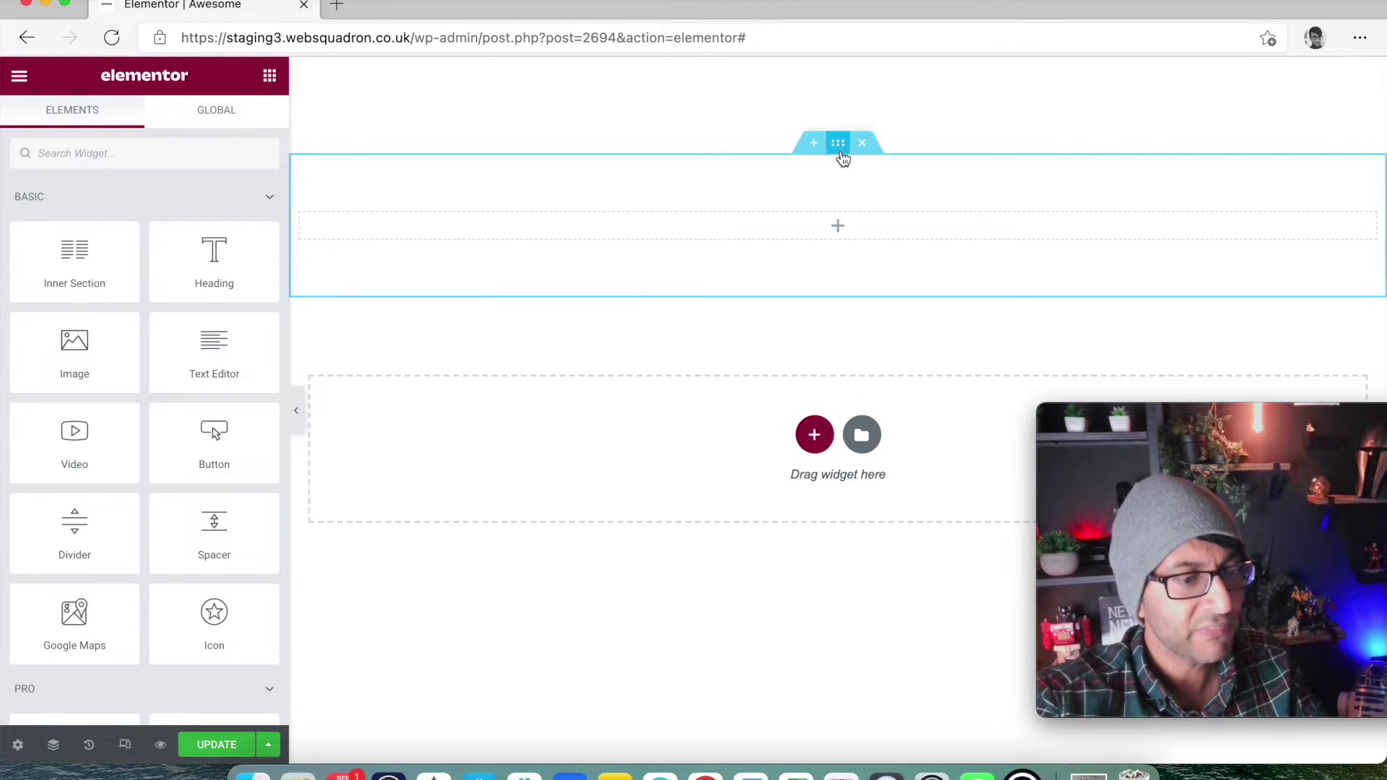
# Step: Set Prod.png from the Media Library as the section's background image
pyautogui.click(838, 143)
pyautogui.click(161, 406)
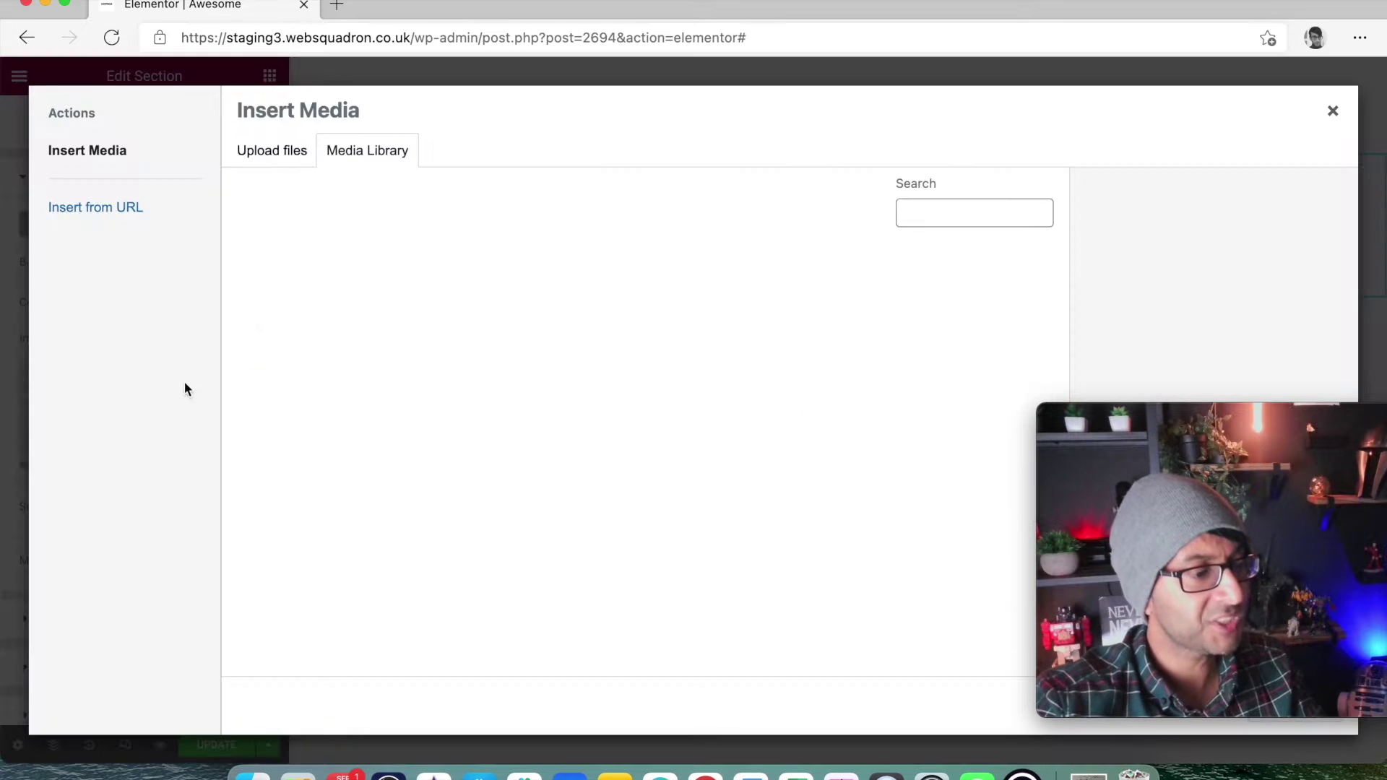
pyautogui.click(302, 312)
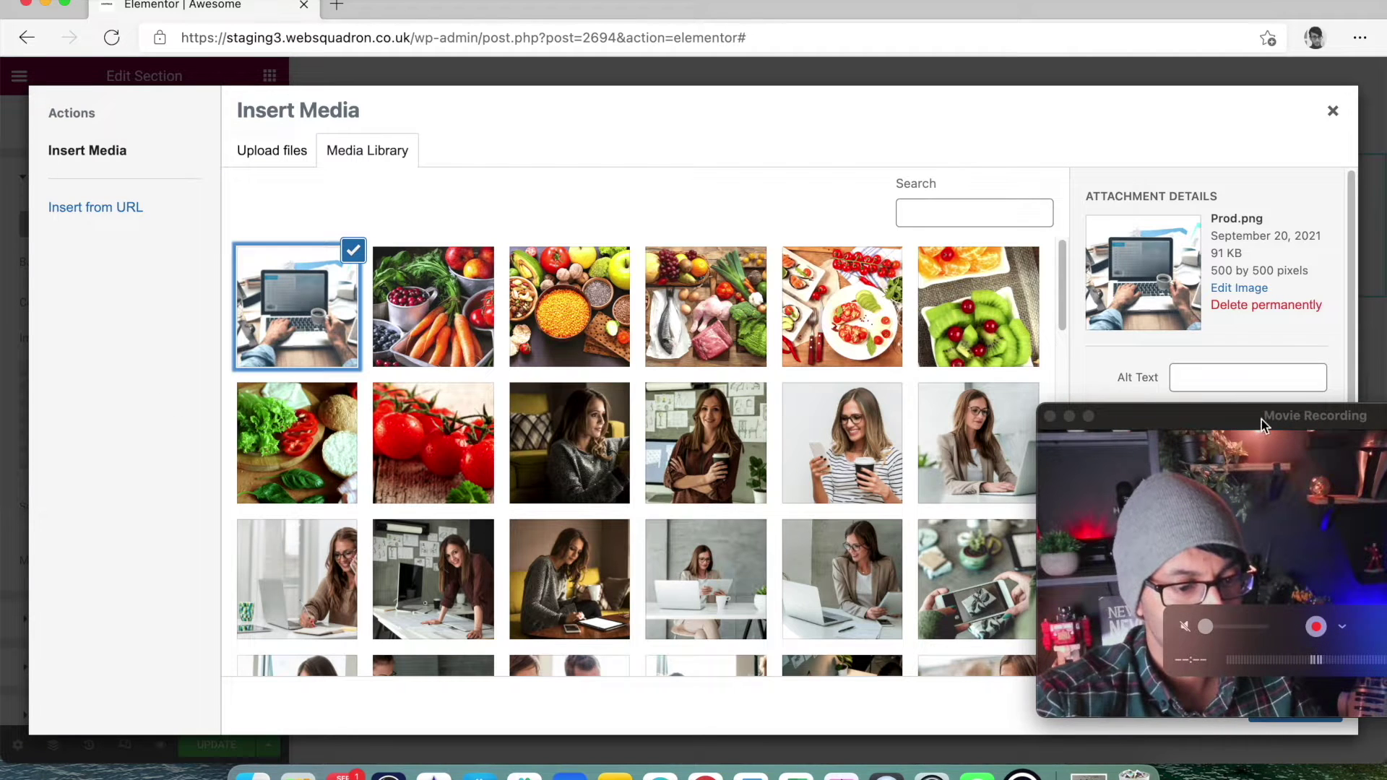
pyautogui.click(1296, 708)
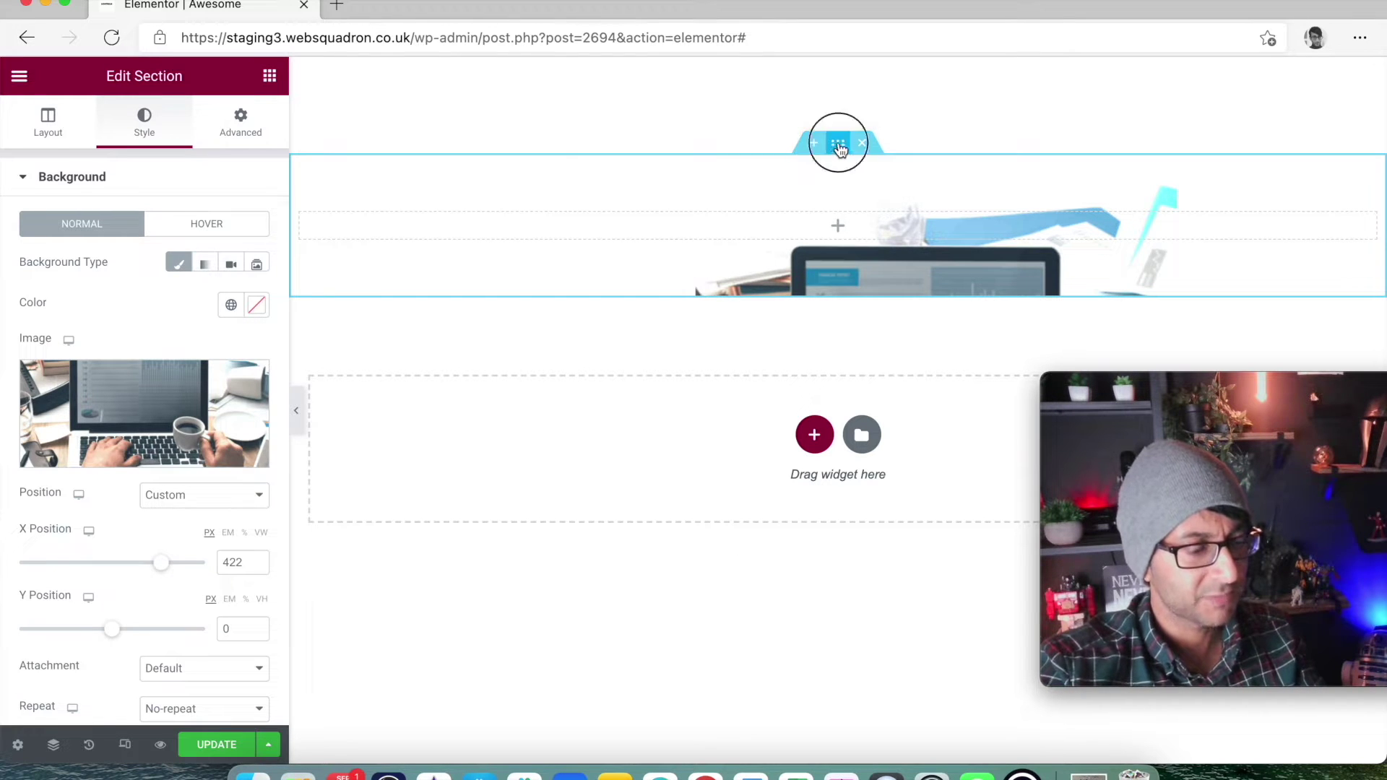
# Step: Give the section 200 px top and bottom padding
pyautogui.click(240, 121)
pyautogui.doubleClick(32, 337)
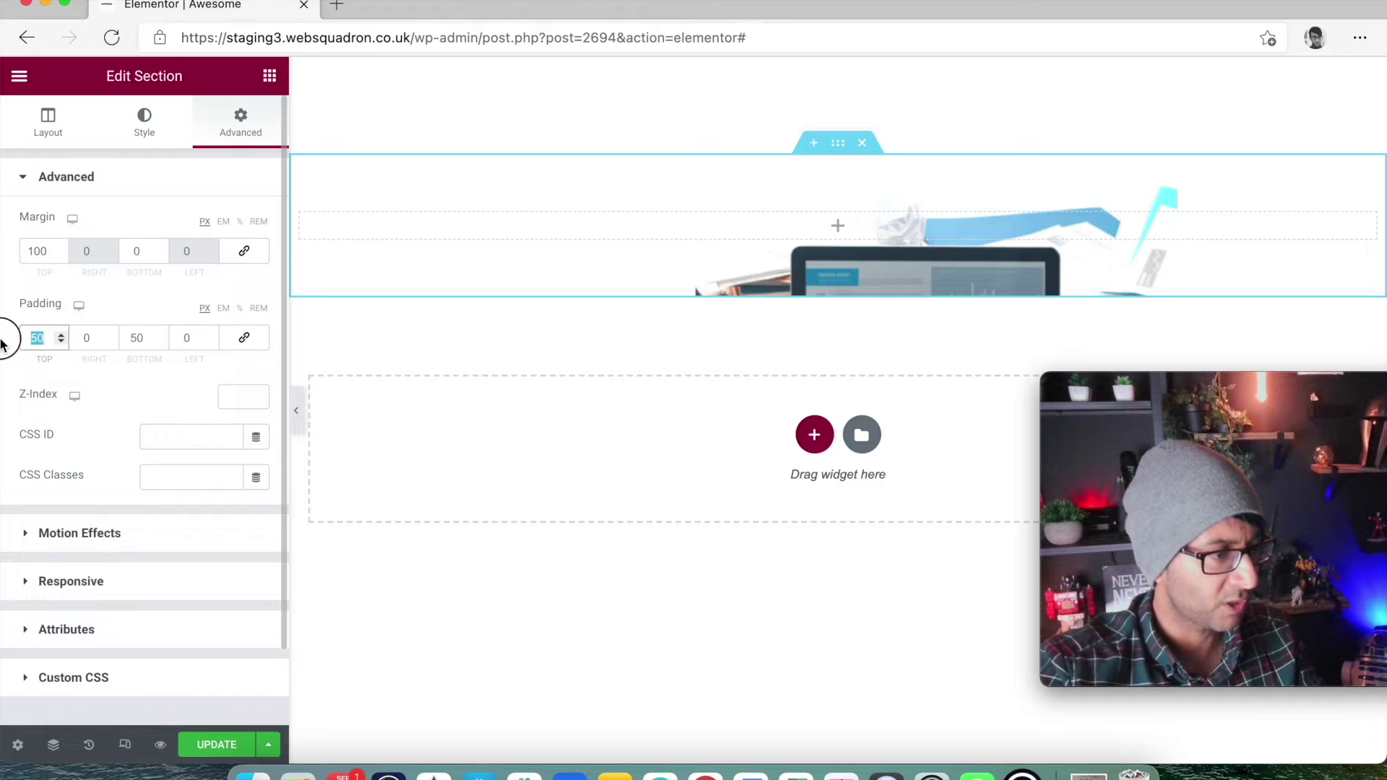
pyautogui.write('200')
pyautogui.press('Tab')
pyautogui.press('Tab')
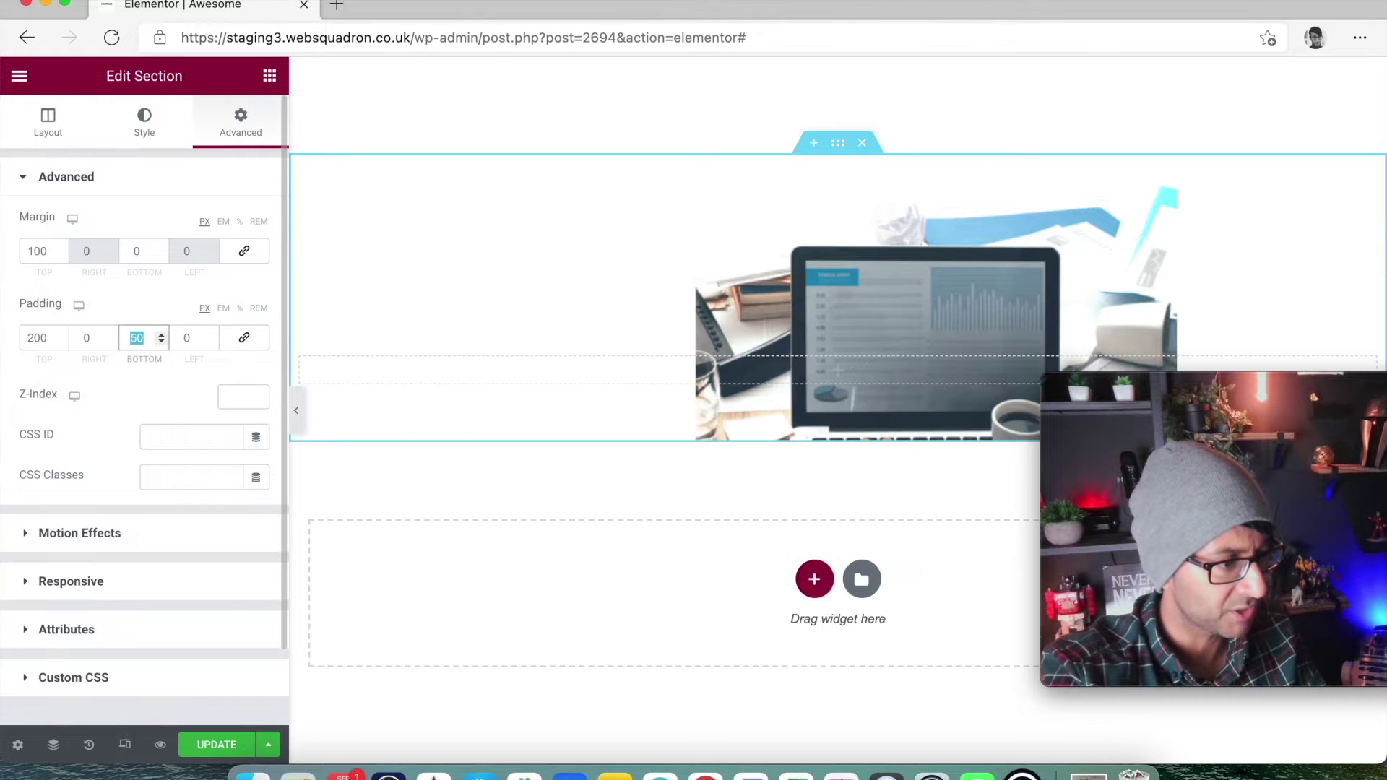
pyautogui.write('200')
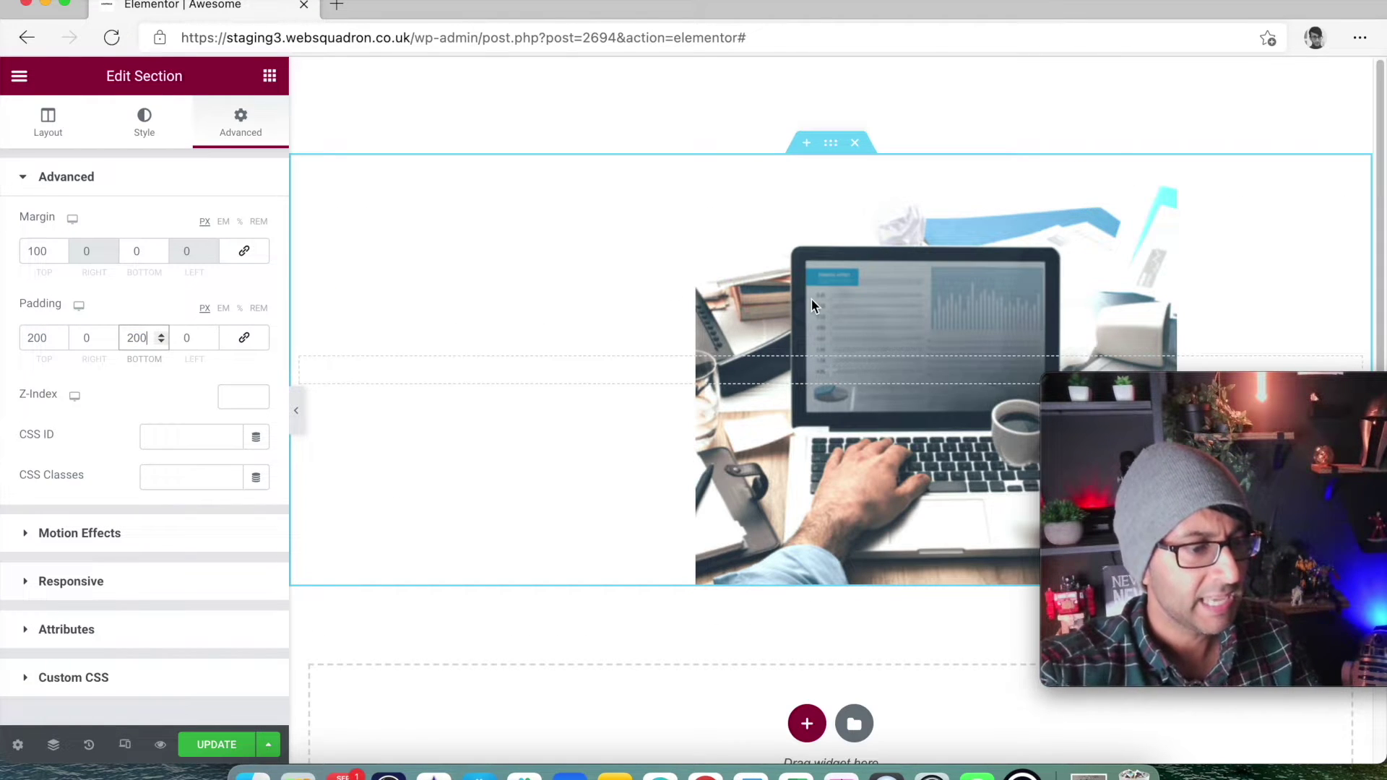
pyautogui.click(737, 205)
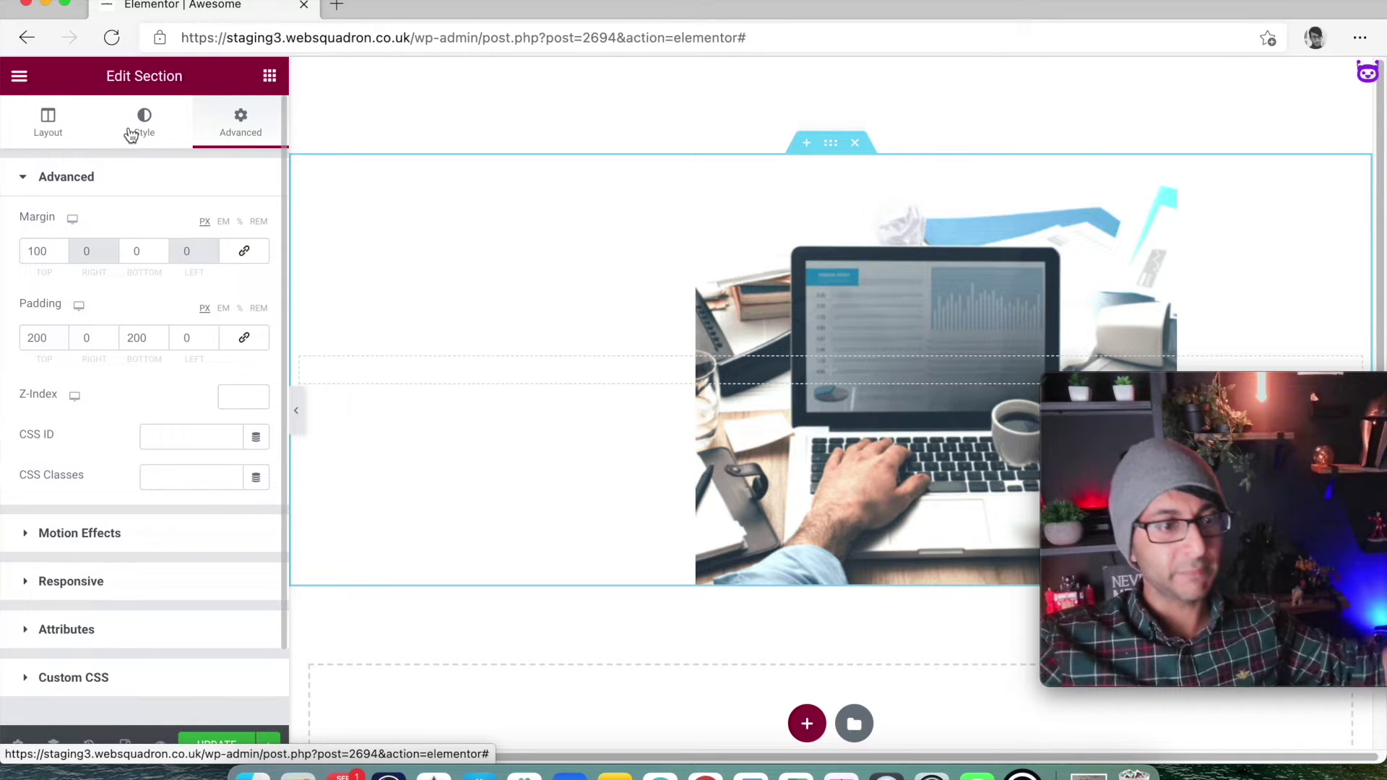
# Step: Drop a Heading widget into the section and title it 'WEB SQUADRON', correcting the typo
pyautogui.click(270, 76)
pyautogui.moveTo(177, 235); pyautogui.dragTo(644, 372)
pyautogui.moveTo(188, 273); pyautogui.dragTo(4, 243)
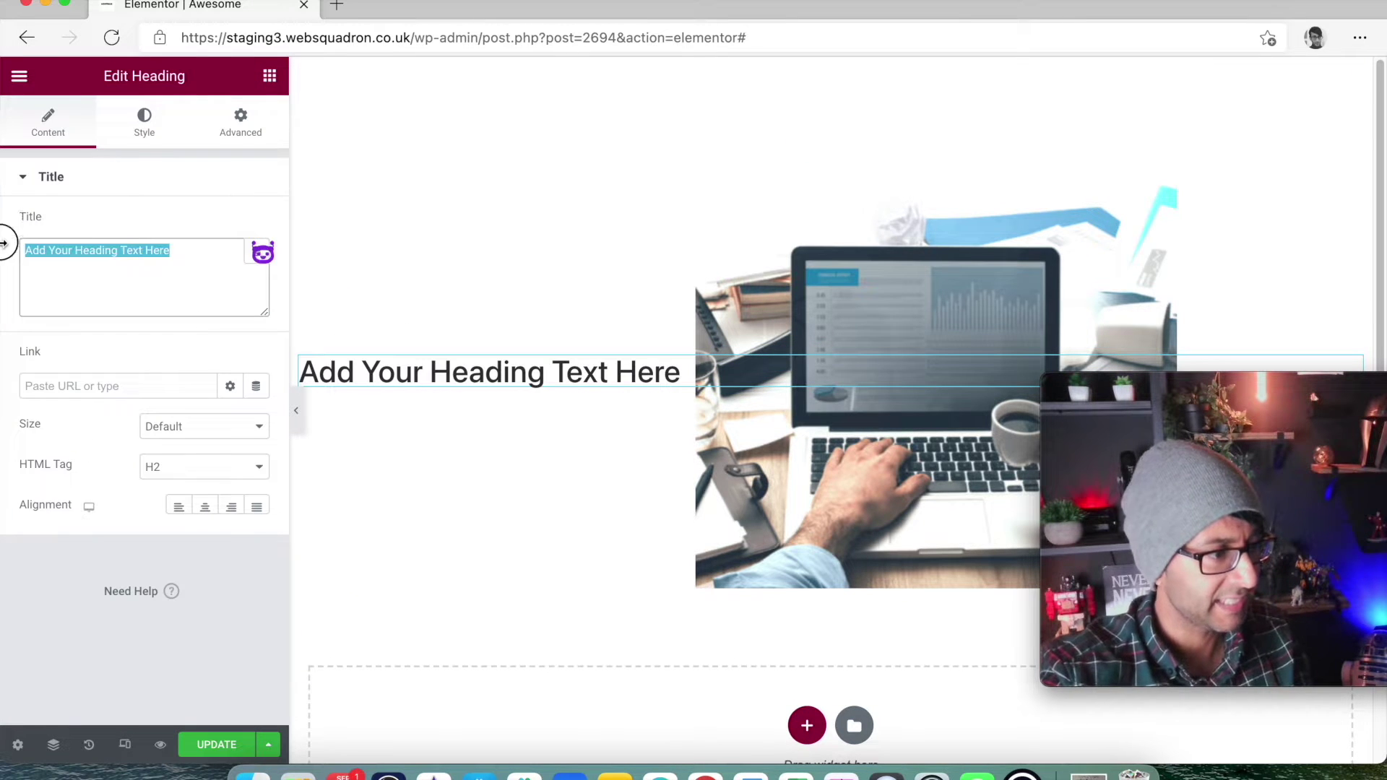
pyautogui.write('Web')
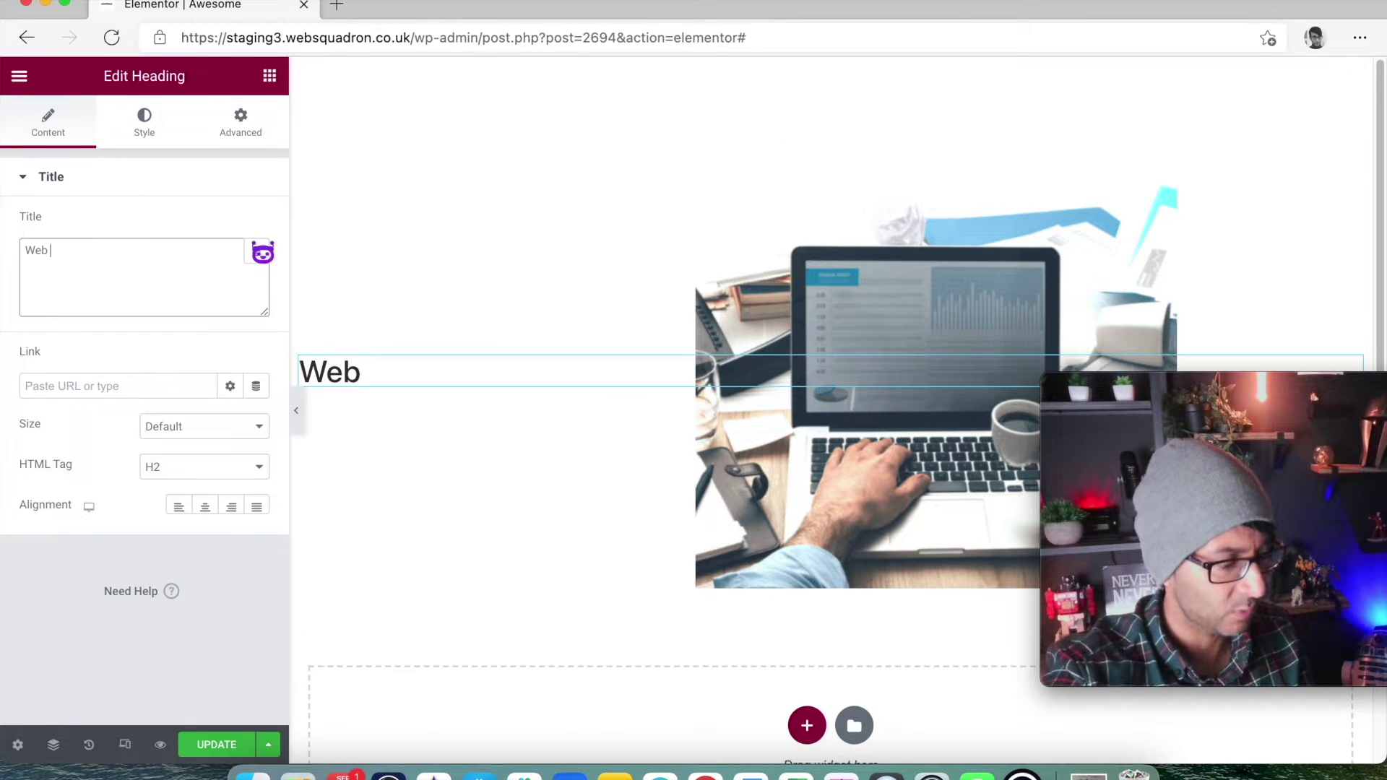
pyautogui.write('B SQAUDRON')
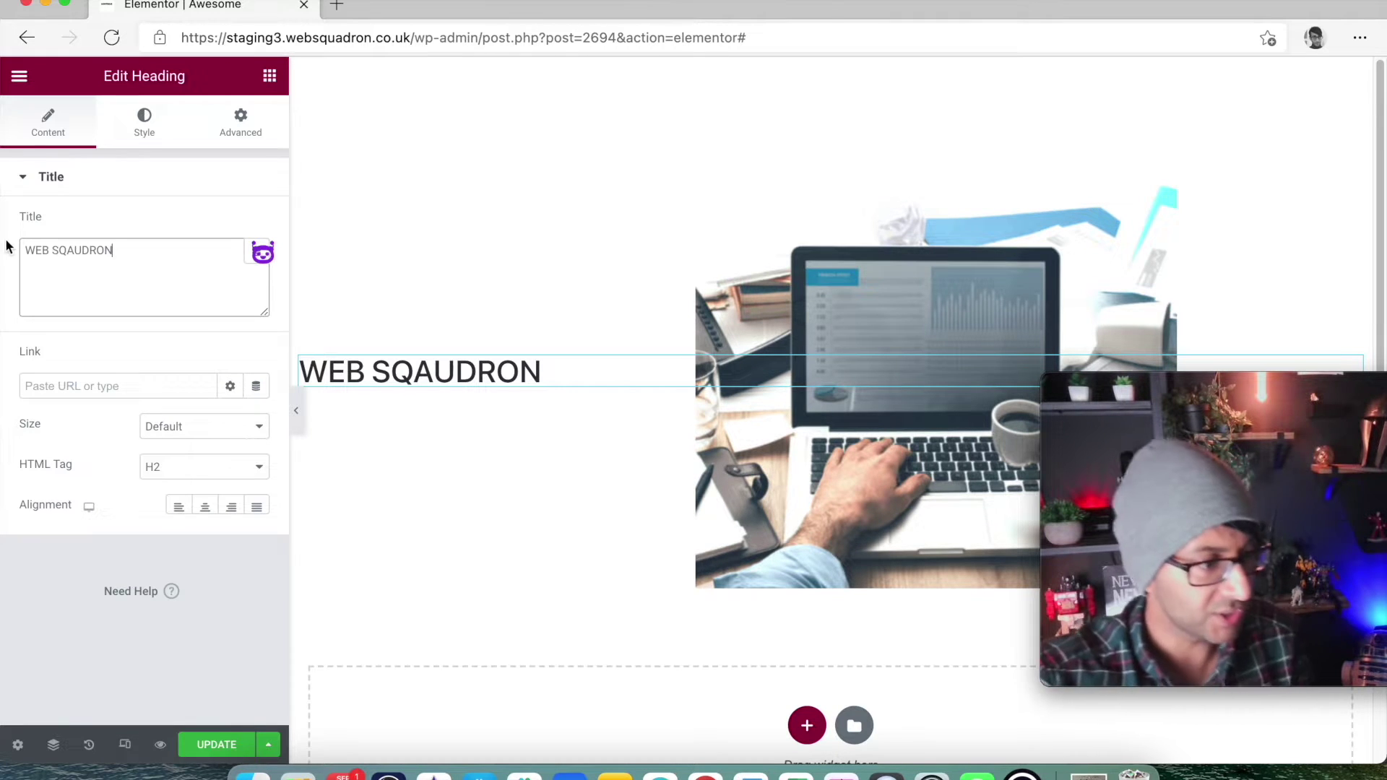
pyautogui.click(71, 251)
pyautogui.press('BackSpace')
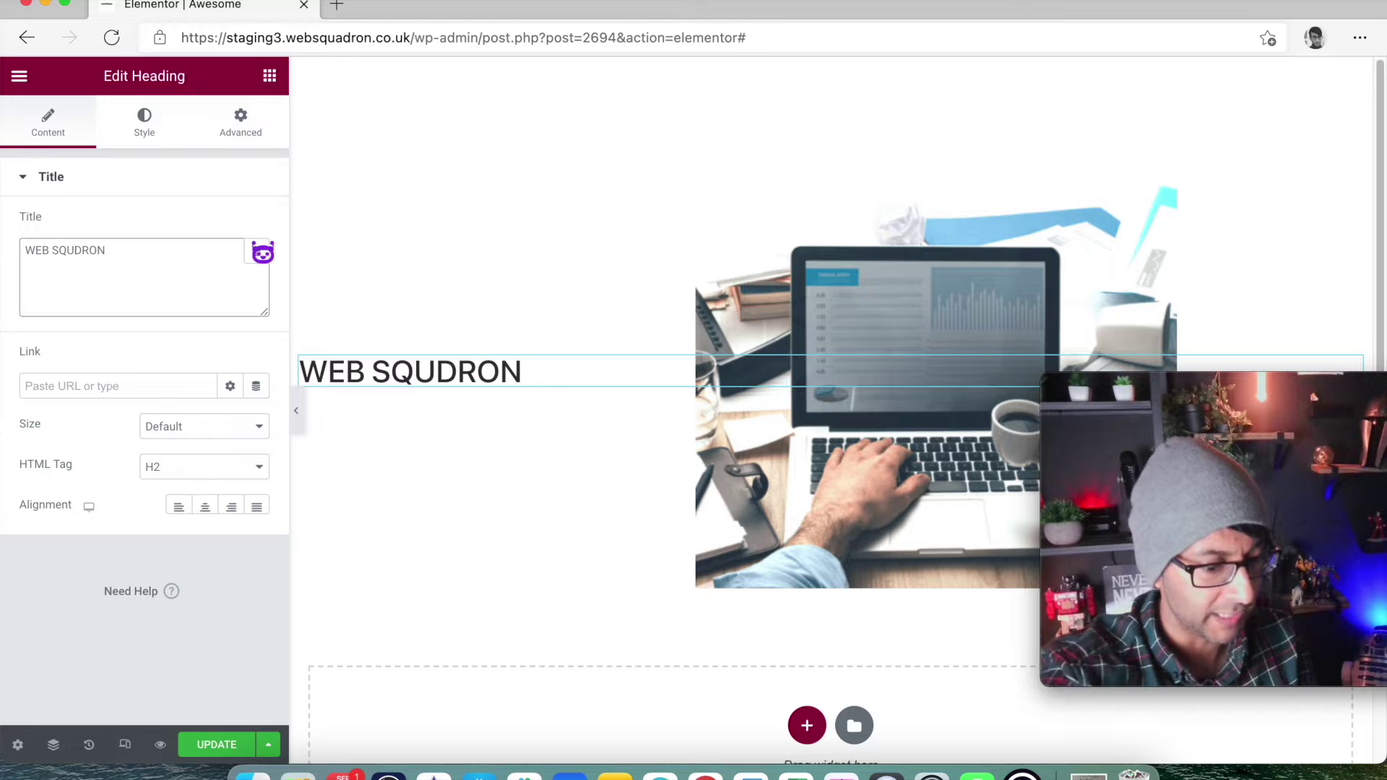
pyautogui.write('A')
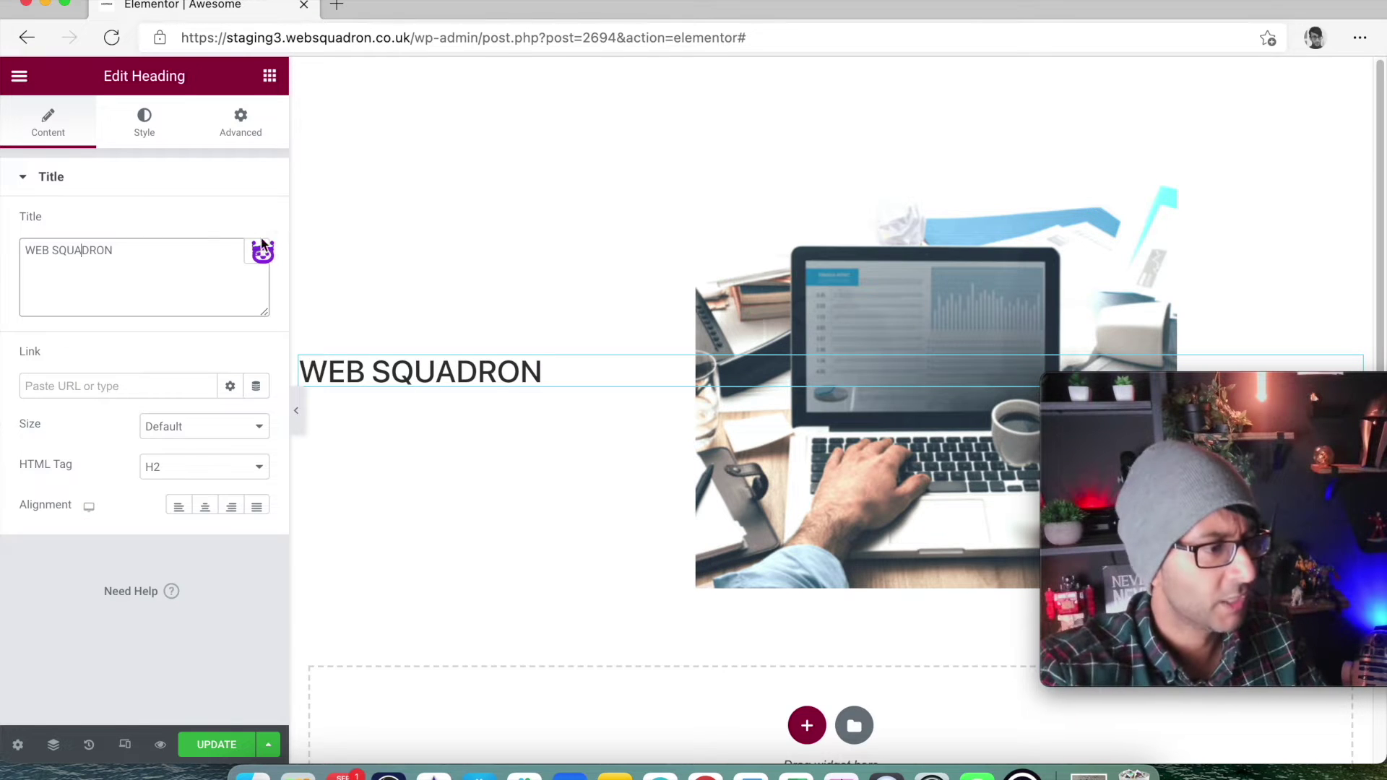
pyautogui.click(151, 141)
# Step: Make the heading text global black and set its font family to Roboto
pyautogui.click(231, 223)
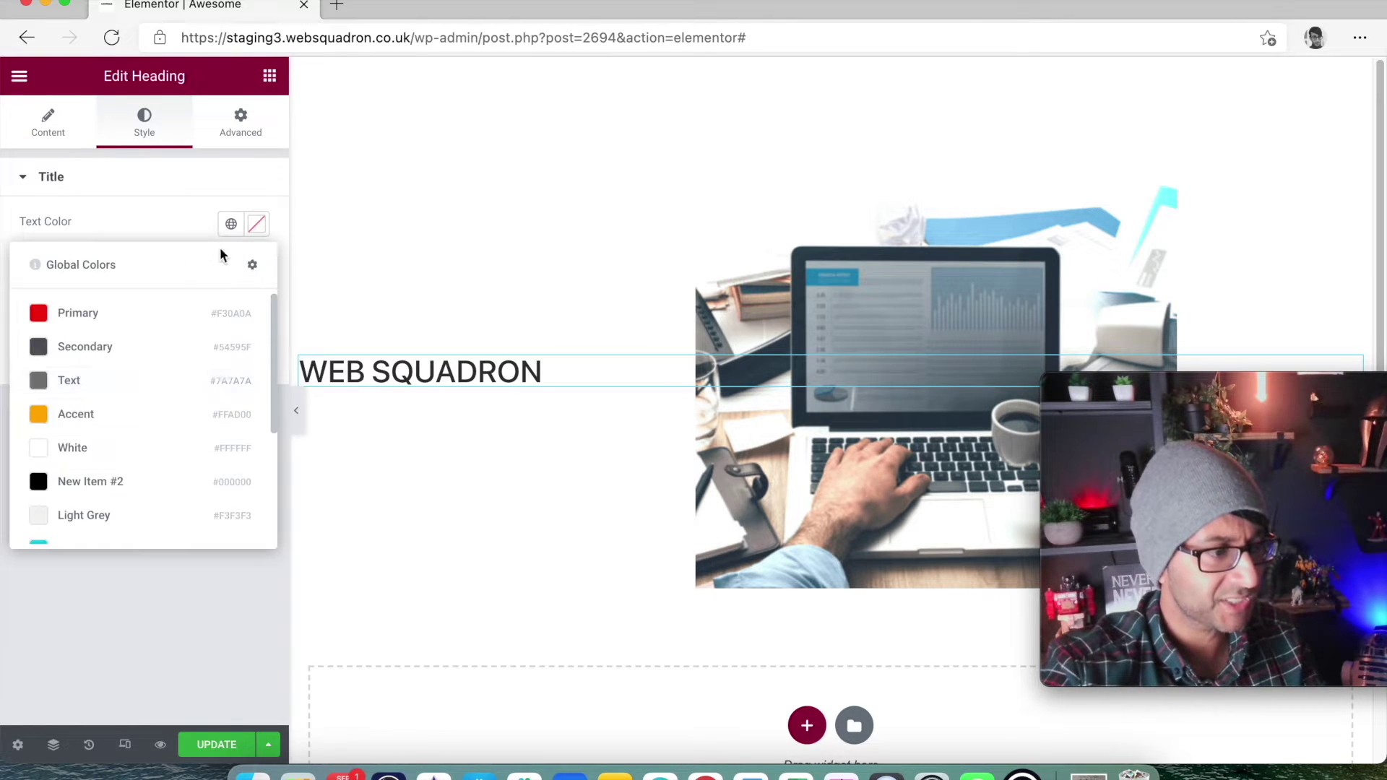
pyautogui.click(121, 482)
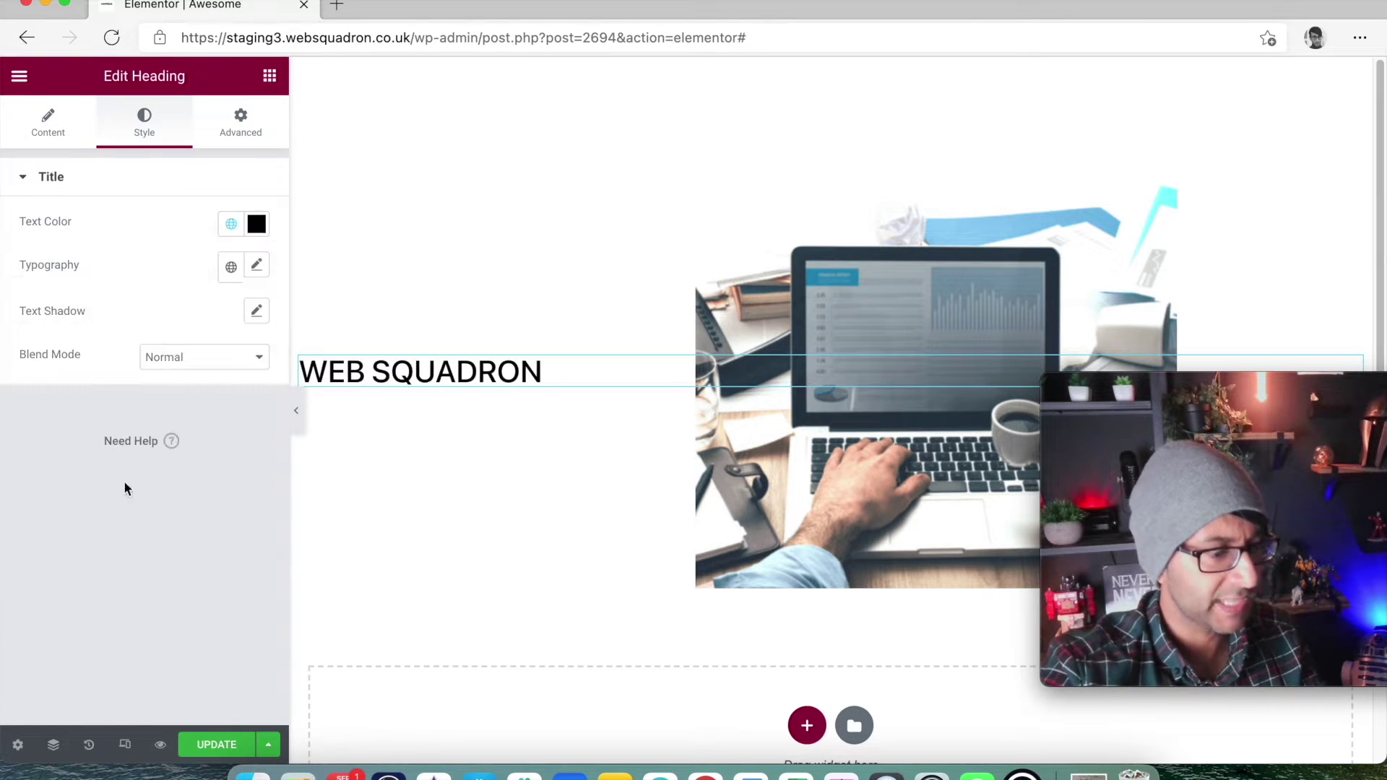
pyautogui.click(258, 267)
pyautogui.click(196, 369)
pyautogui.write('rob')
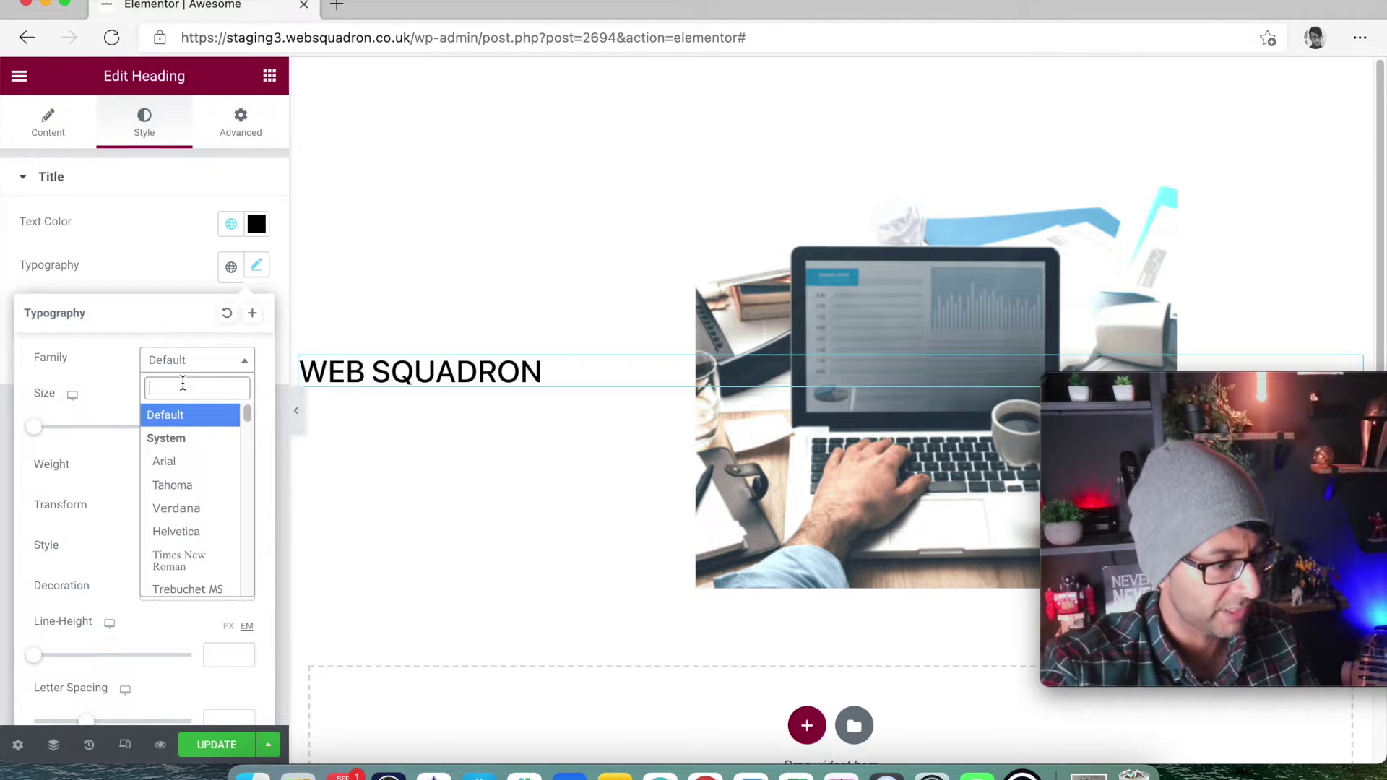
pyautogui.write('ot')
pyautogui.click(173, 437)
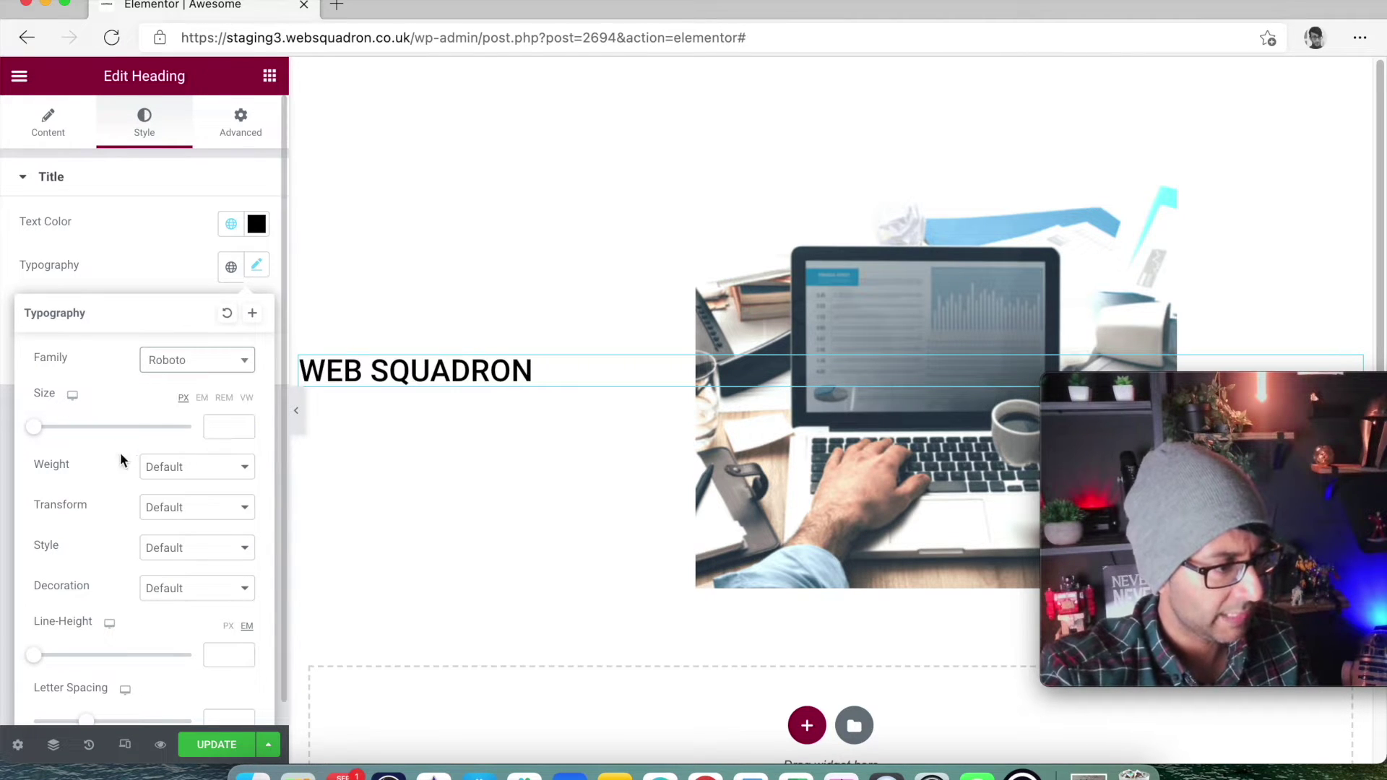
# Step: Set the heading's font size to 125 px and weight to 900
pyautogui.click(220, 427)
pyautogui.write('100')
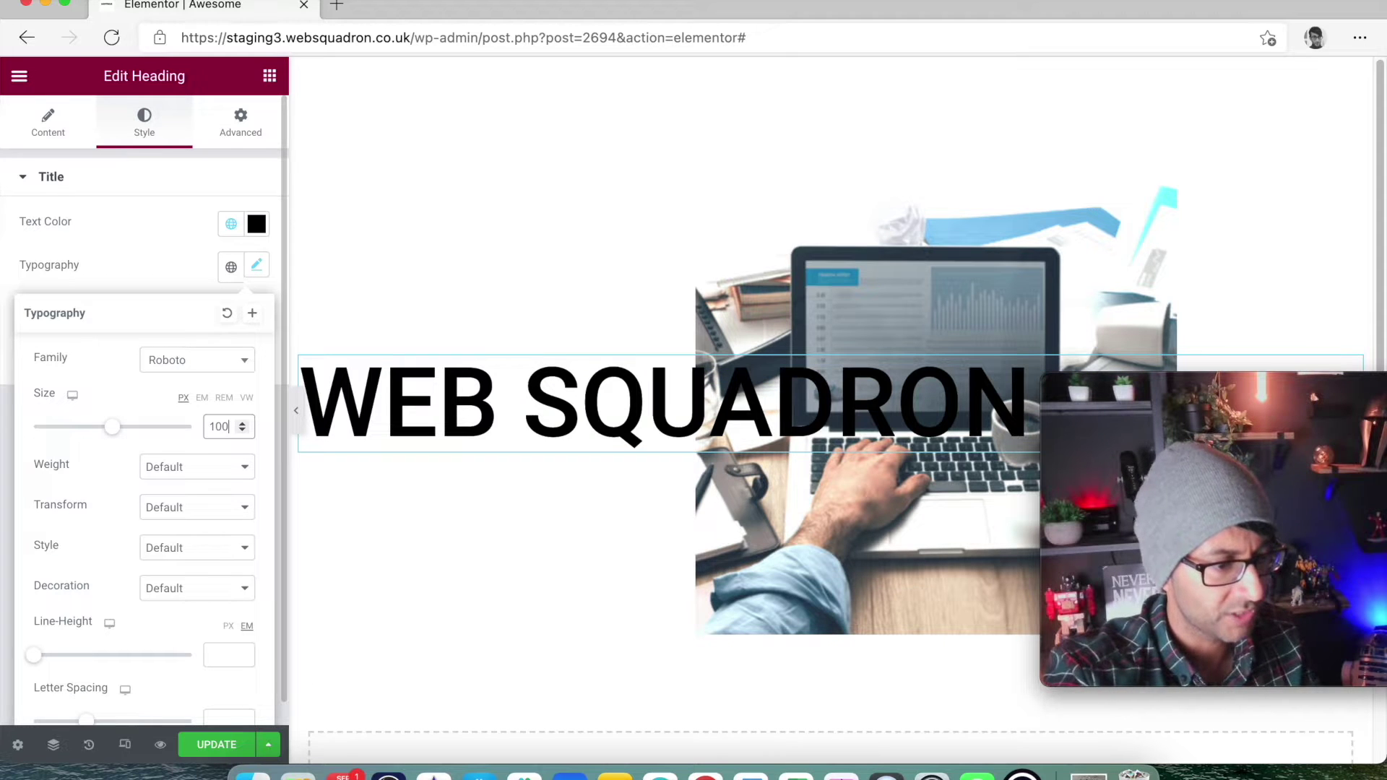
pyautogui.press('BackSpace')
pyautogui.press('BackSpace')
pyautogui.write('25')
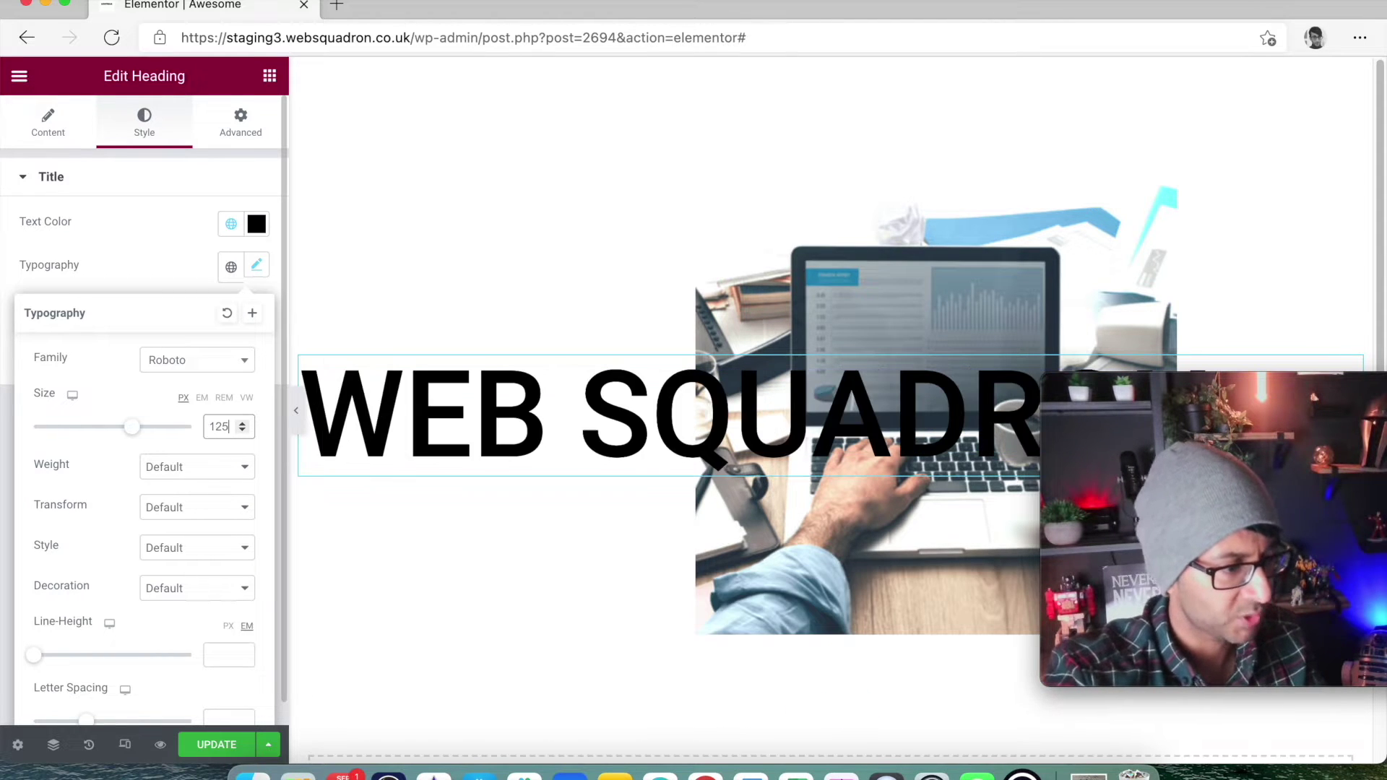
pyautogui.click(209, 474)
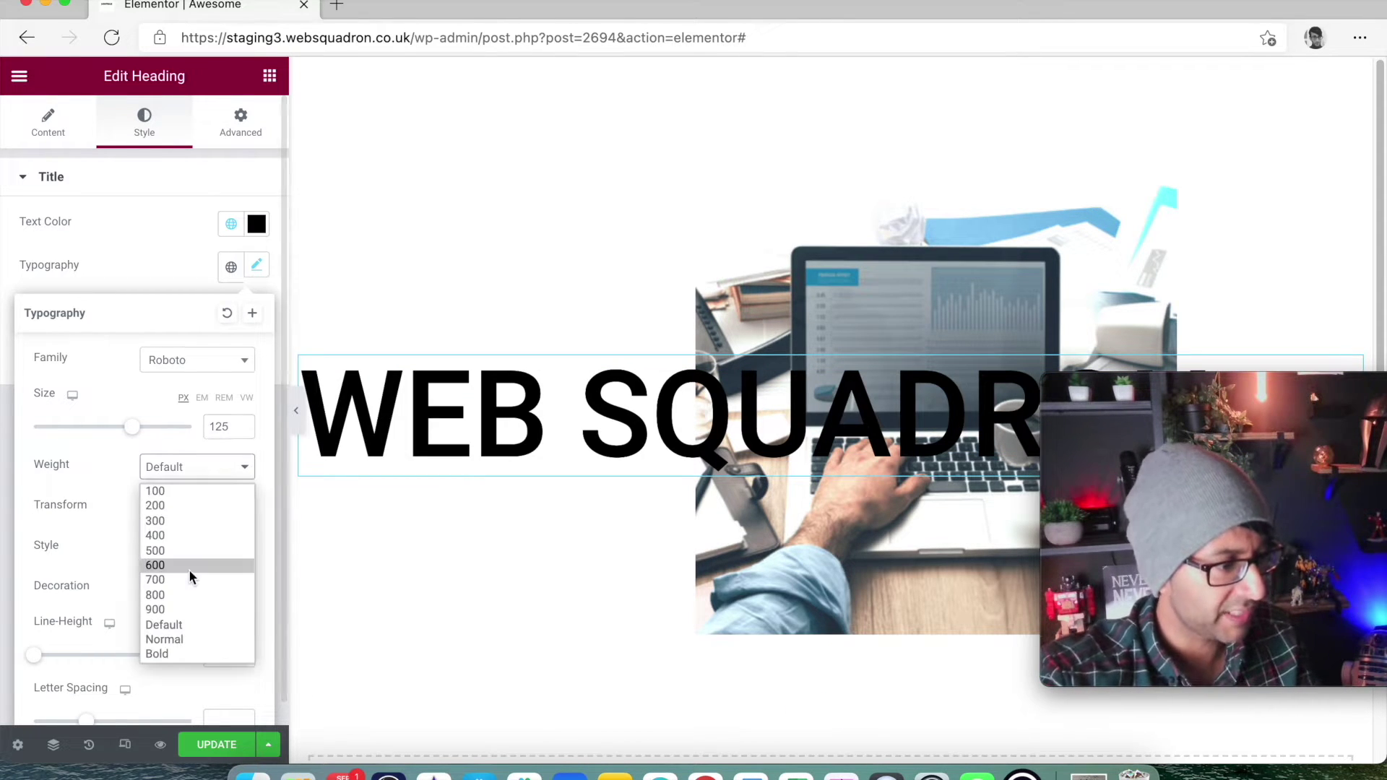
pyautogui.click(192, 610)
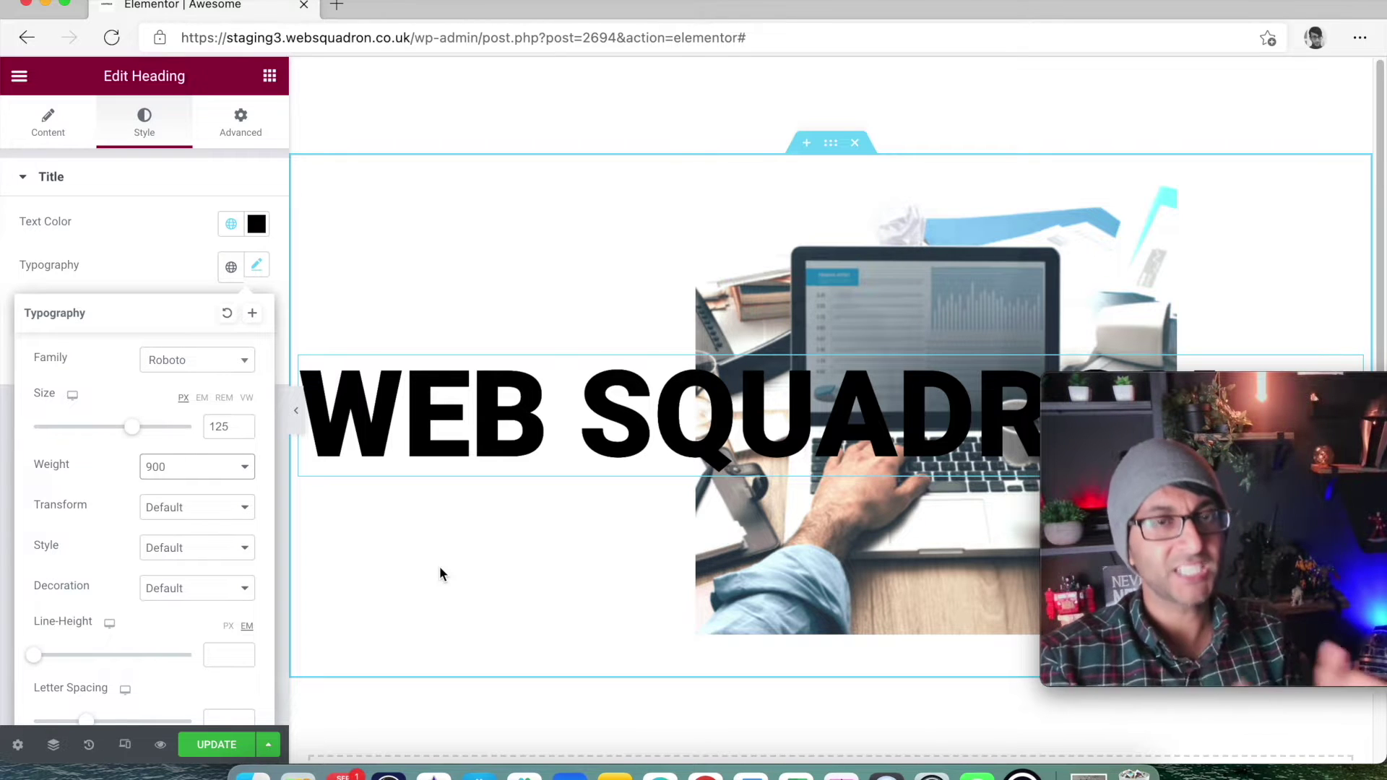
pyautogui.click(830, 142)
# Step: Set the section background size to Cover with Default position
pyautogui.click(147, 132)
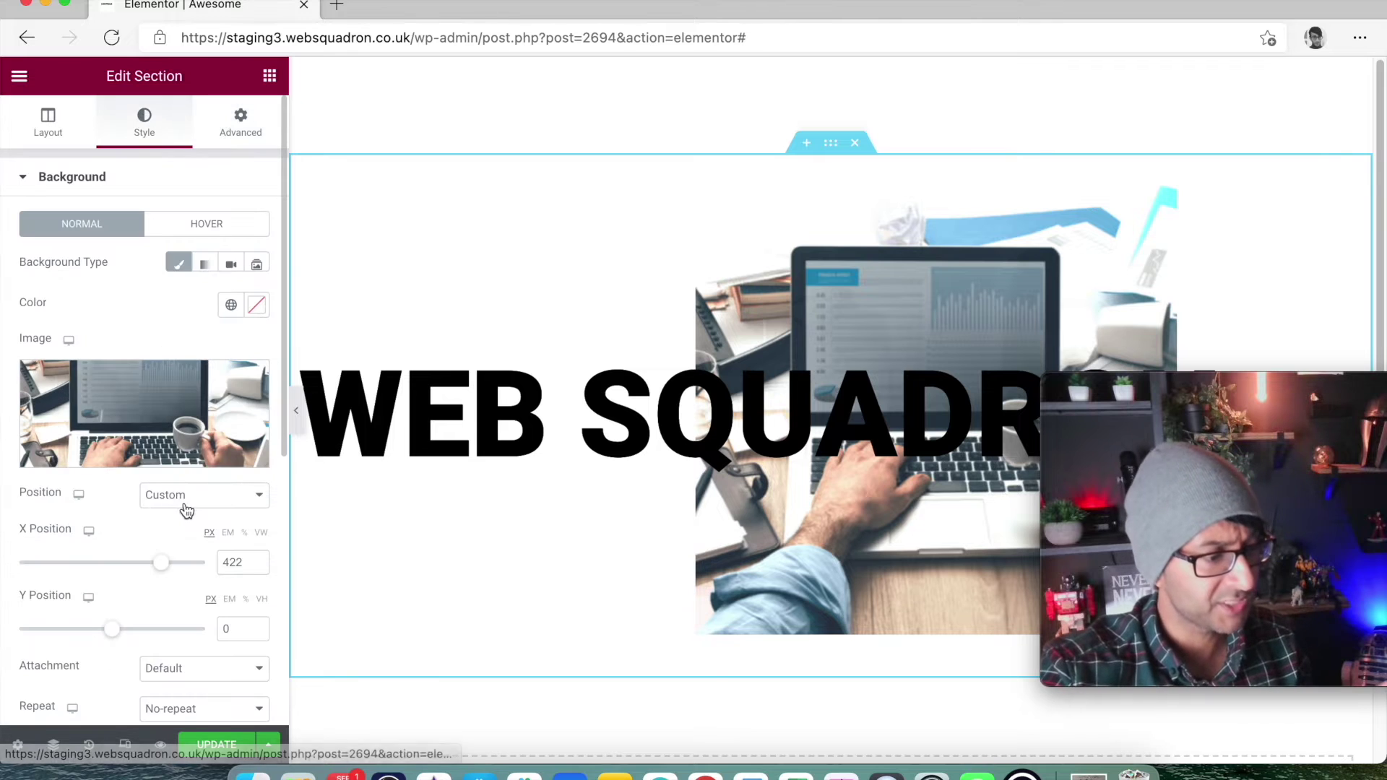
pyautogui.scroll(-2, 207, 670)
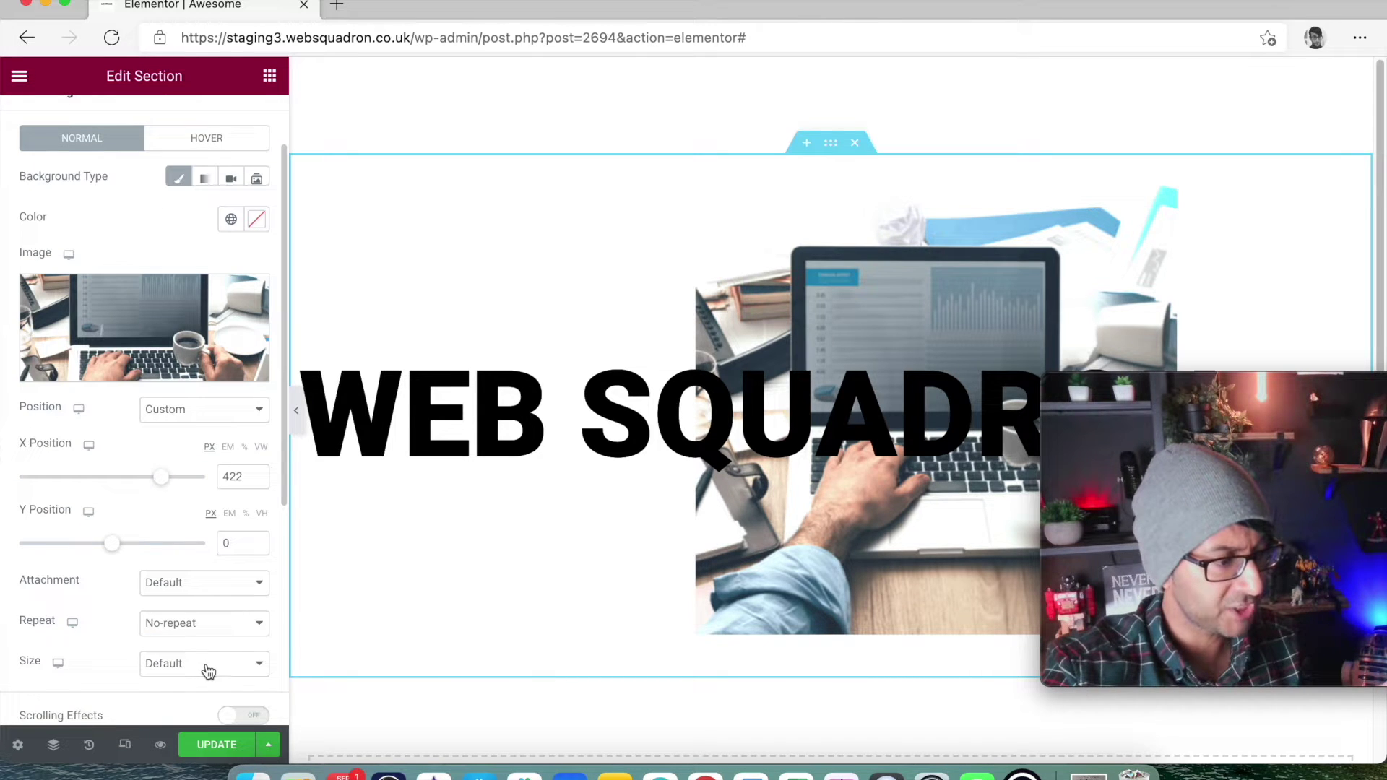
pyautogui.click(204, 670)
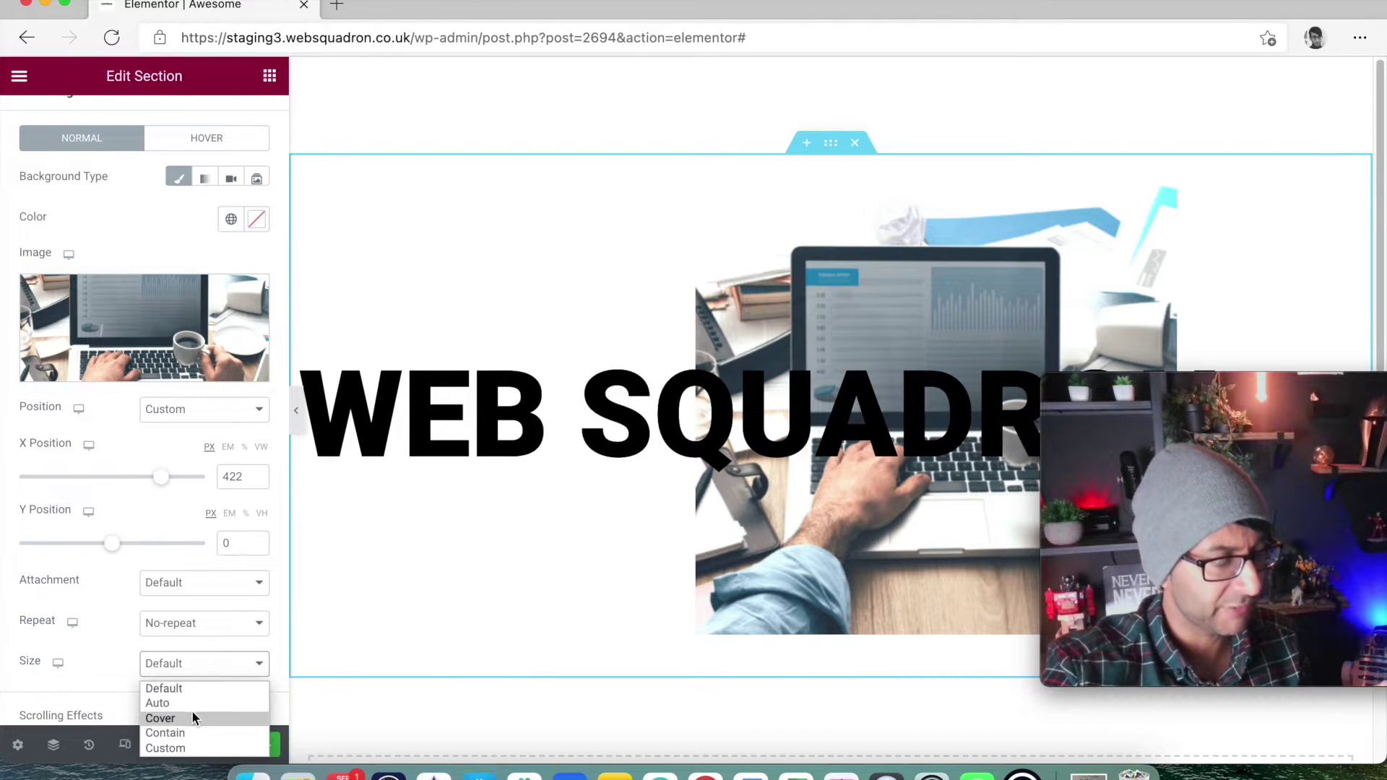
pyautogui.click(192, 709)
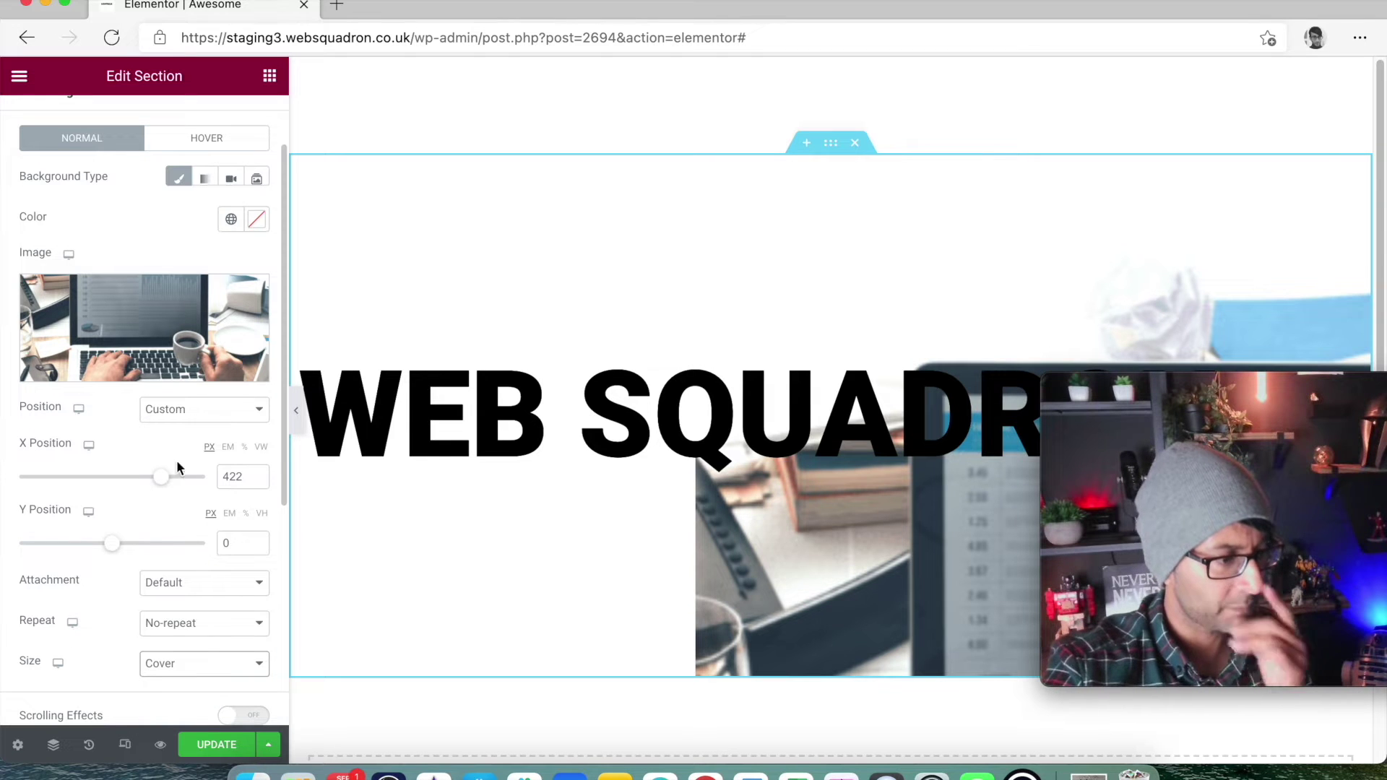
pyautogui.click(193, 406)
pyautogui.click(189, 431)
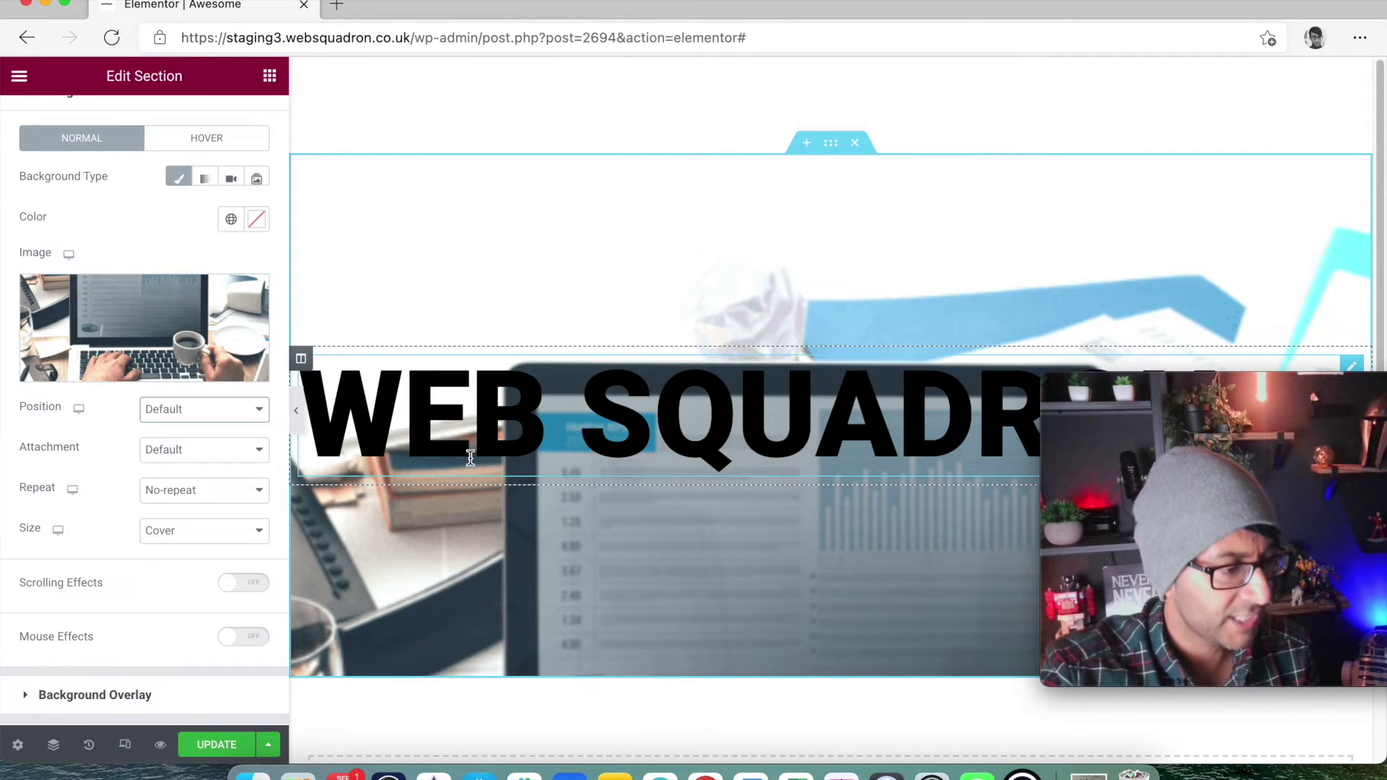
# Step: Try Contain size with Center Left and Center Right positions, then delete the background image
pyautogui.click(184, 538)
pyautogui.click(181, 598)
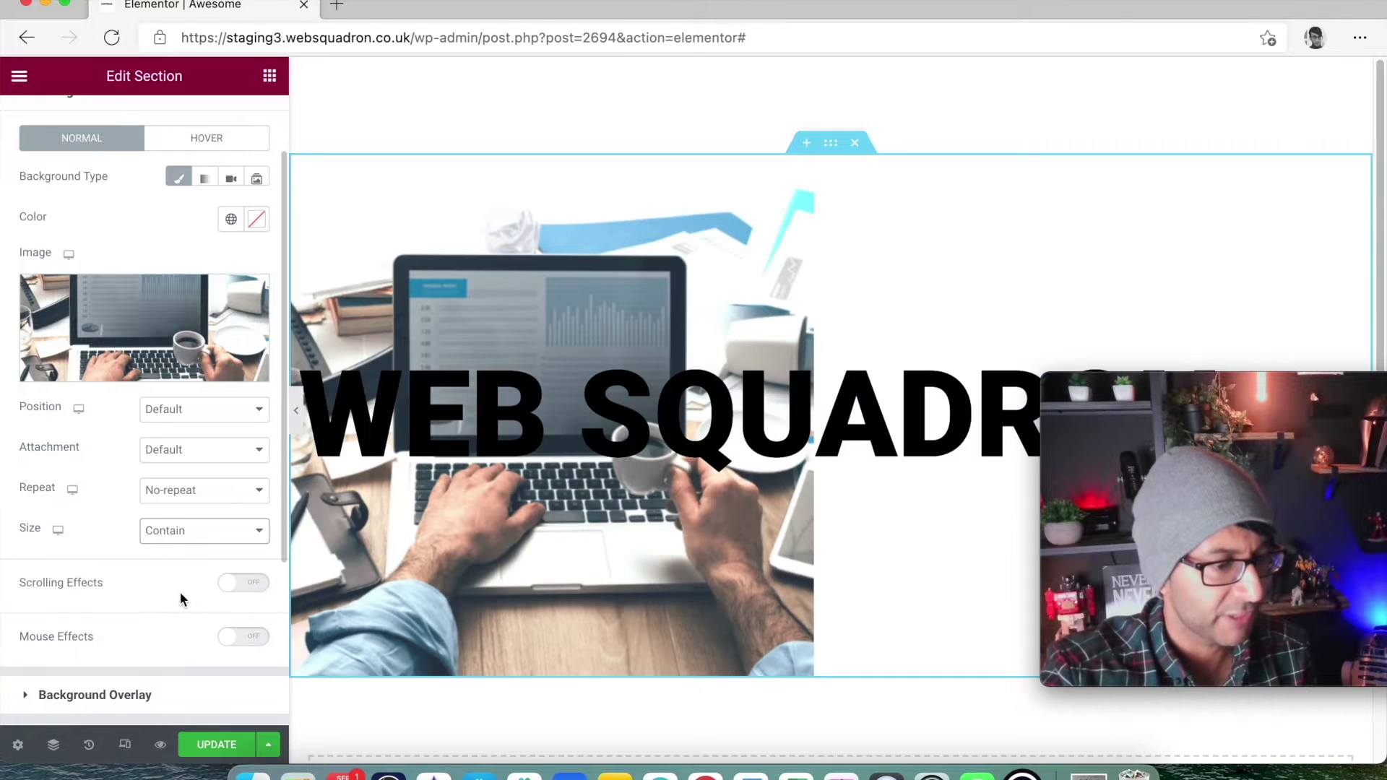
pyautogui.click(192, 411)
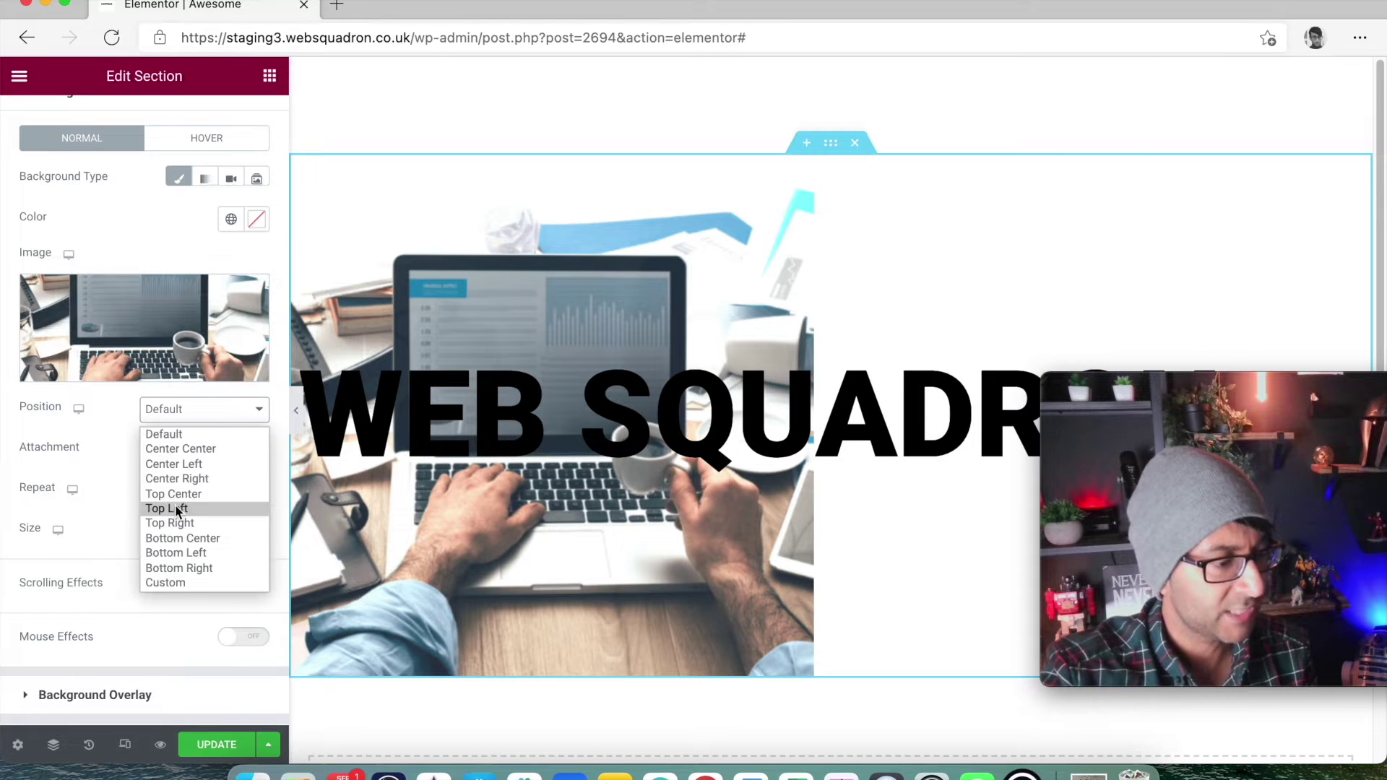
pyautogui.click(202, 466)
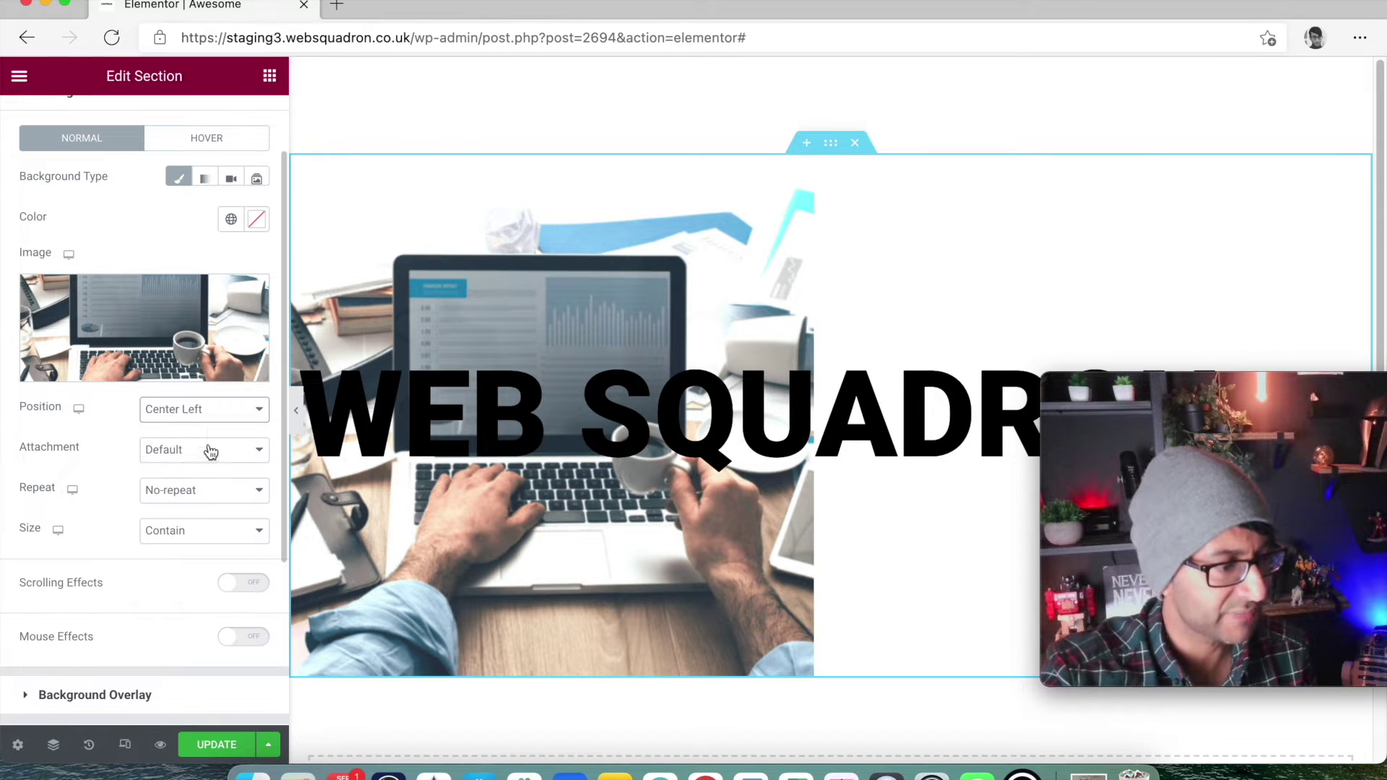
pyautogui.click(210, 417)
pyautogui.click(207, 481)
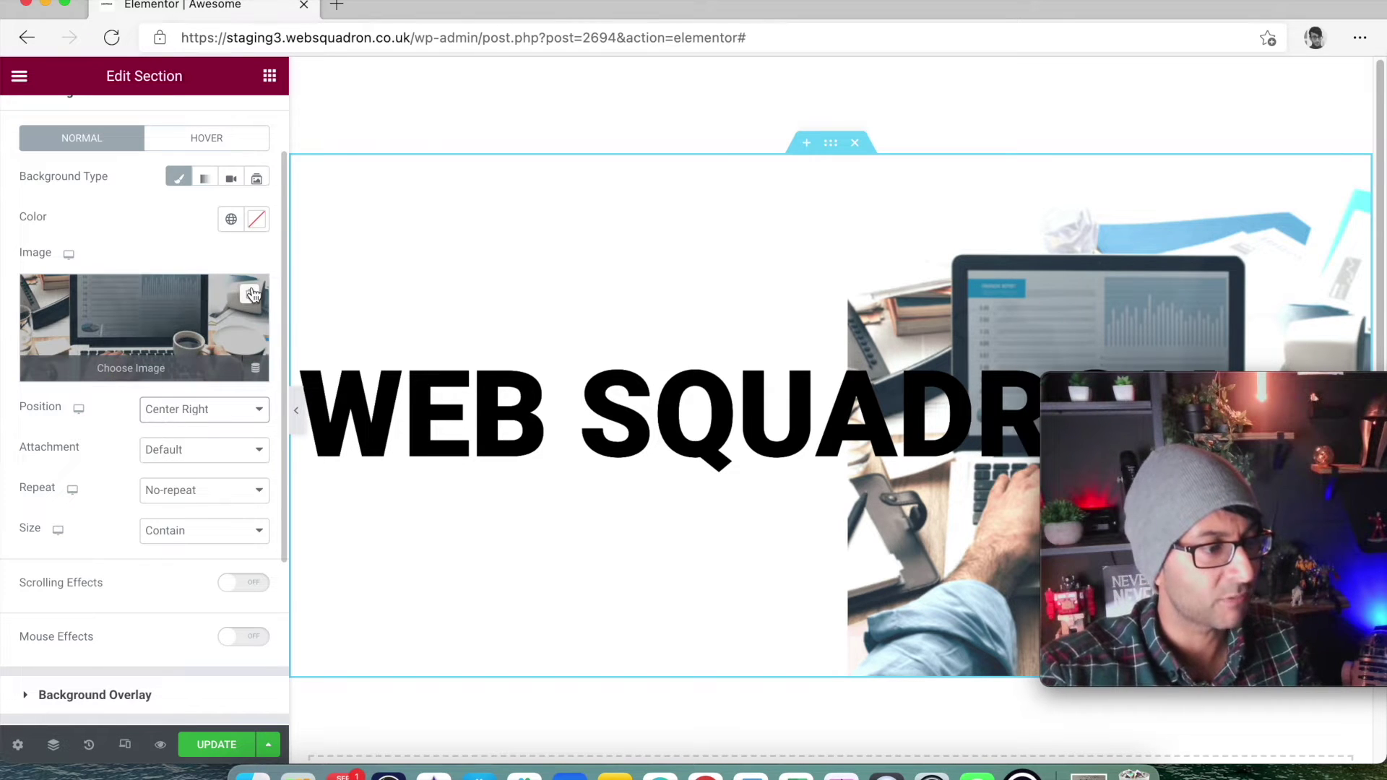
pyautogui.click(254, 294)
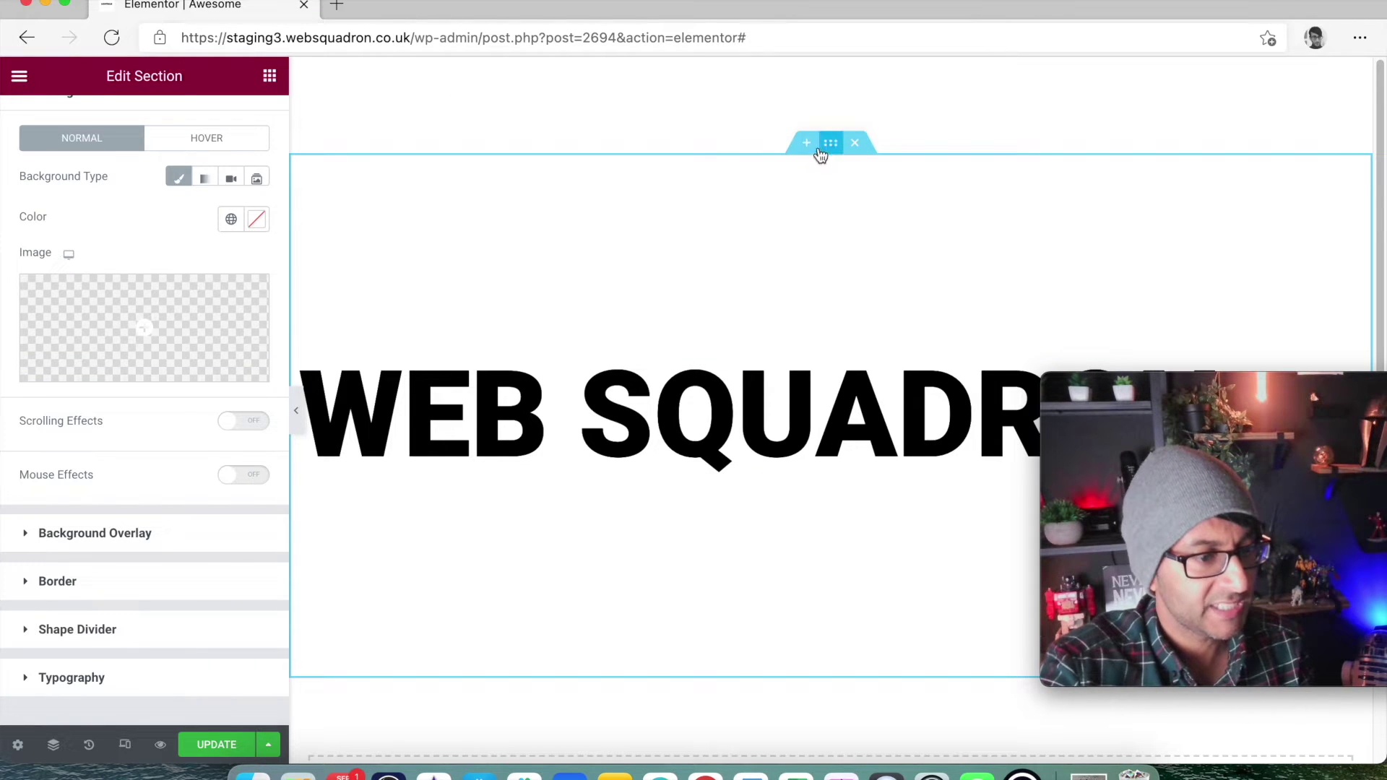
pyautogui.scroll(3, 238, 130)
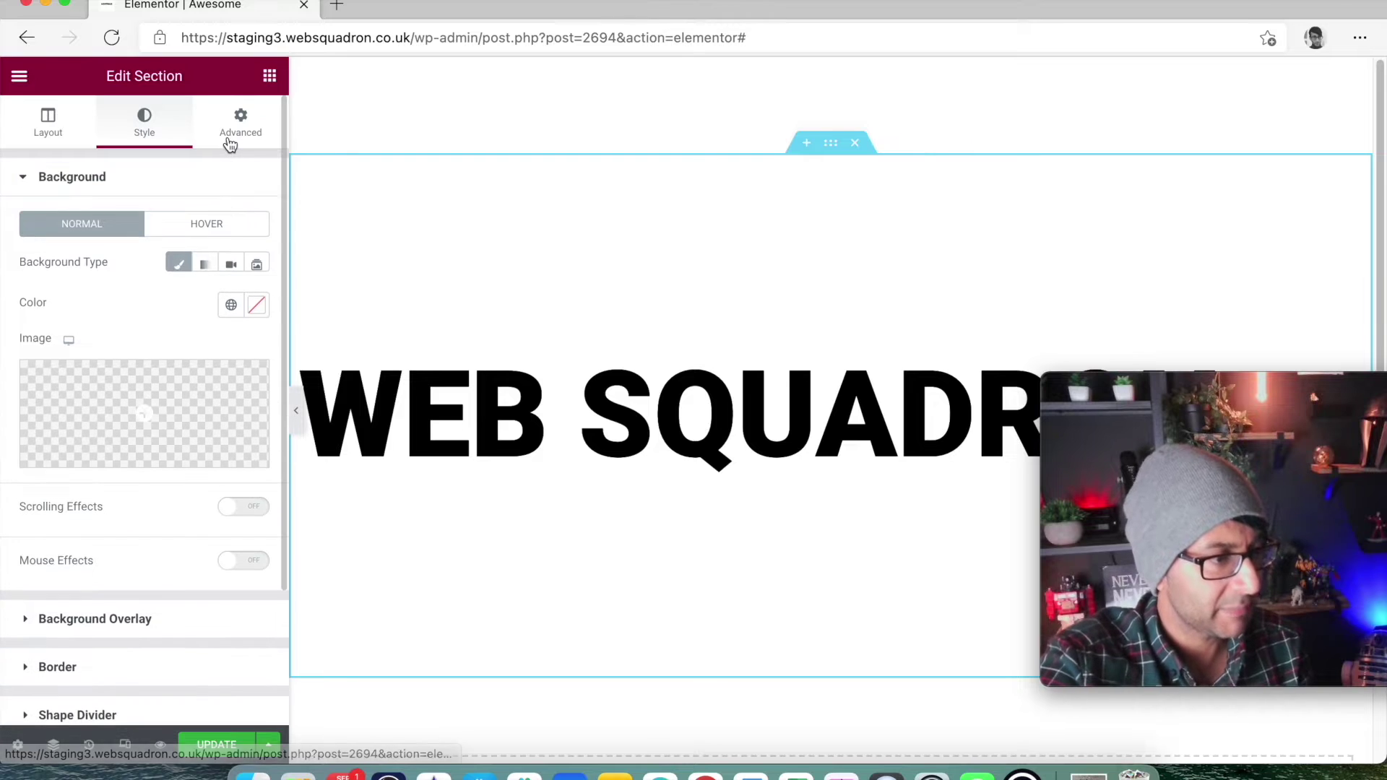
# Step: Change the section's top and bottom padding from 200 to 50 px
pyautogui.click(237, 123)
pyautogui.doubleClick(42, 349)
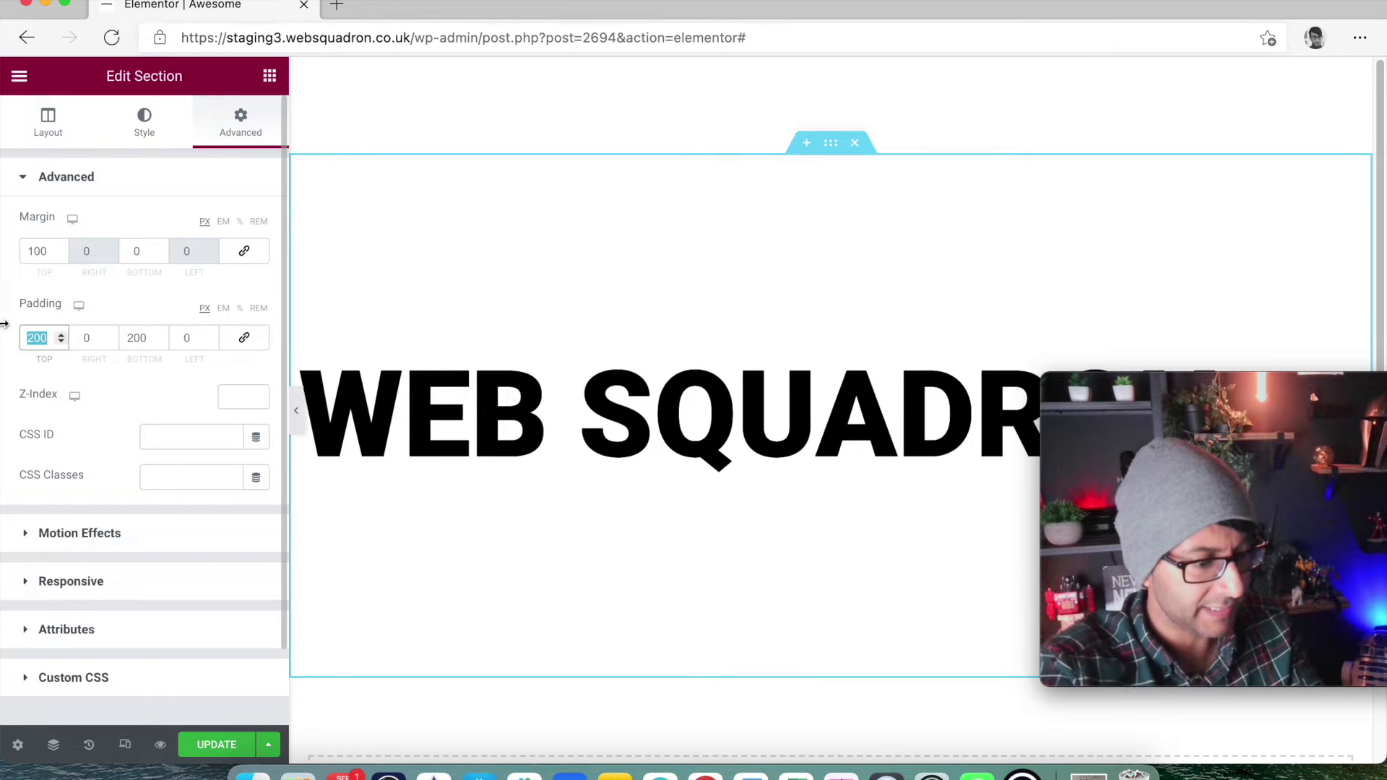
pyautogui.write('50')
pyautogui.press('Tab')
pyautogui.press('Tab')
pyautogui.write('50')
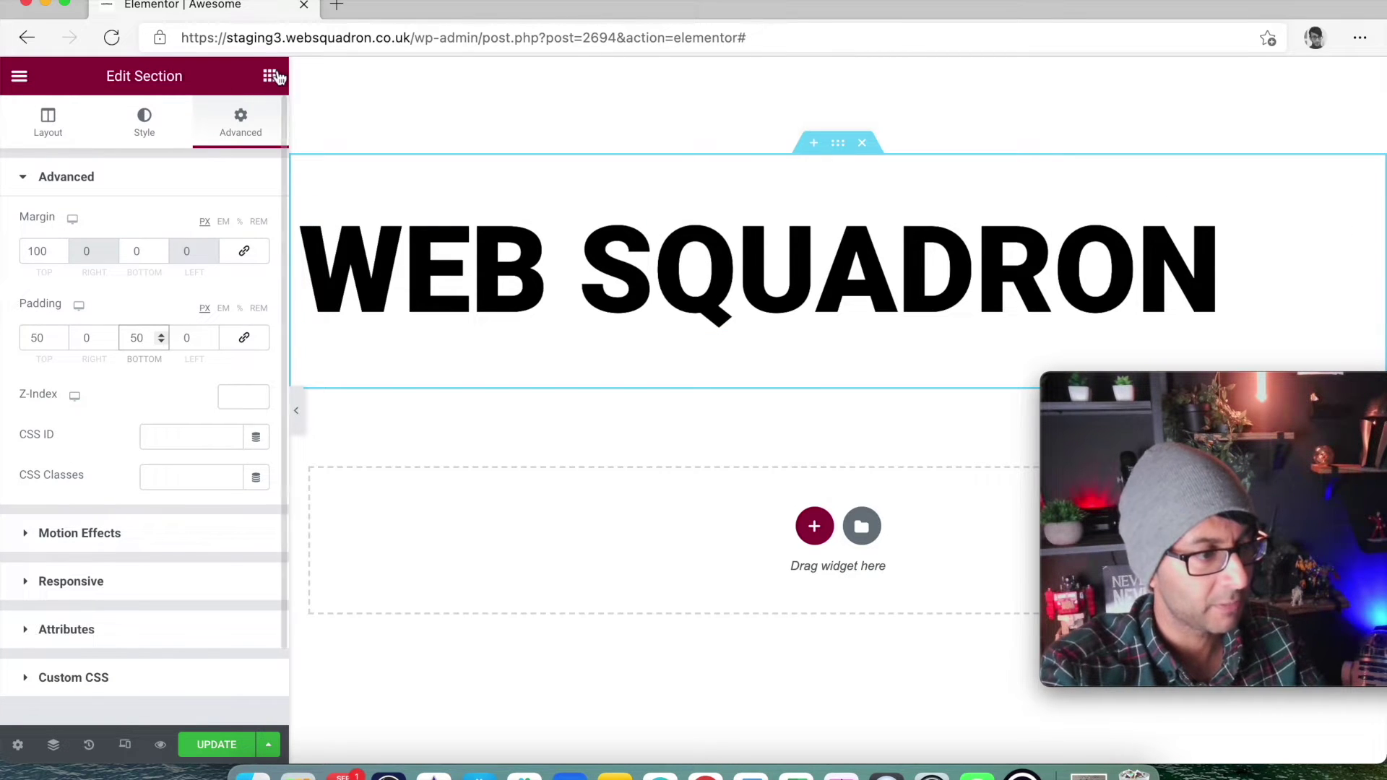
# Step: Add an Image widget below the heading using Electro.jpg from the Media Library
pyautogui.click(270, 75)
pyautogui.moveTo(74, 347); pyautogui.dragTo(585, 319)
pyautogui.click(189, 300)
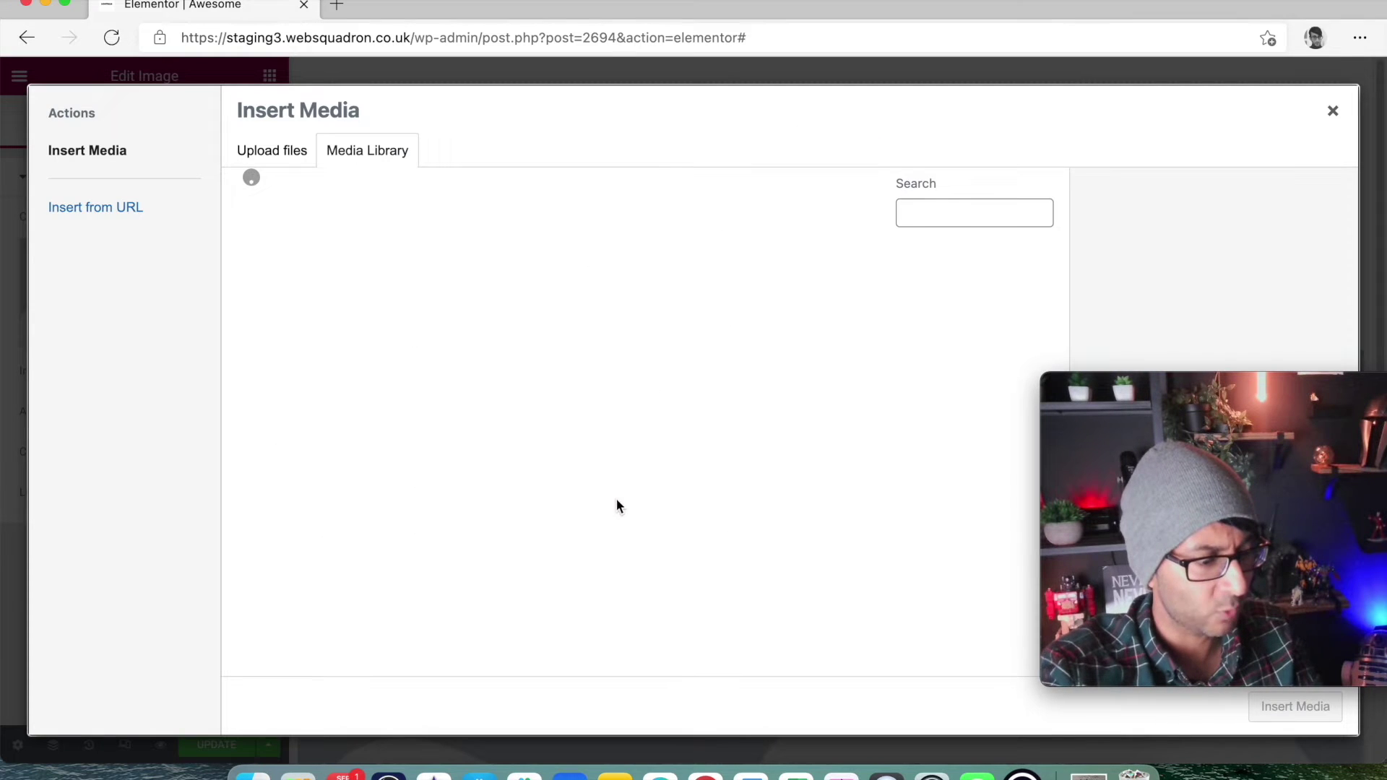
pyautogui.scroll(-10, 673, 538)
pyautogui.scroll(1, 673, 538)
pyautogui.scroll(-3, 699, 557)
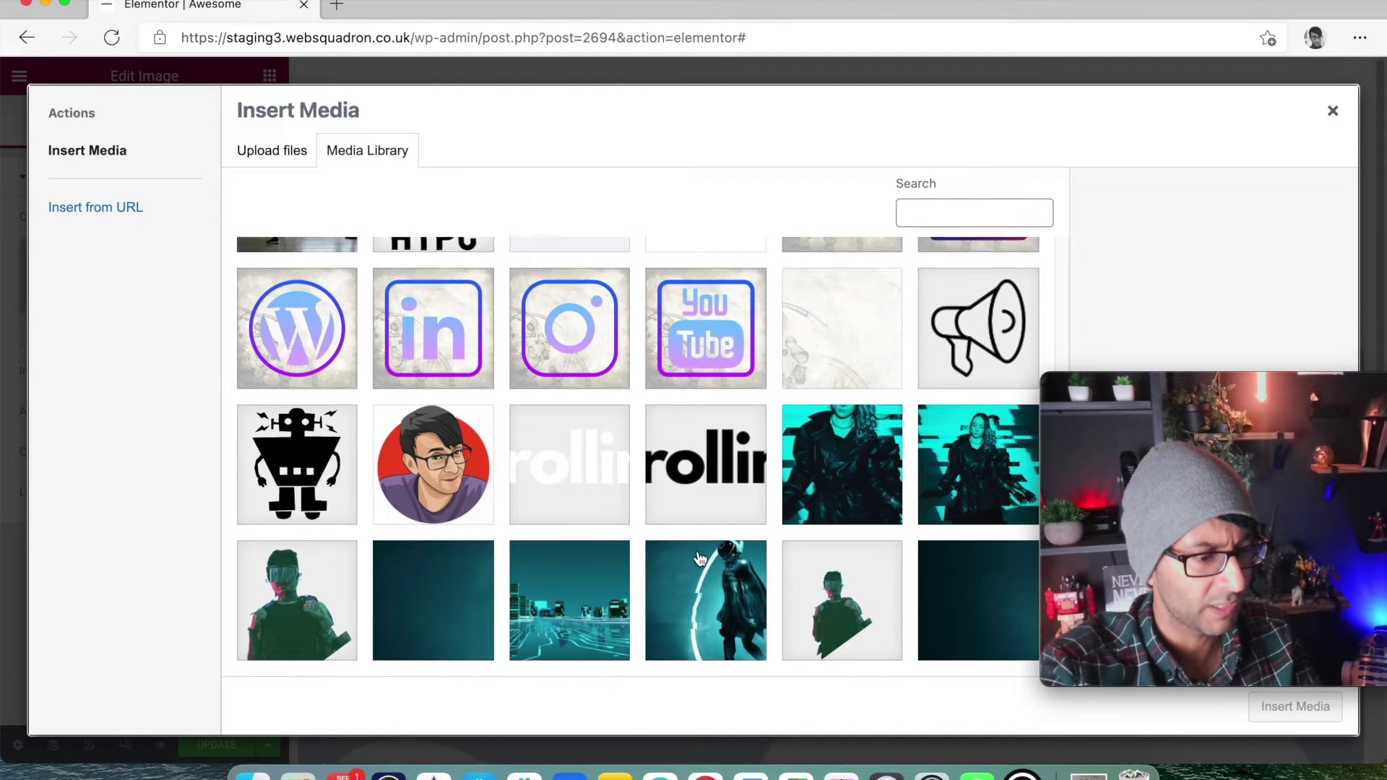
pyautogui.scroll(-5, 699, 557)
pyautogui.click(433, 566)
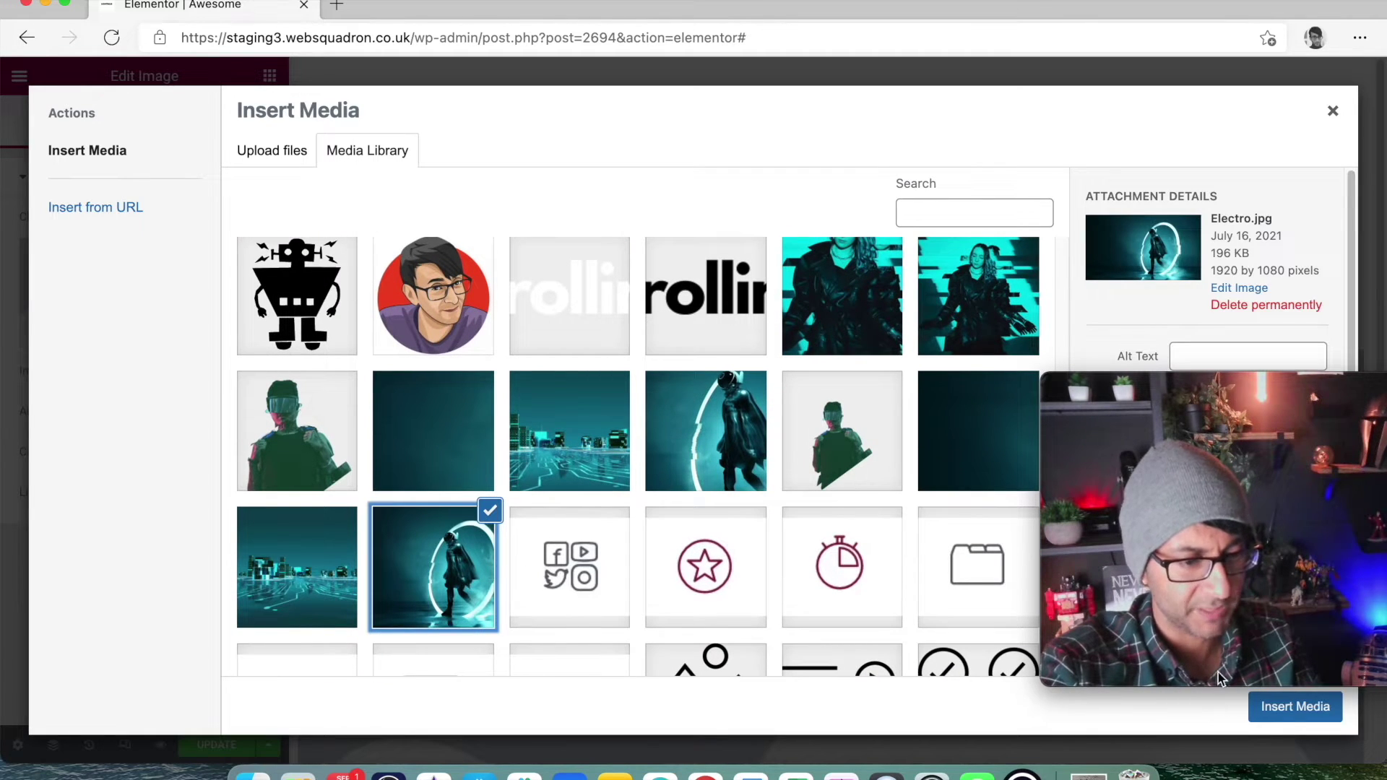
pyautogui.click(725, 443)
pyautogui.click(1295, 706)
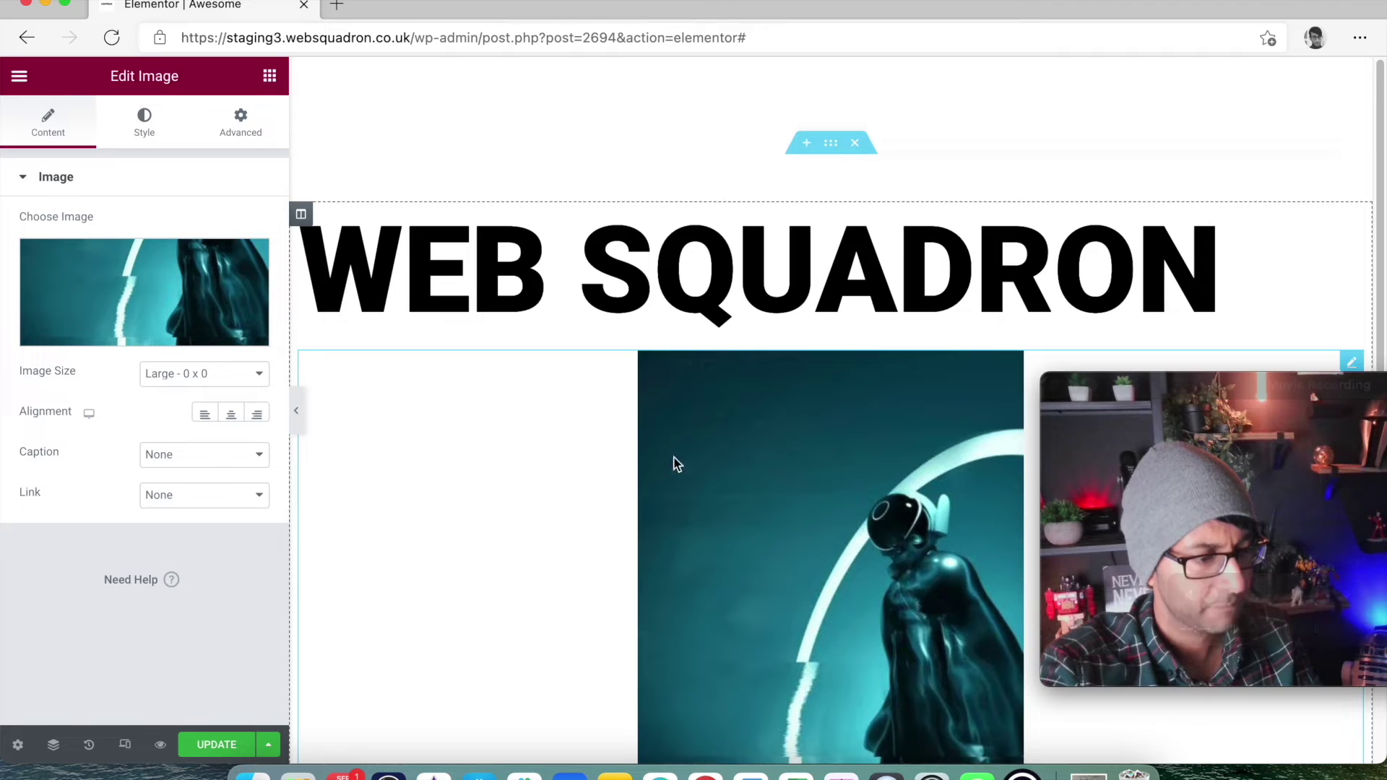
# Step: Set the image to Full size with 250 px width and max width
pyautogui.click(247, 373)
pyautogui.click(210, 574)
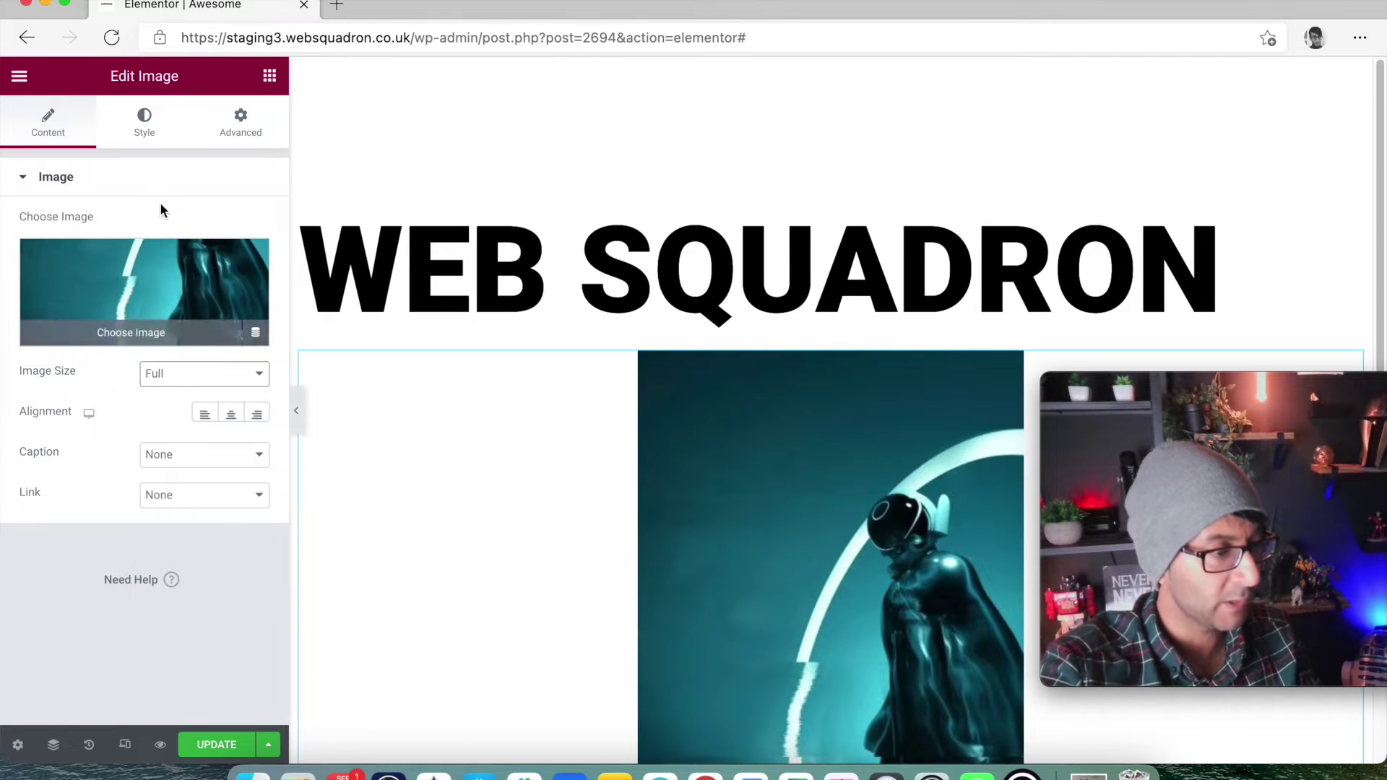
pyautogui.click(147, 124)
pyautogui.click(243, 227)
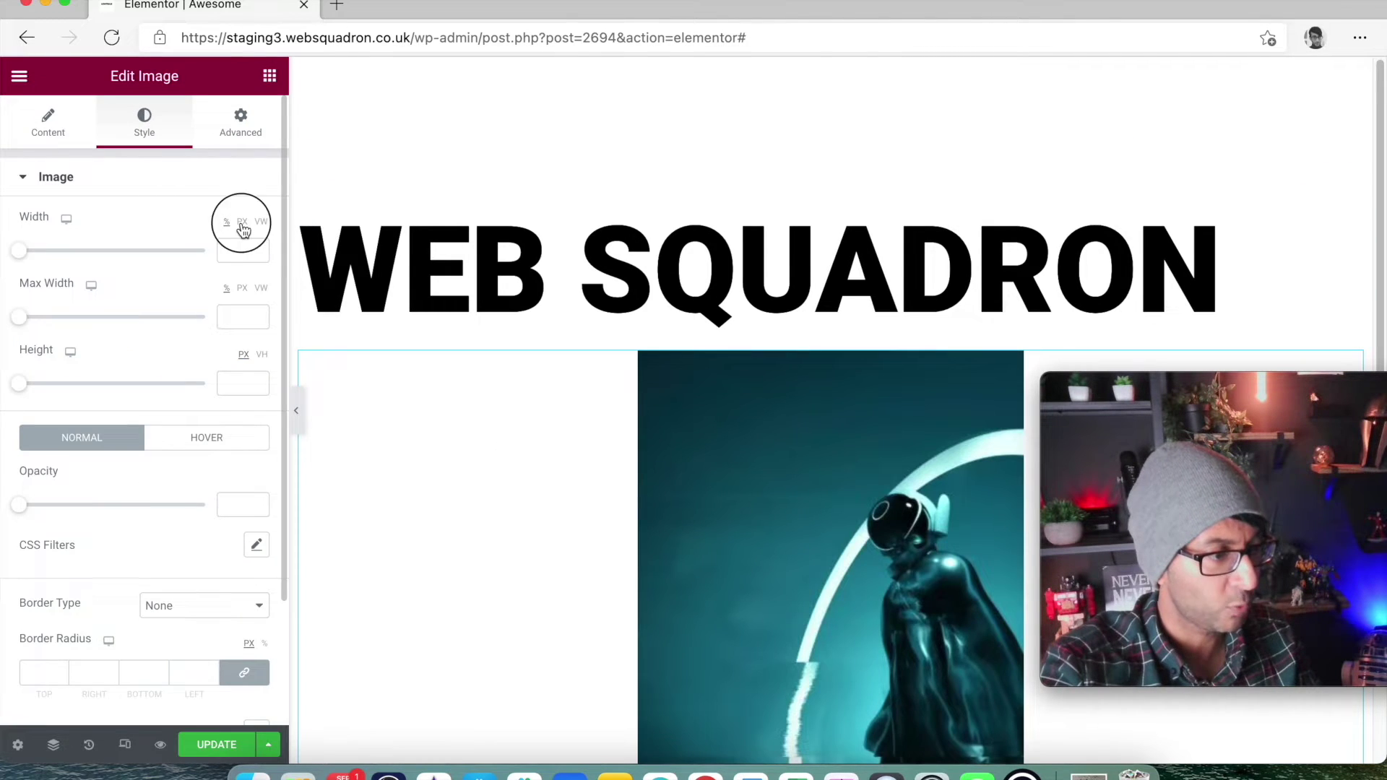
pyautogui.write('250')
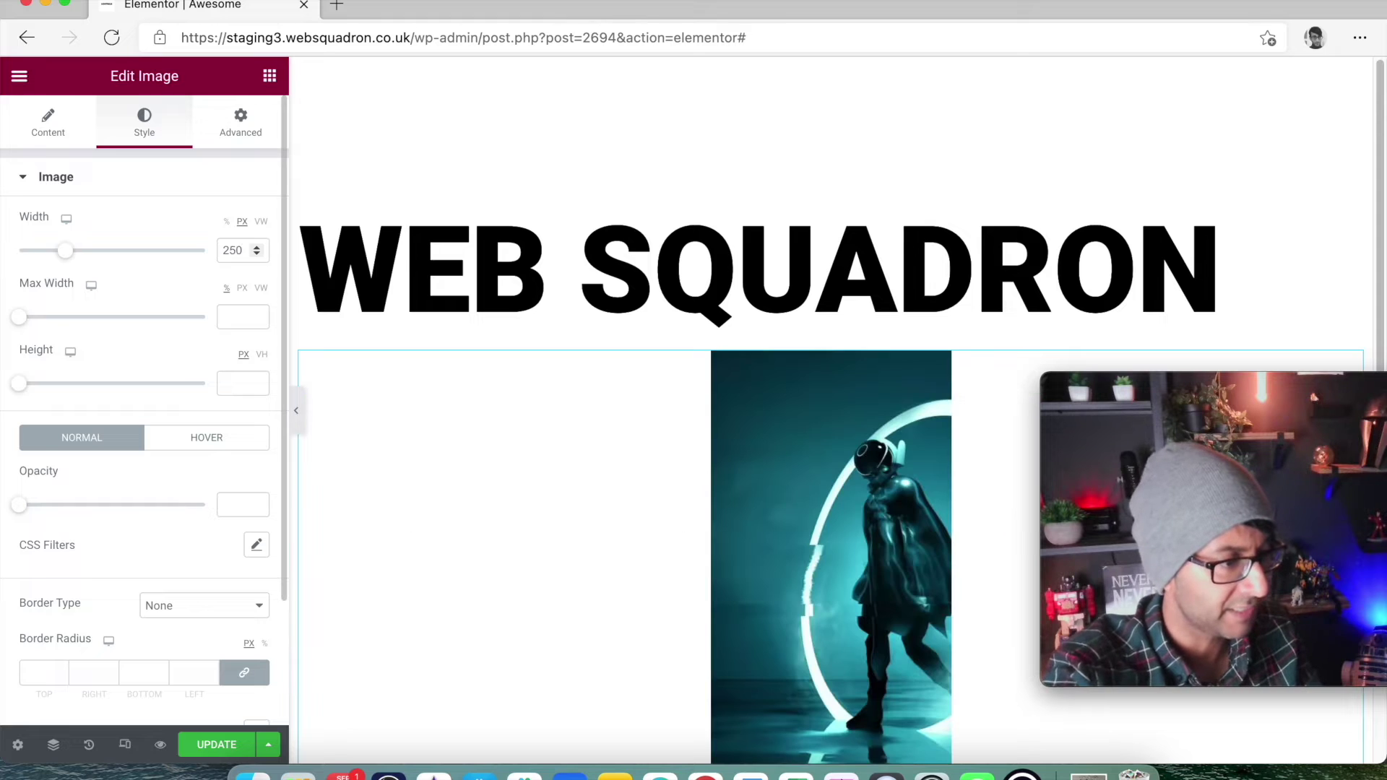
pyautogui.write('250')
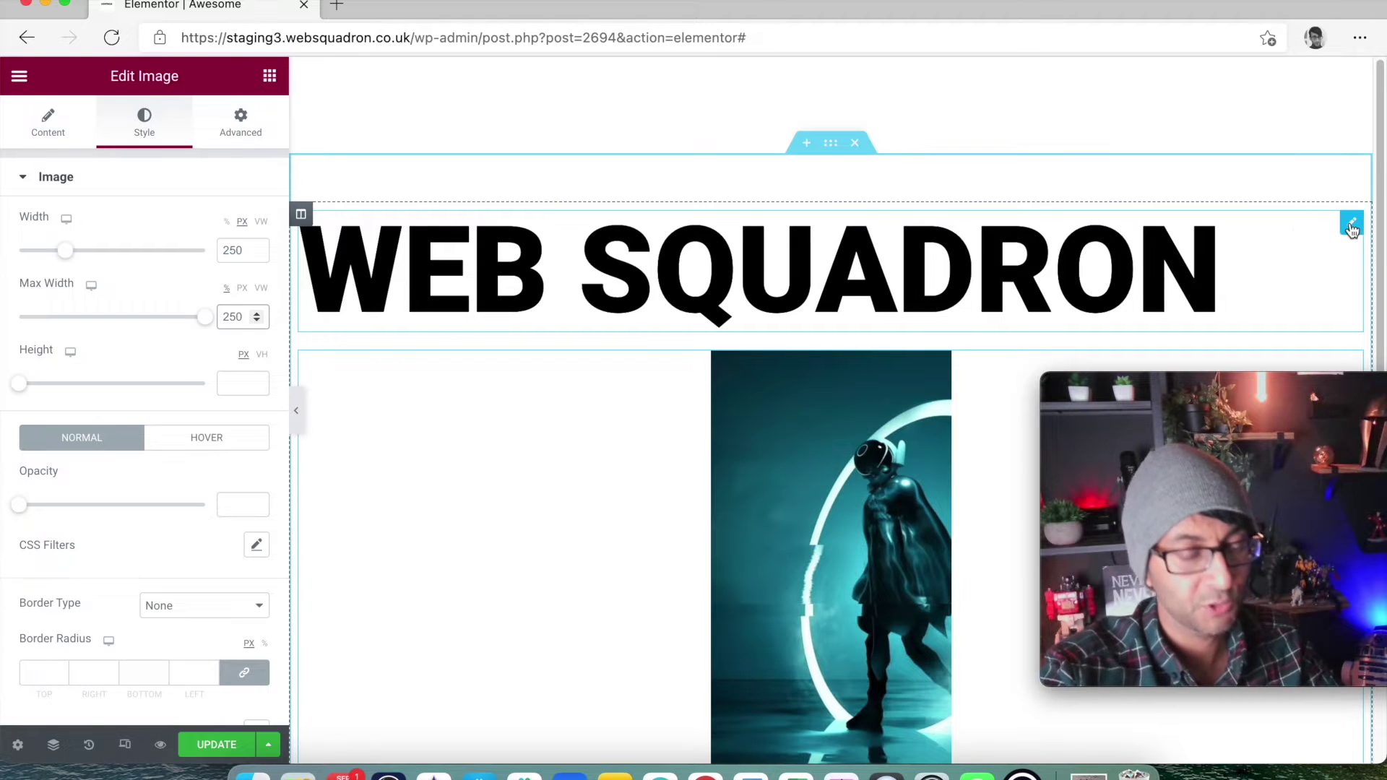
pyautogui.click(1351, 226)
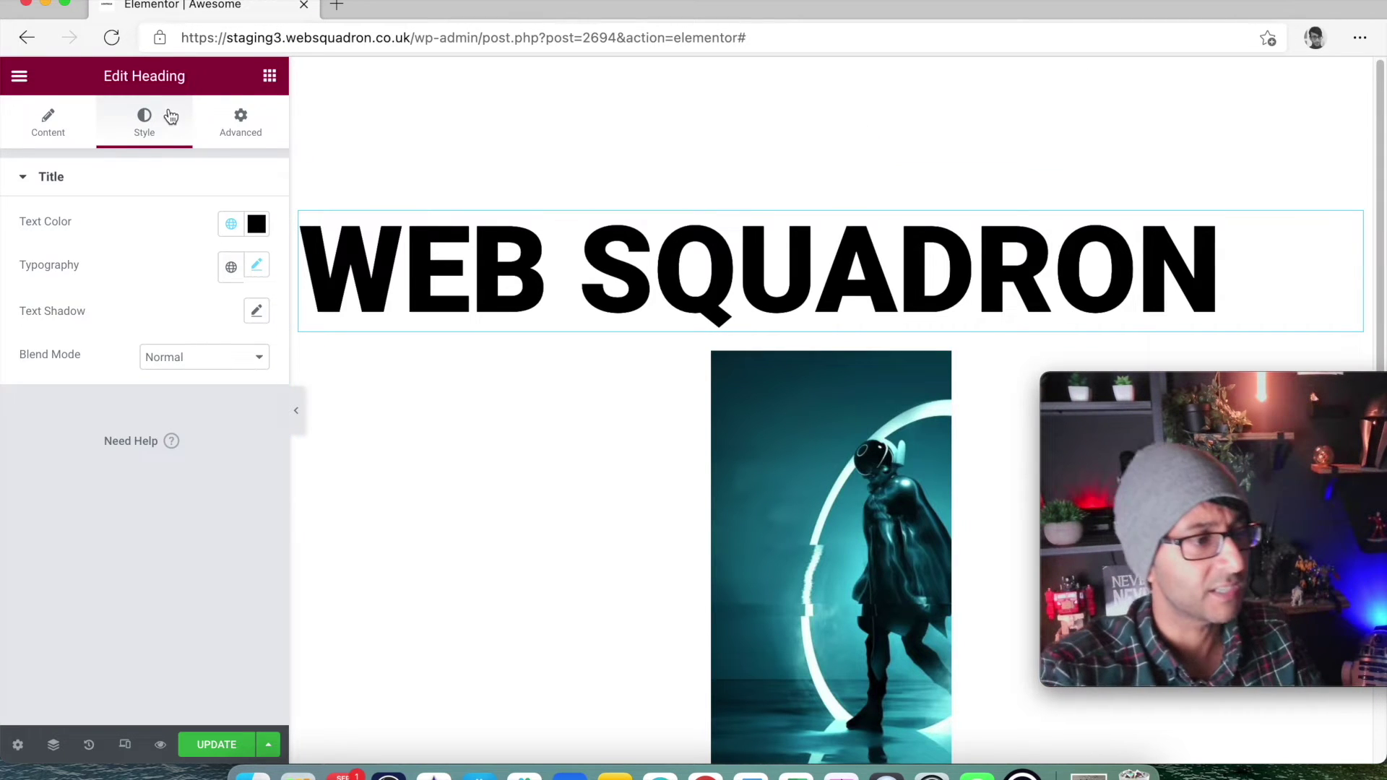
# Step: Give the heading Absolute positioning with a 33 VH vertical offset
pyautogui.click(225, 140)
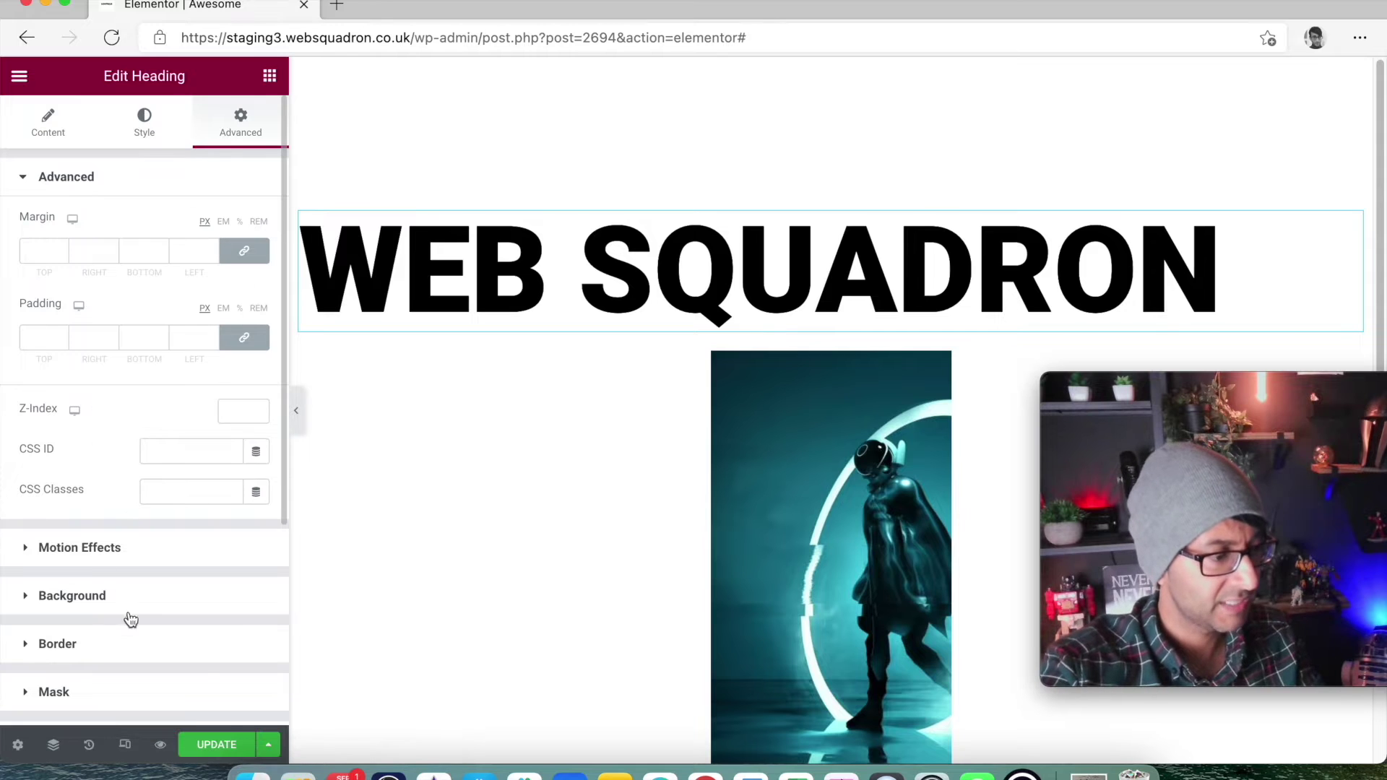
pyautogui.scroll(-1, 201, 664)
pyautogui.scroll(-2, 201, 668)
pyautogui.click(169, 601)
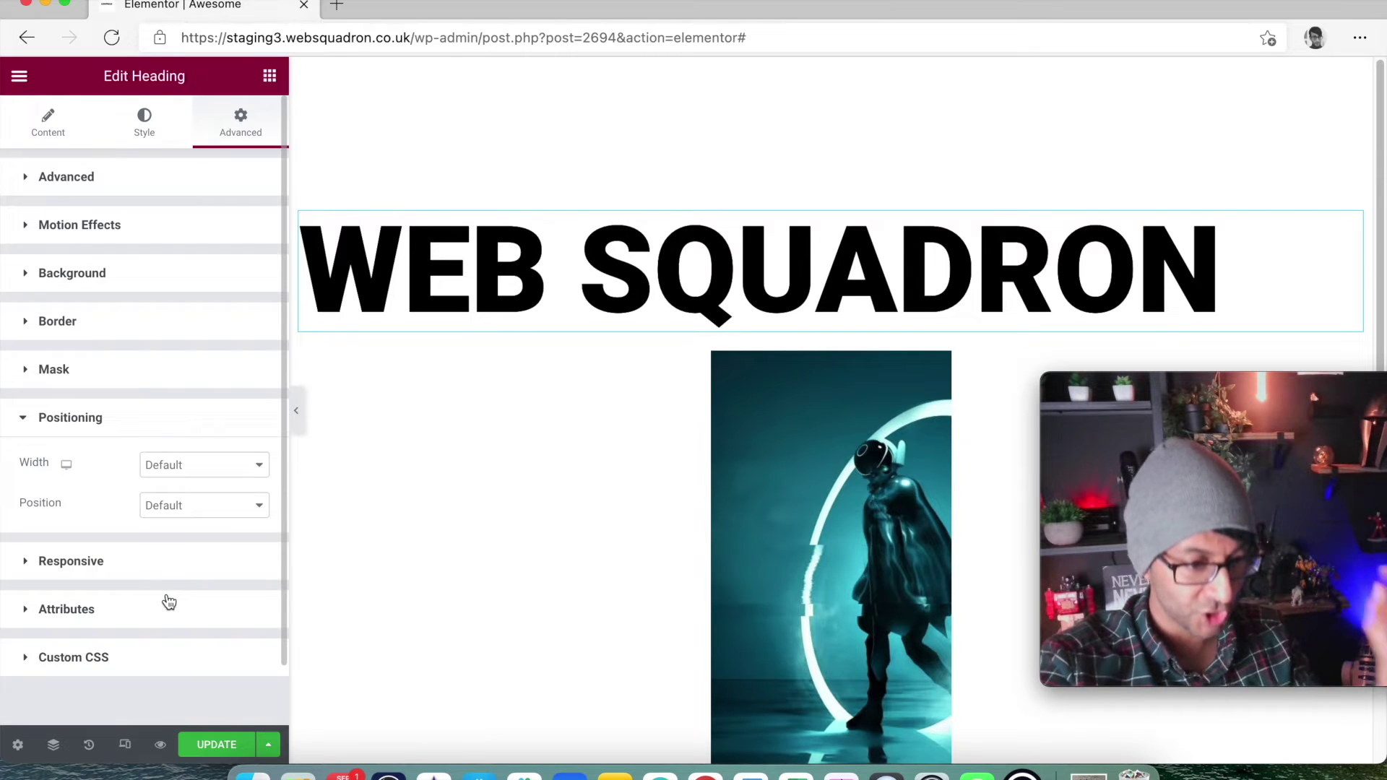
pyautogui.click(207, 509)
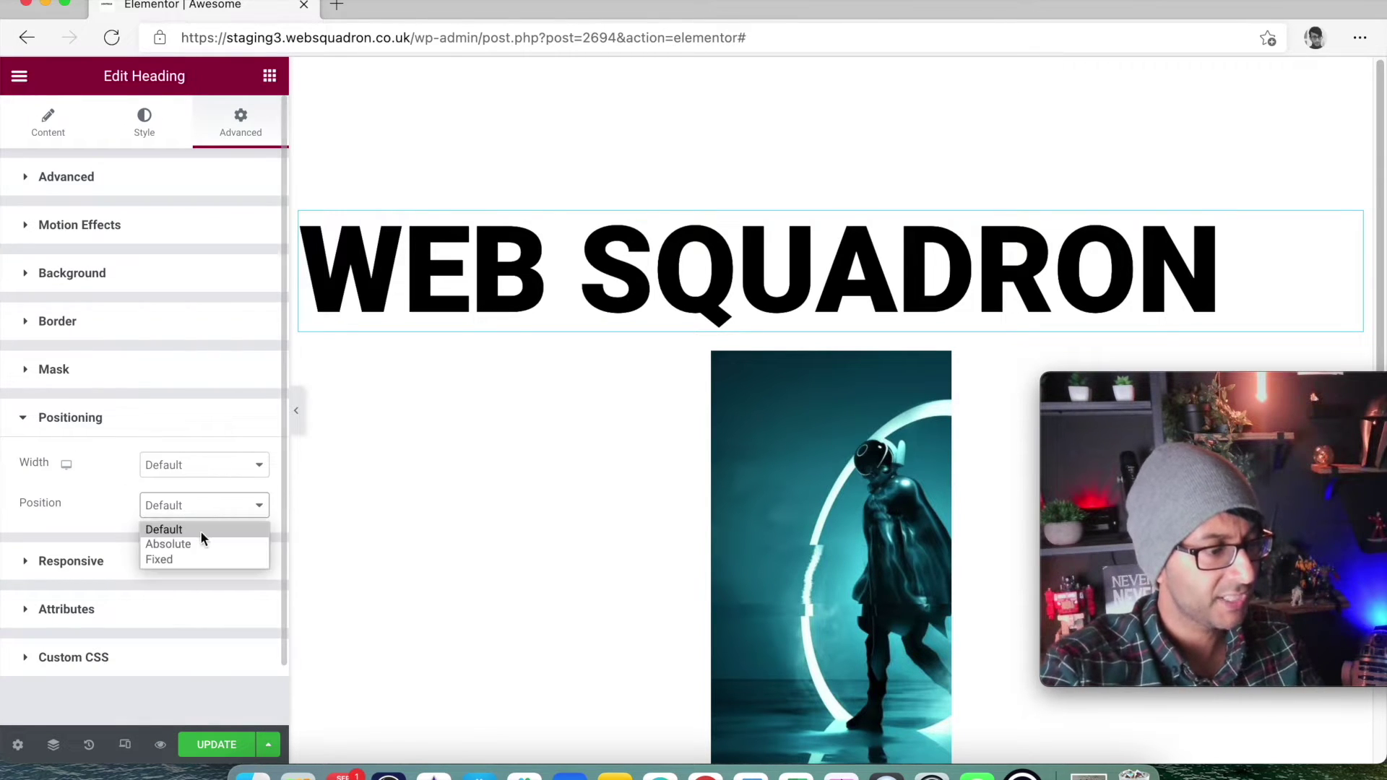
pyautogui.click(204, 544)
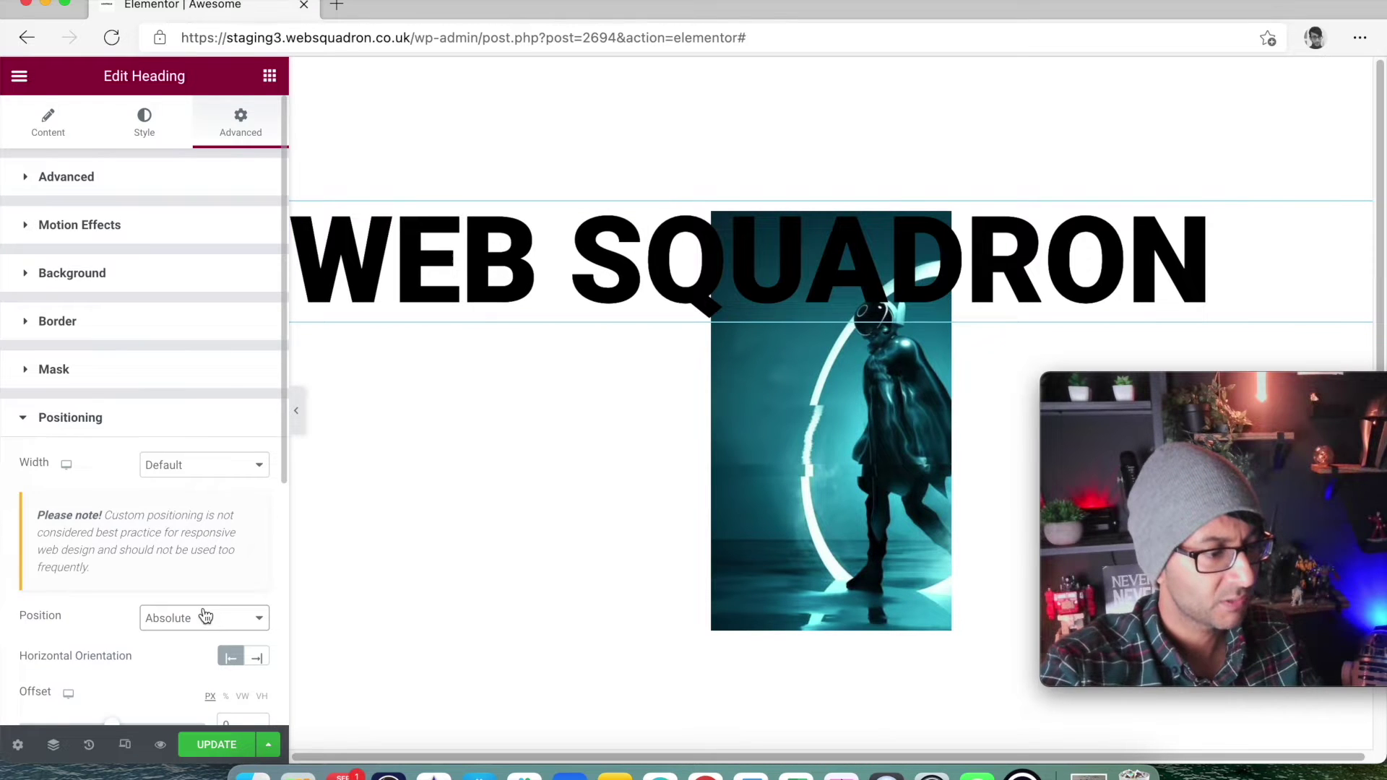
pyautogui.scroll(-1, 211, 610)
pyautogui.scroll(-1, 214, 610)
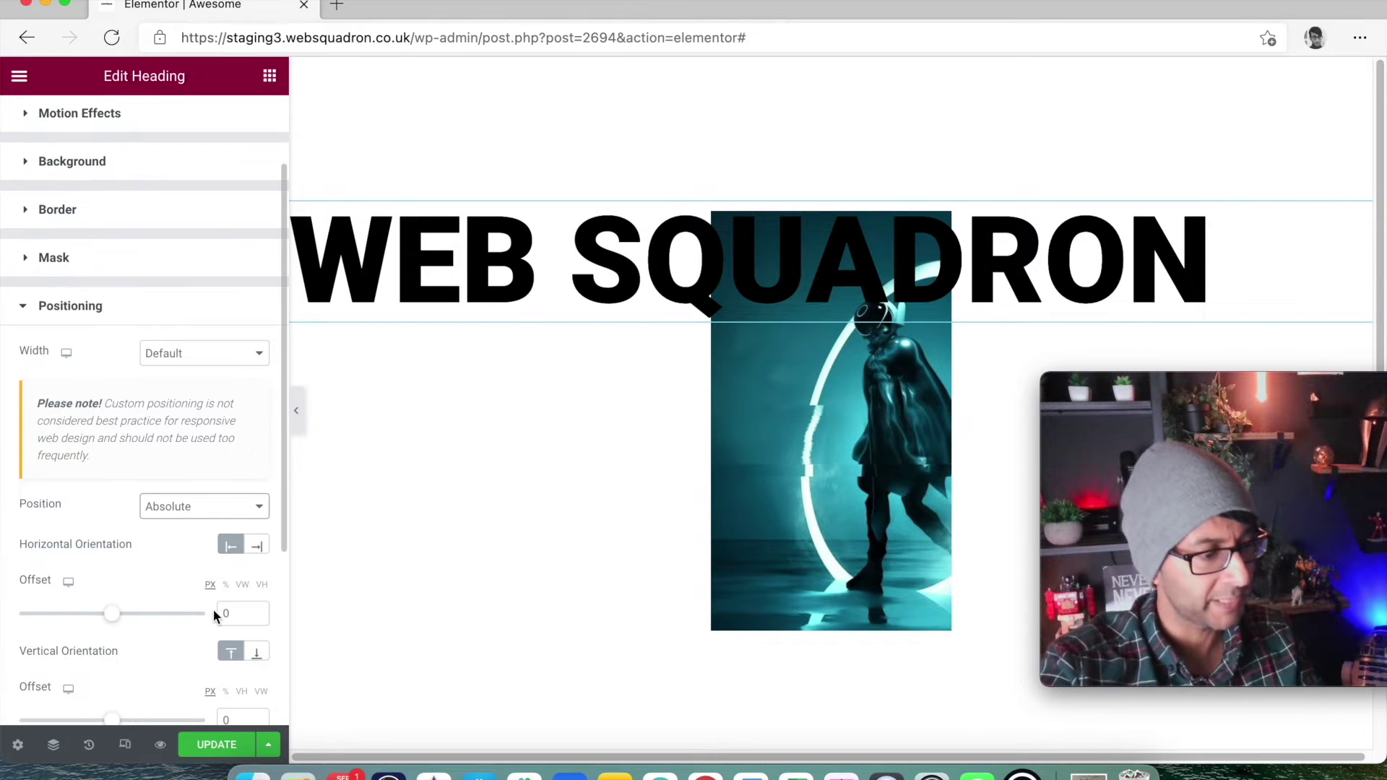
pyautogui.scroll(-2, 209, 650)
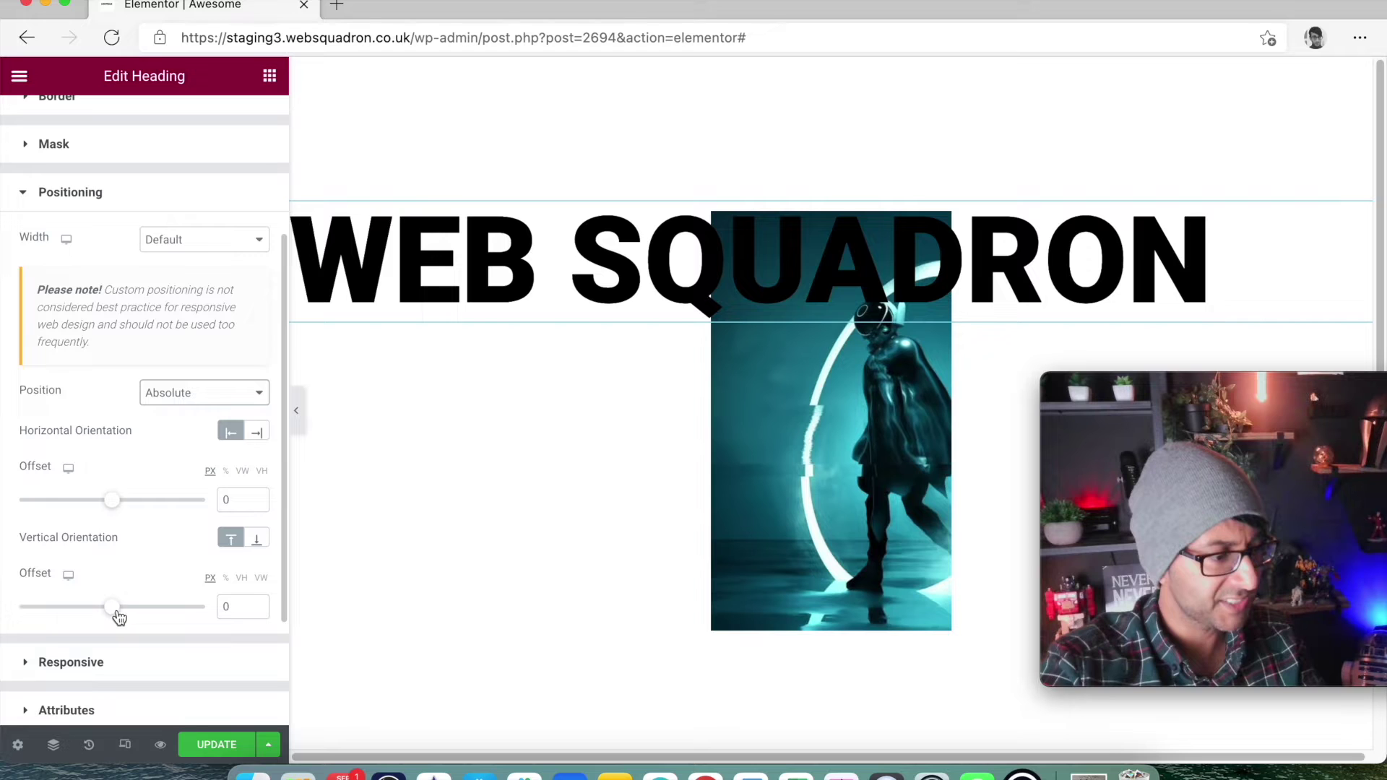
pyautogui.click(242, 578)
pyautogui.moveTo(108, 611); pyautogui.dragTo(123, 611)
pyautogui.moveTo(1210, 391); pyautogui.dragTo(1199, 457)
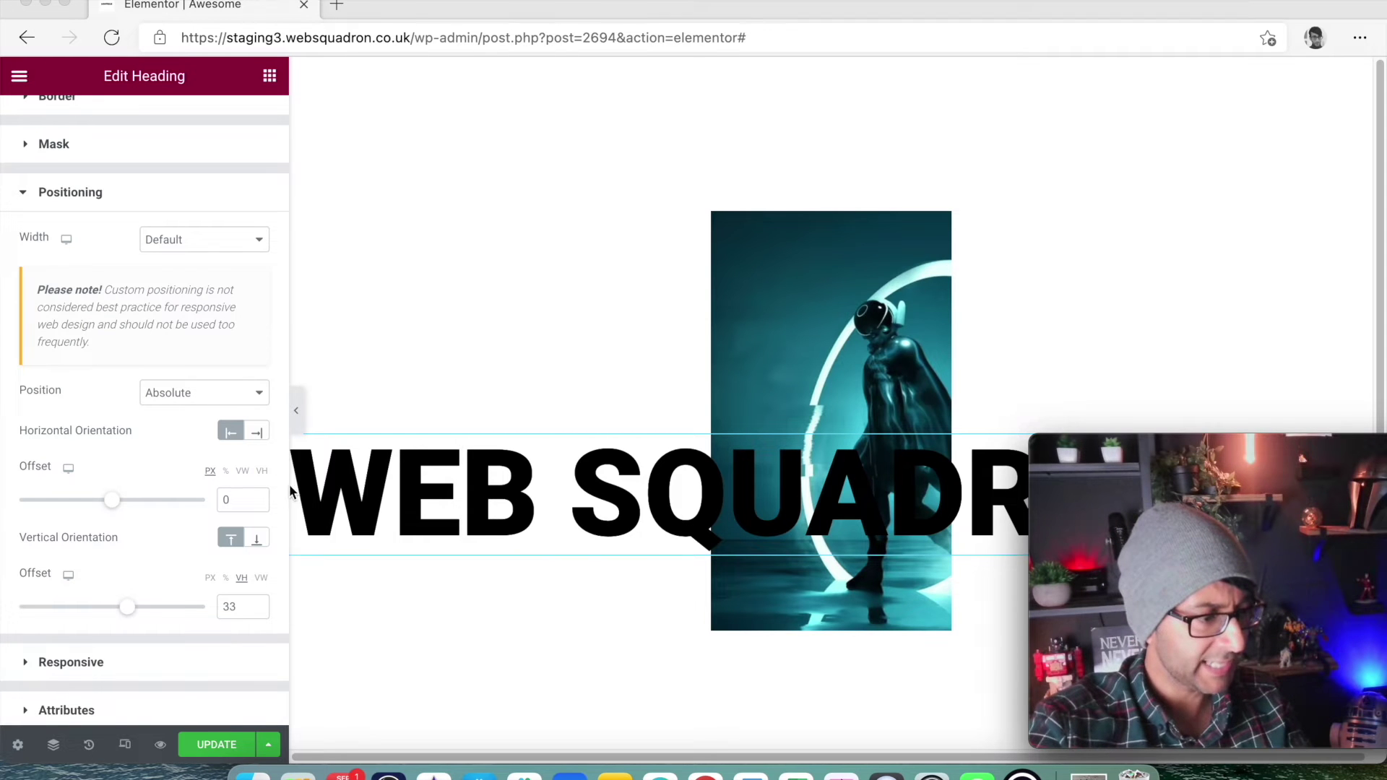
# Step: Preview the page without the editing panel, then restore the panel
pyautogui.click(226, 744)
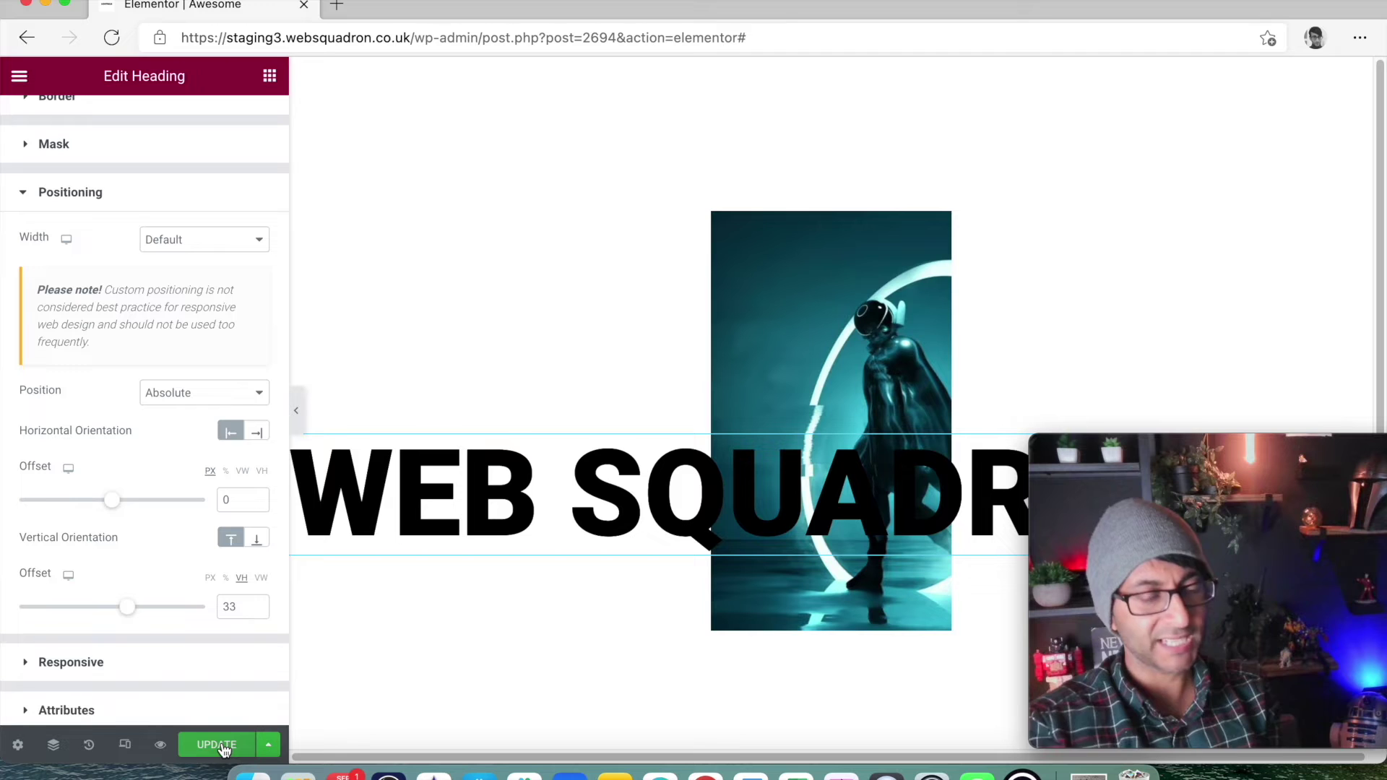
pyautogui.click(301, 420)
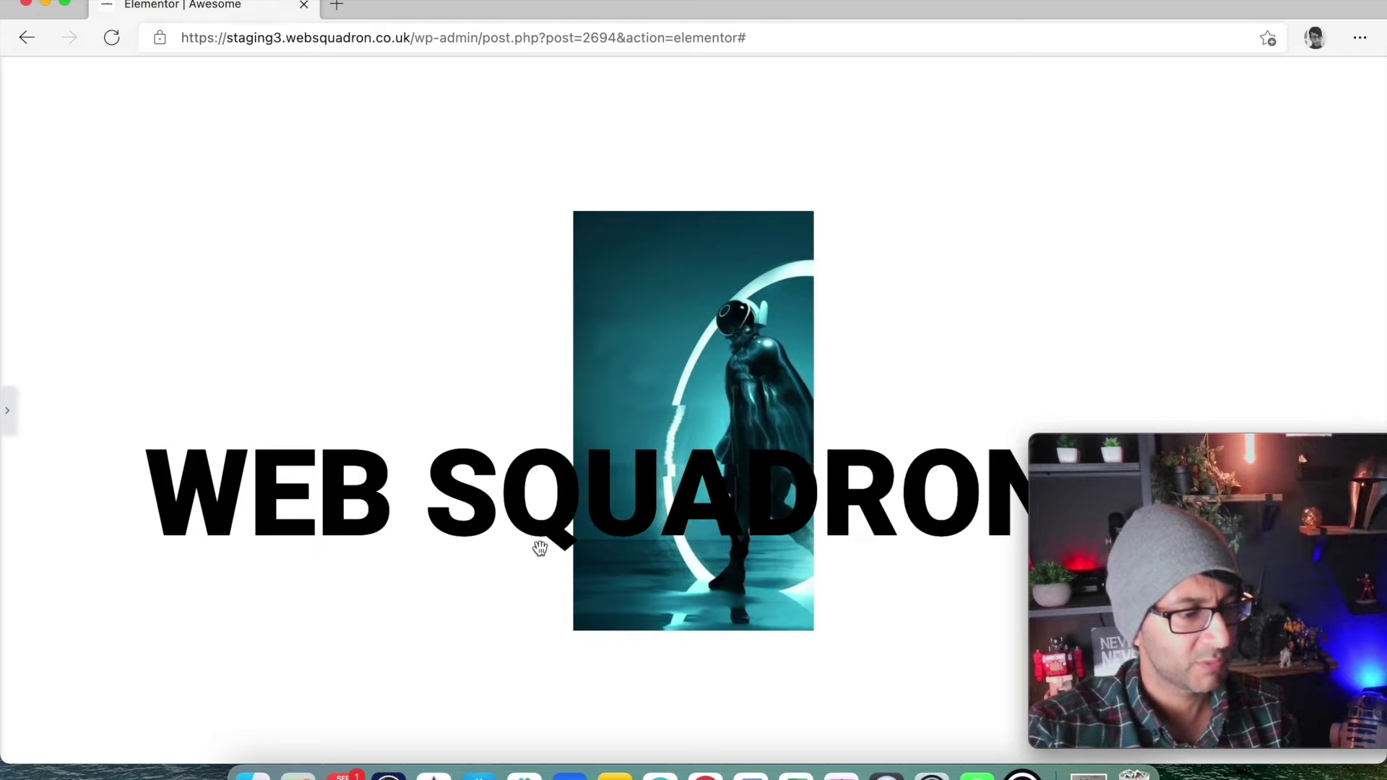
pyautogui.click(7, 410)
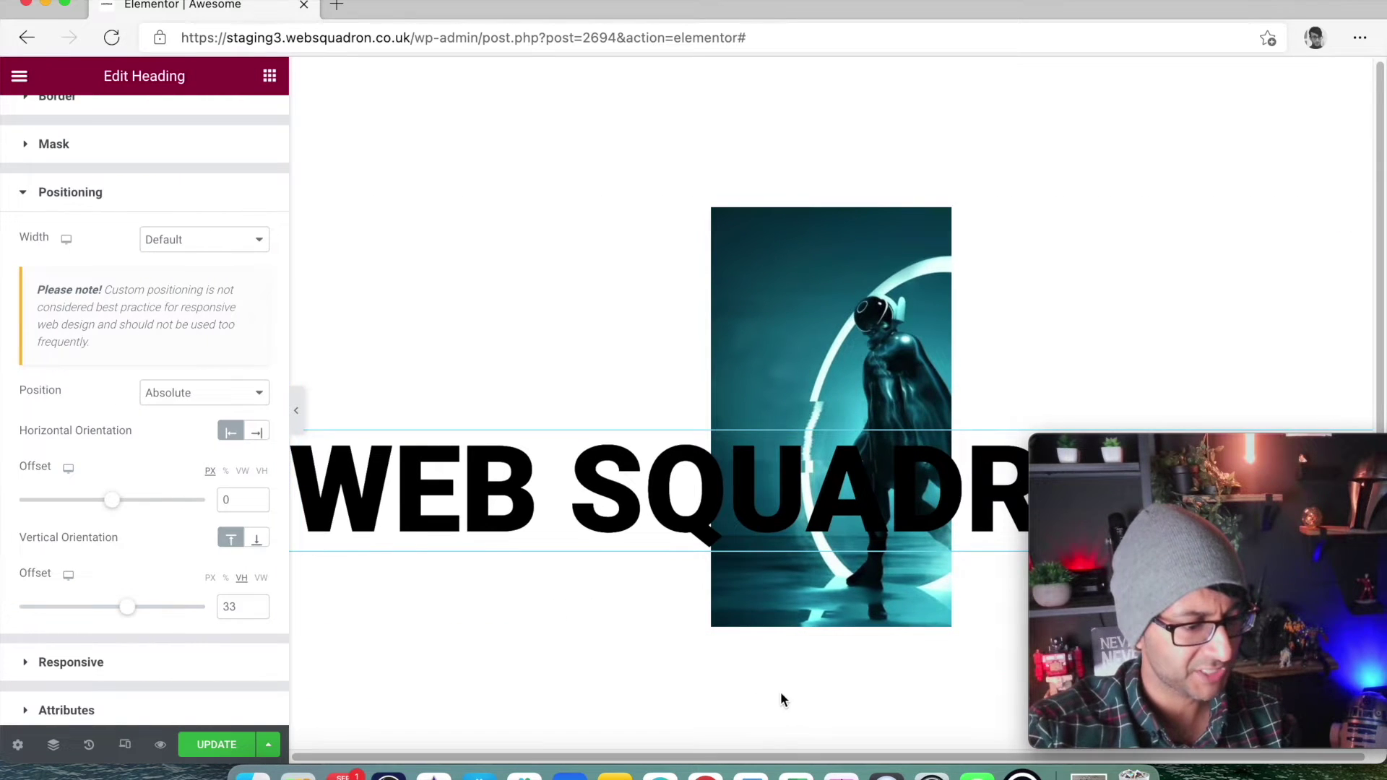
pyautogui.scroll(-3, 795, 714)
# Step: Add a one-column section below with a 1189 px minimum height
pyautogui.click(806, 579)
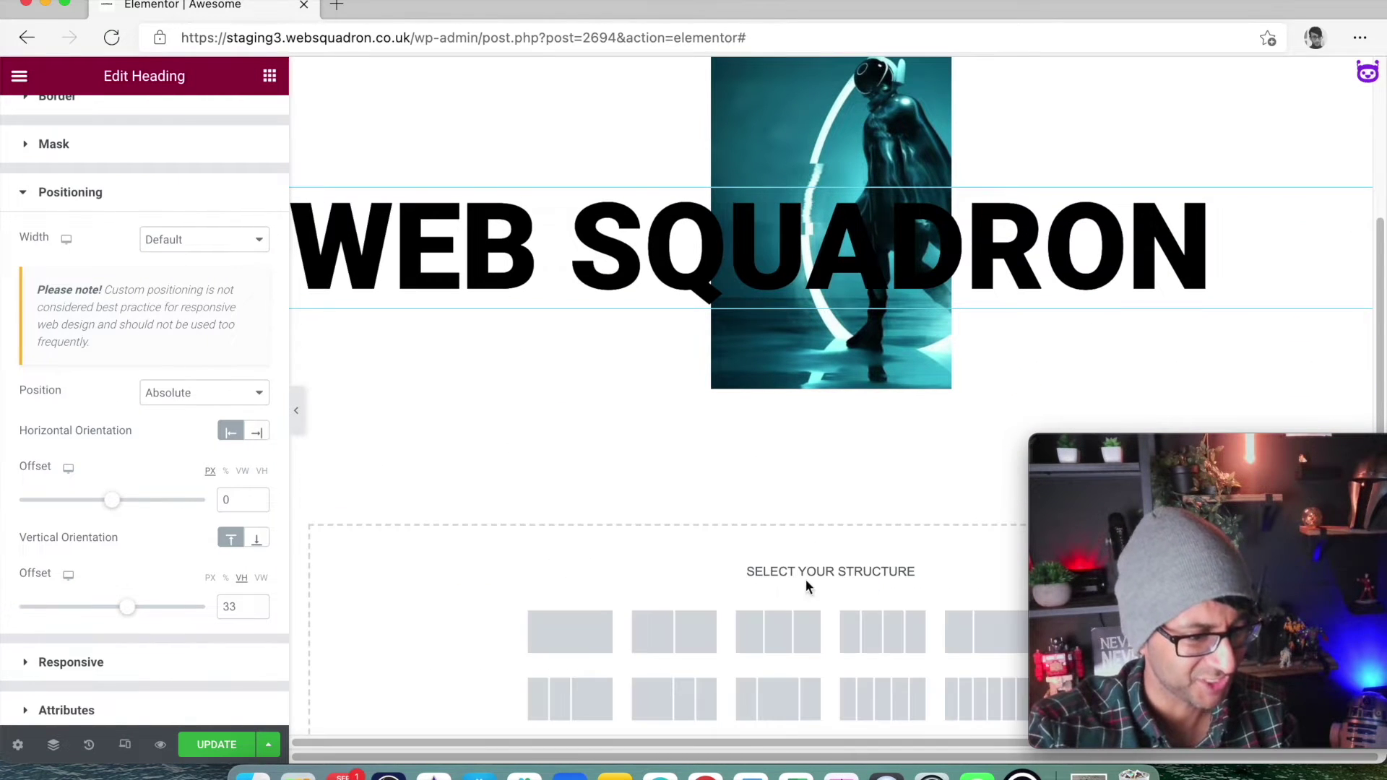
pyautogui.click(605, 645)
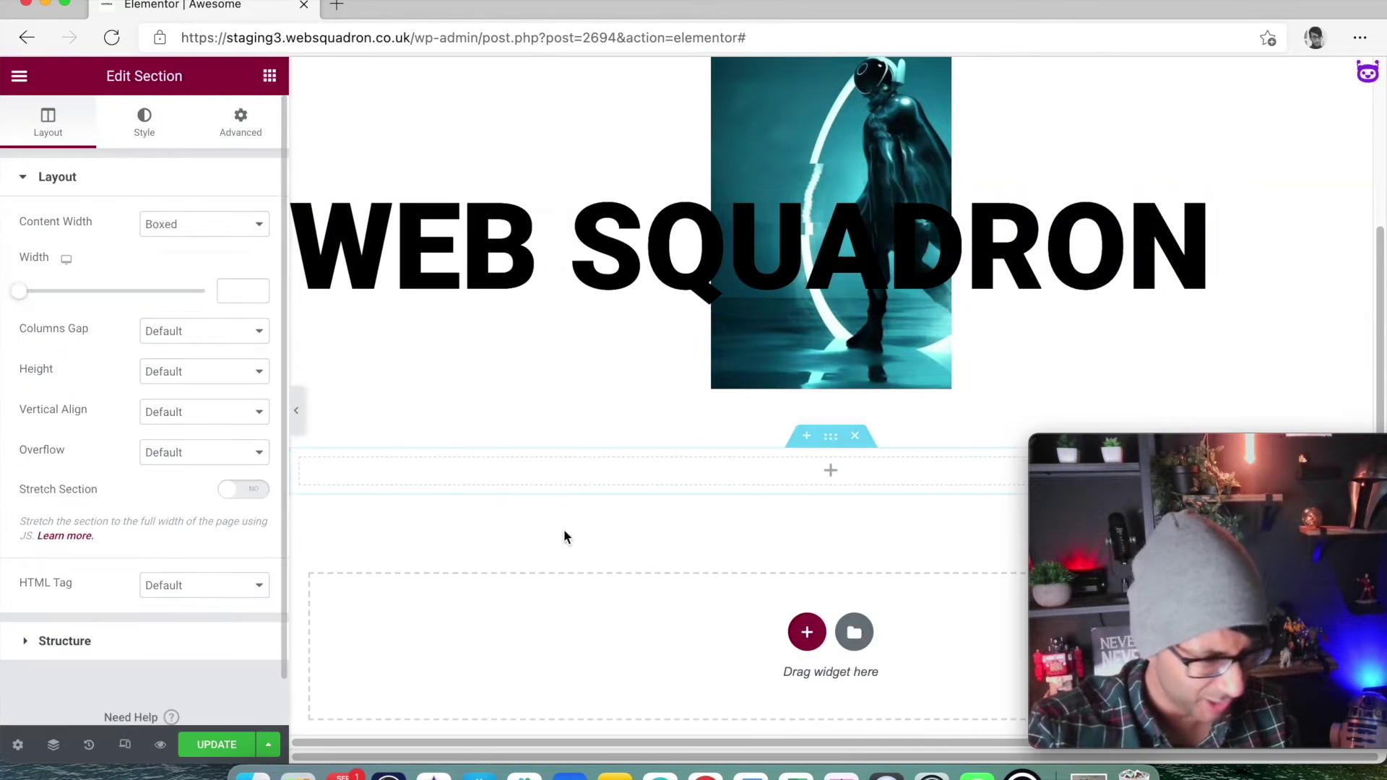
pyautogui.click(186, 377)
pyautogui.click(189, 427)
pyautogui.moveTo(79, 436); pyautogui.dragTo(174, 438)
# Step: Update the page and preview it with the editing panel hidden
pyautogui.click(221, 745)
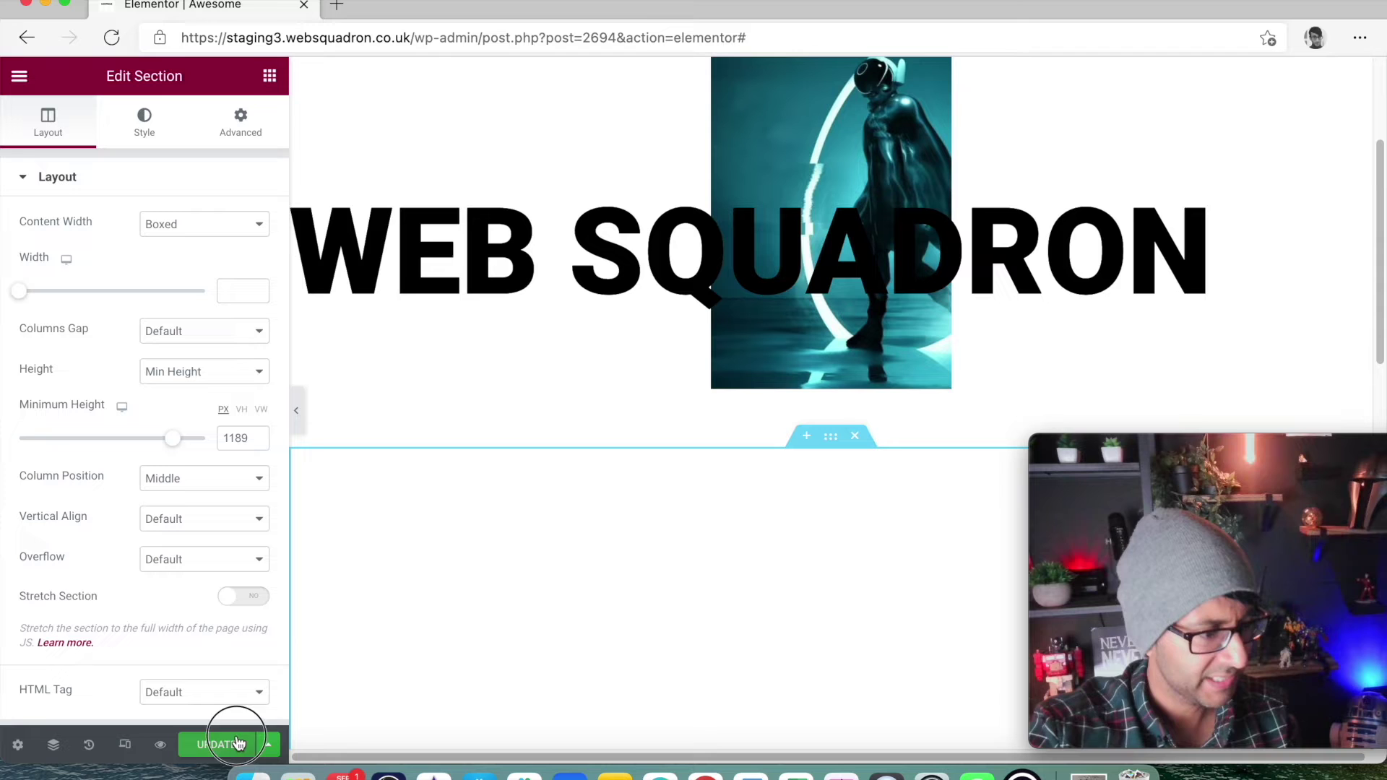
pyautogui.click(299, 431)
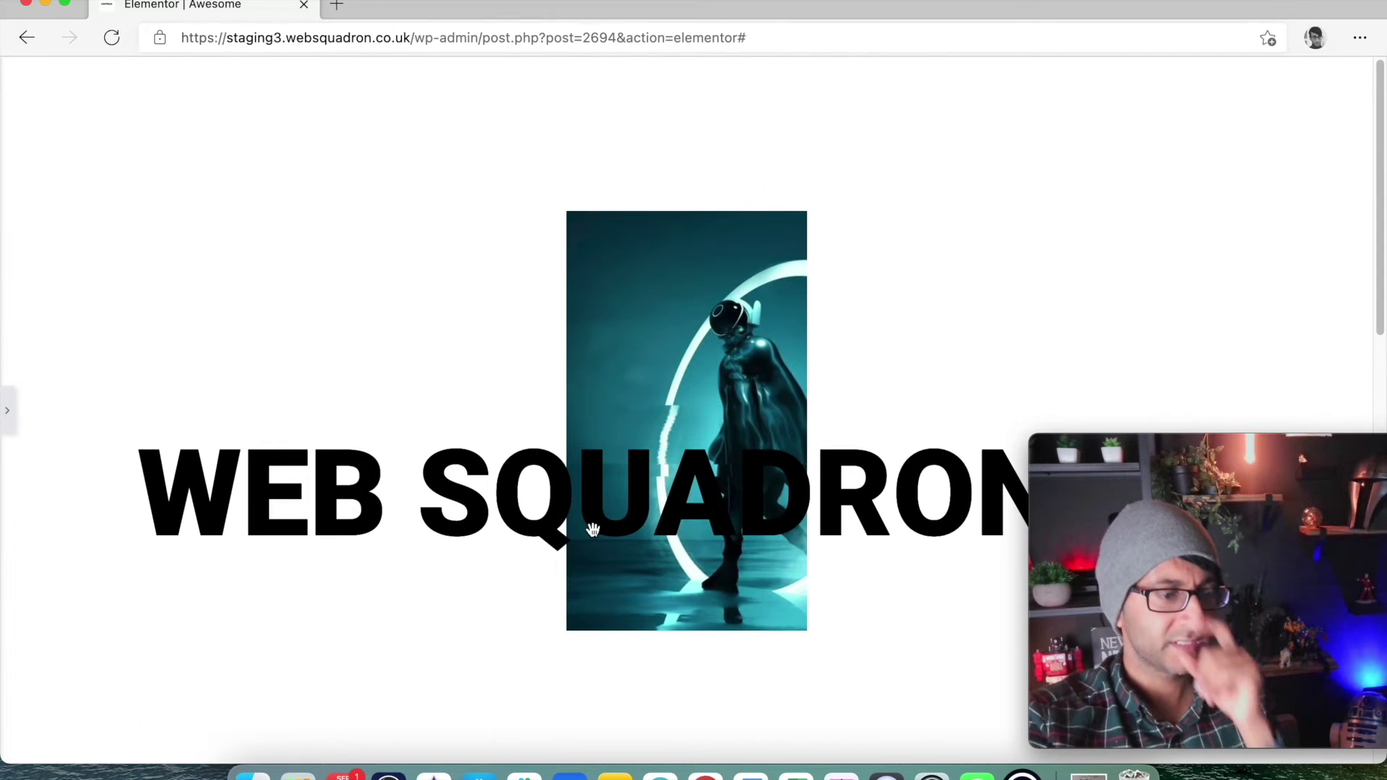
pyautogui.scroll(-5, 802, 515)
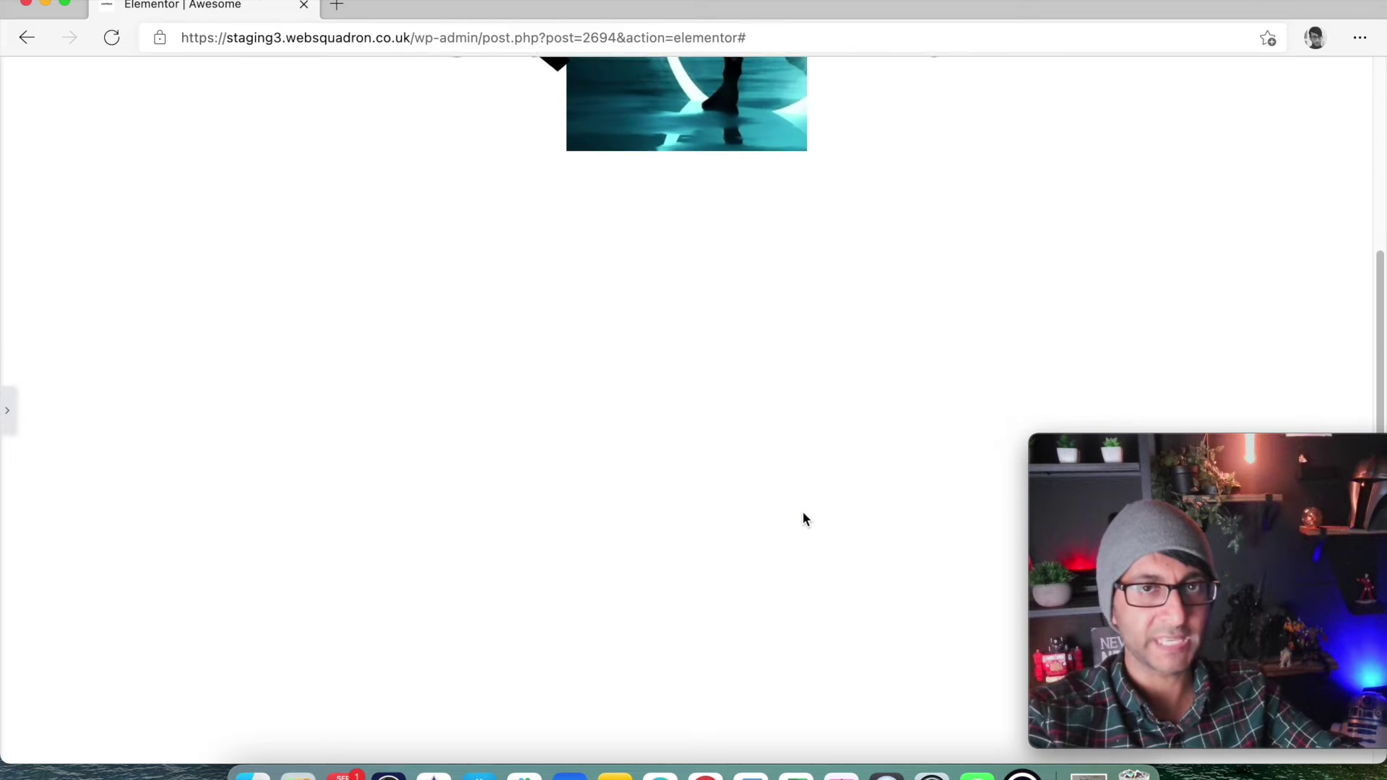
pyautogui.scroll(5, 802, 515)
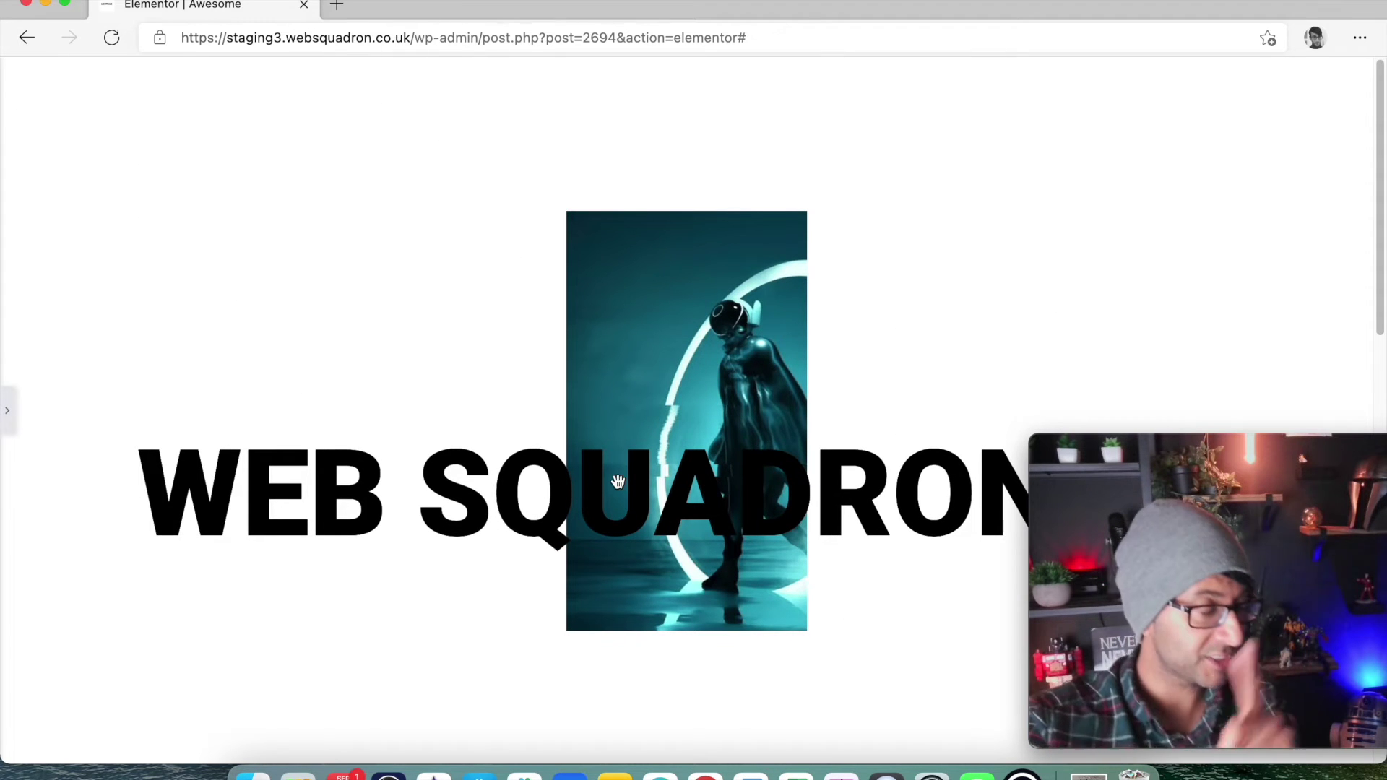
# Step: Turn on the heading's scrolling effects with horizontal scroll direction To Right
pyautogui.click(8, 426)
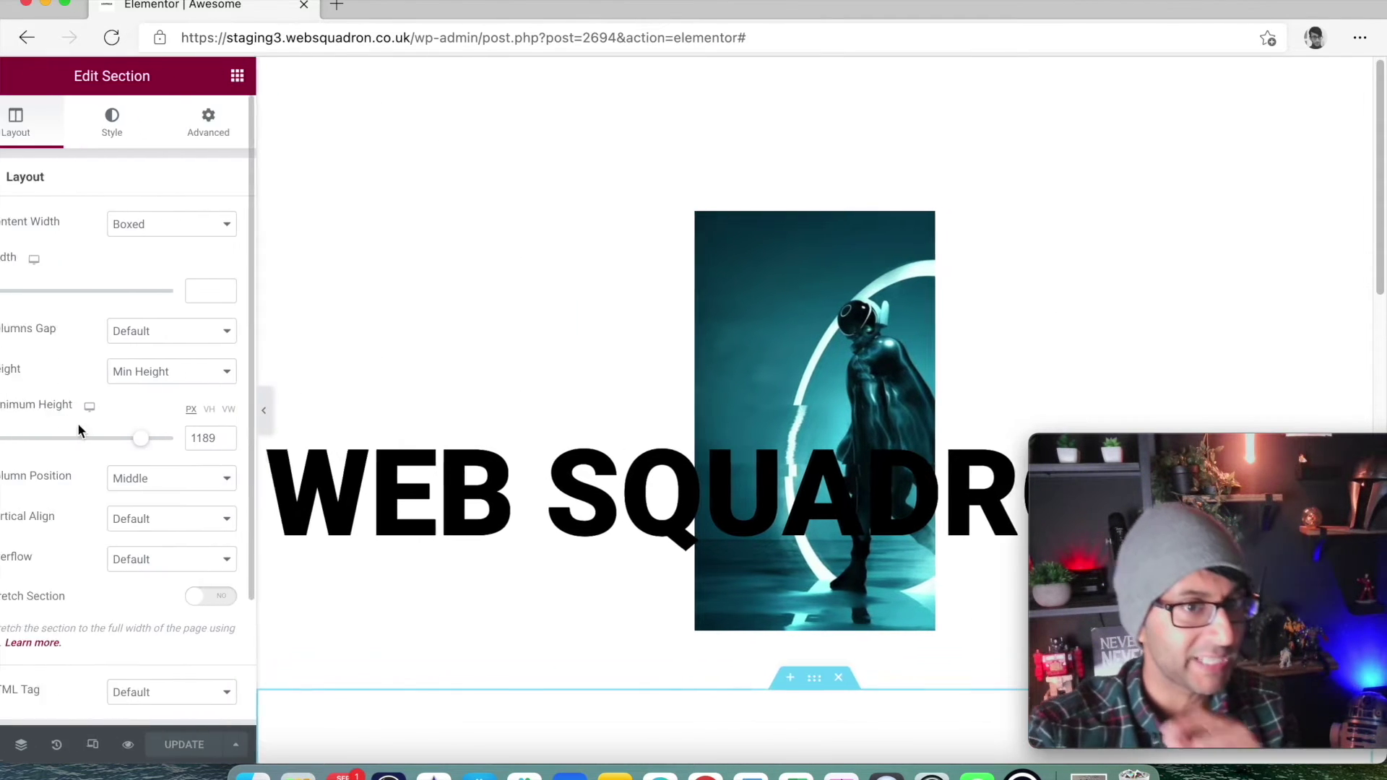
pyautogui.click(736, 494)
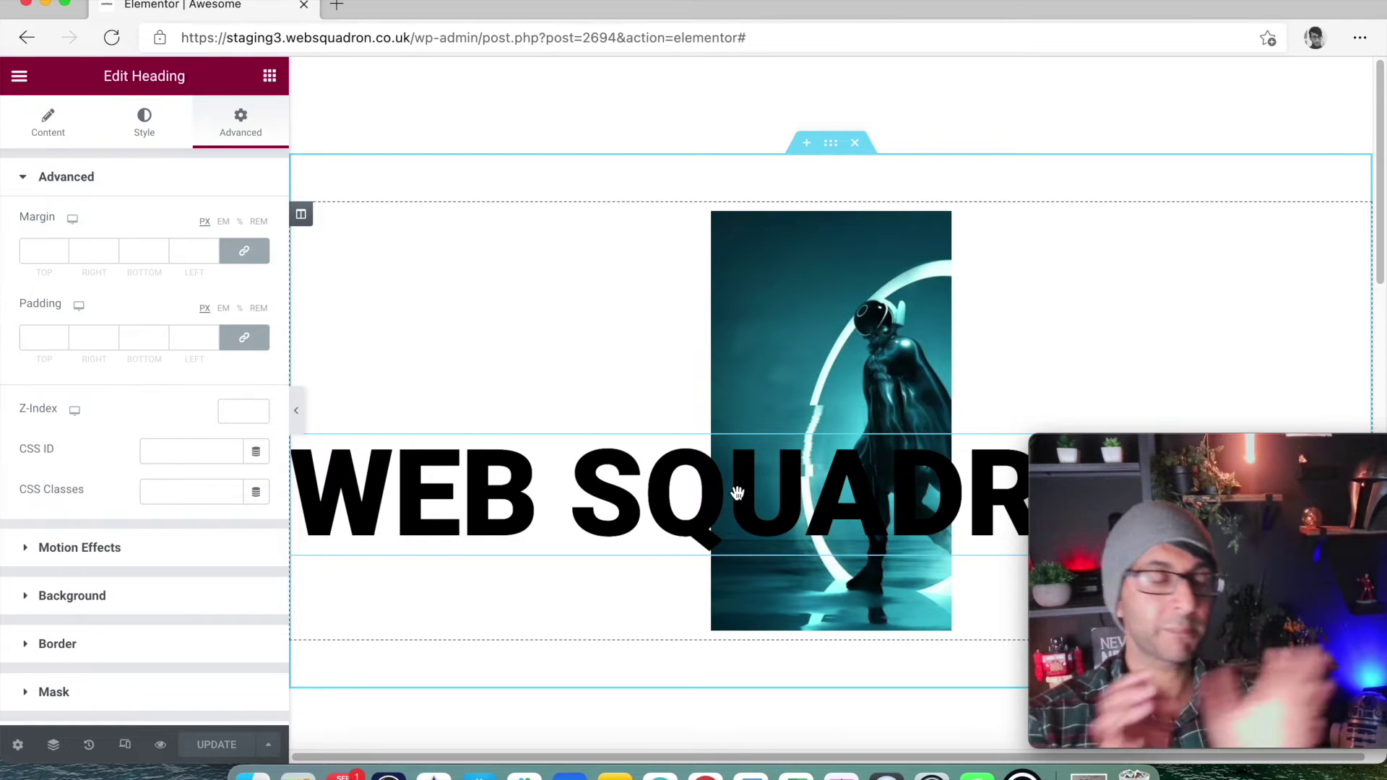
pyautogui.click(191, 540)
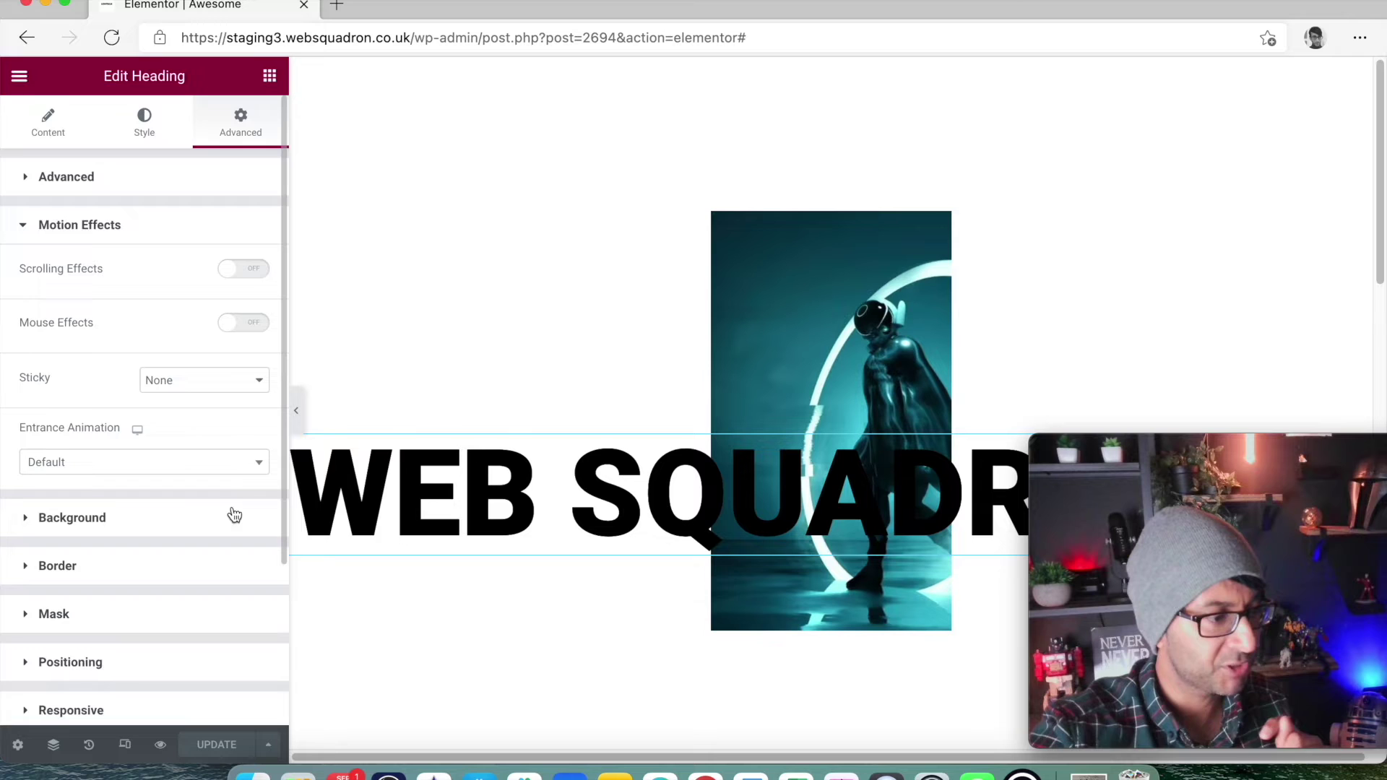
pyautogui.click(257, 273)
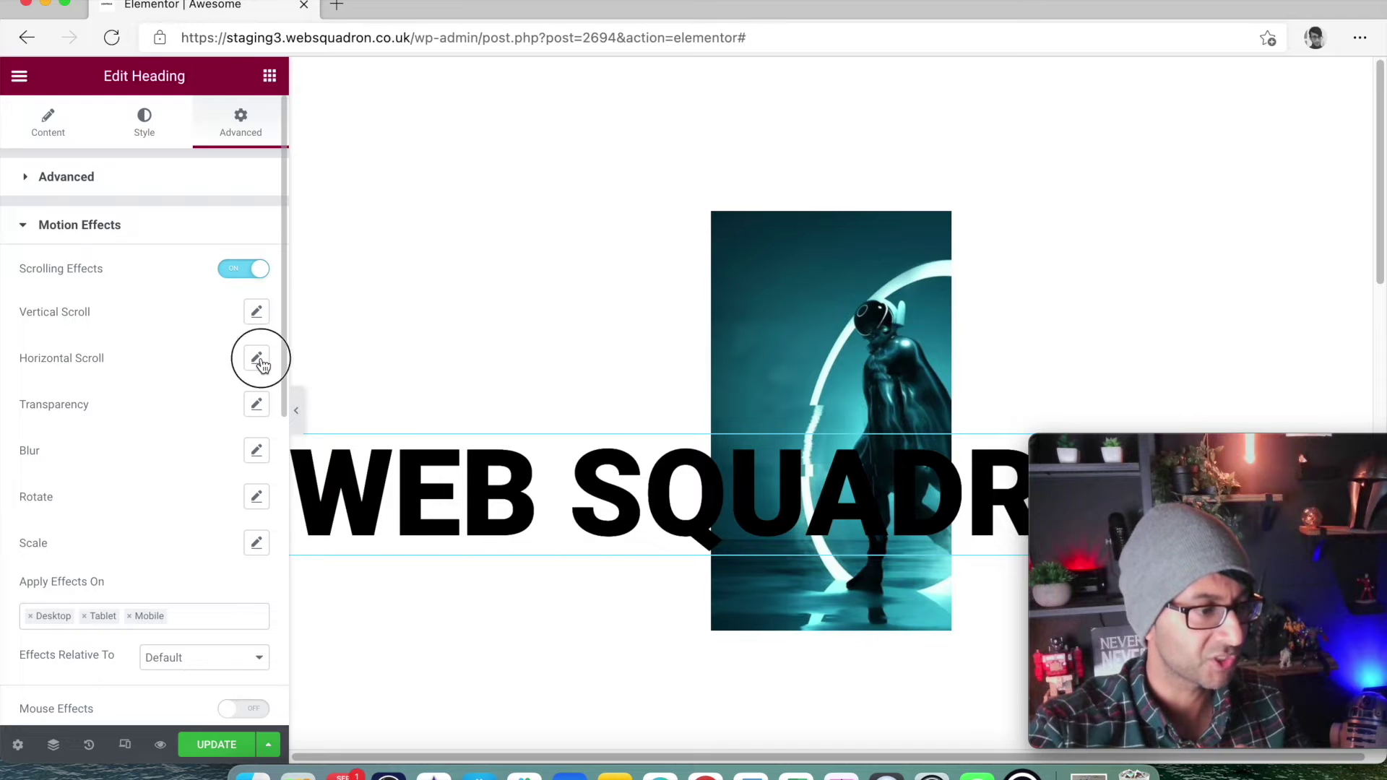
pyautogui.click(258, 359)
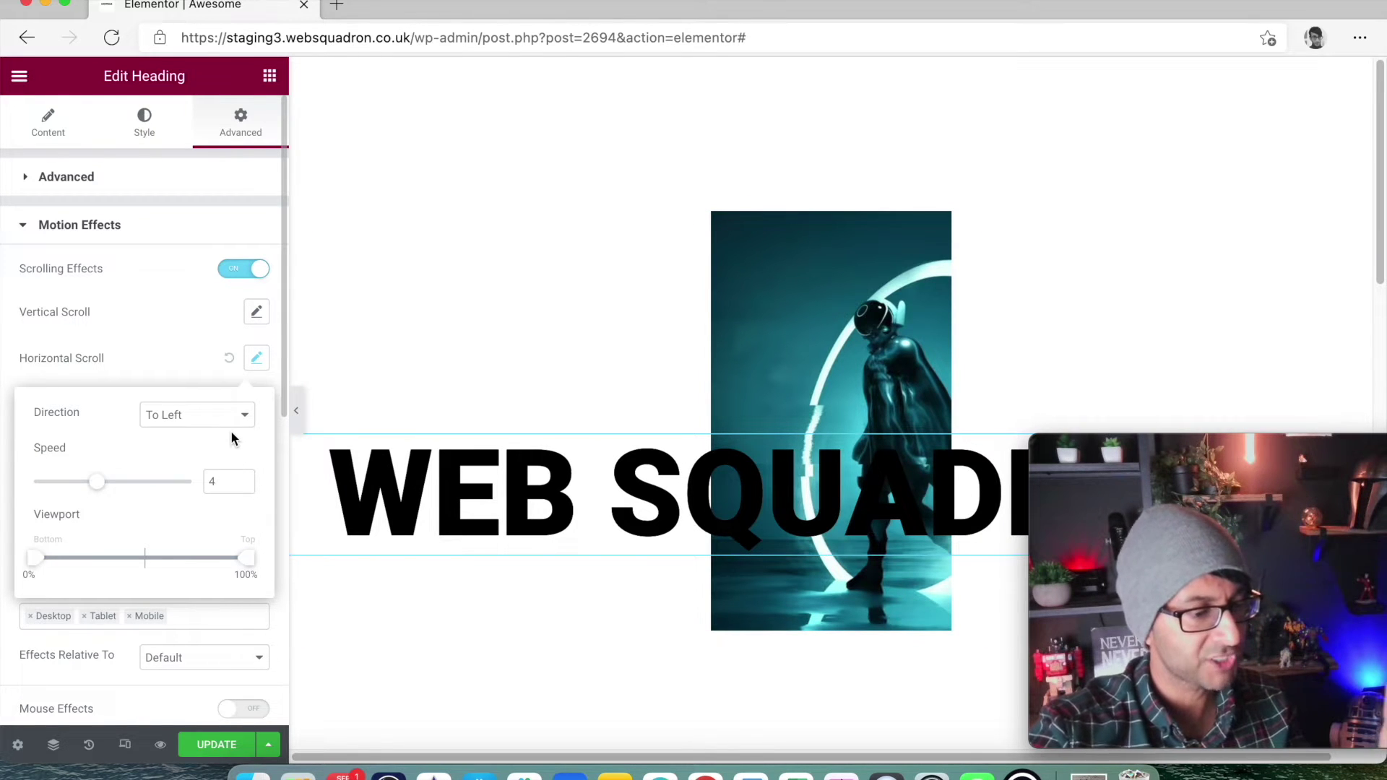
pyautogui.click(210, 419)
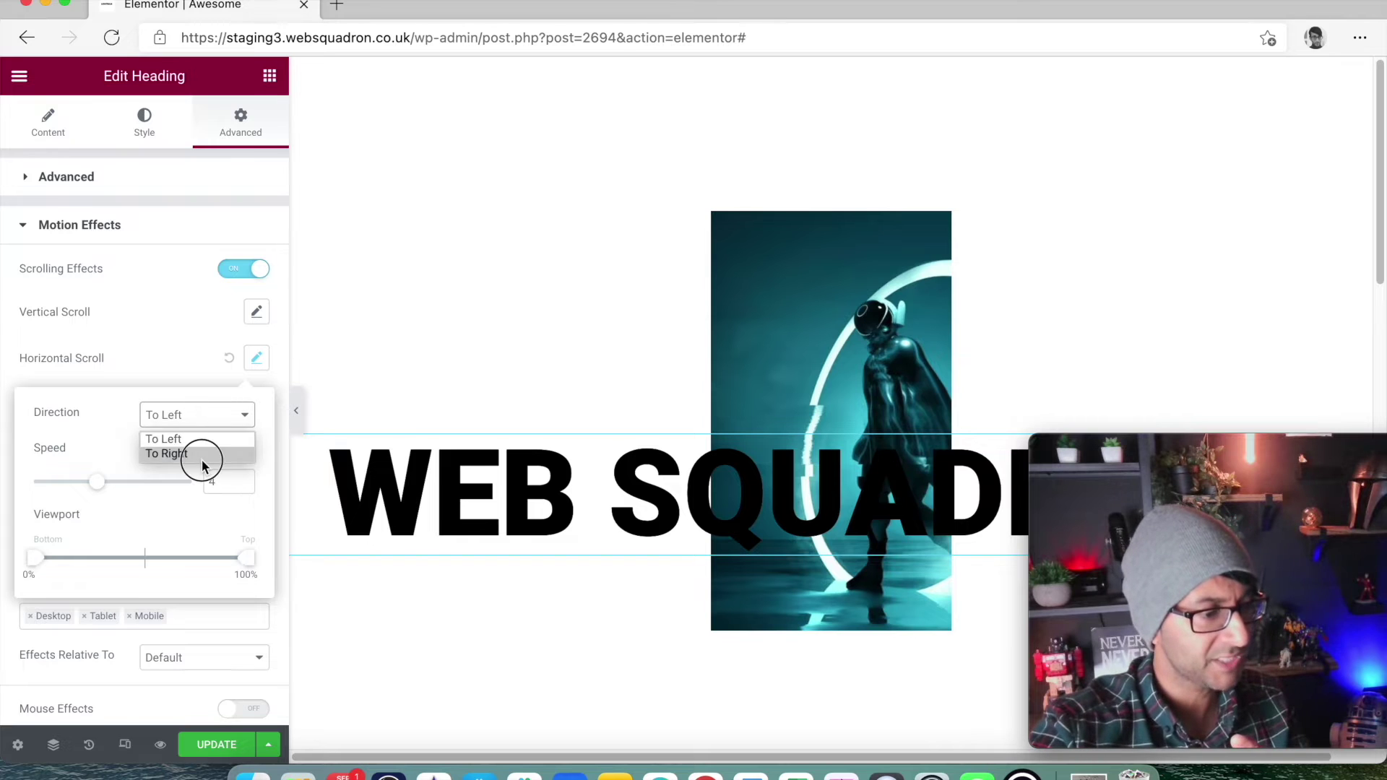
pyautogui.click(201, 458)
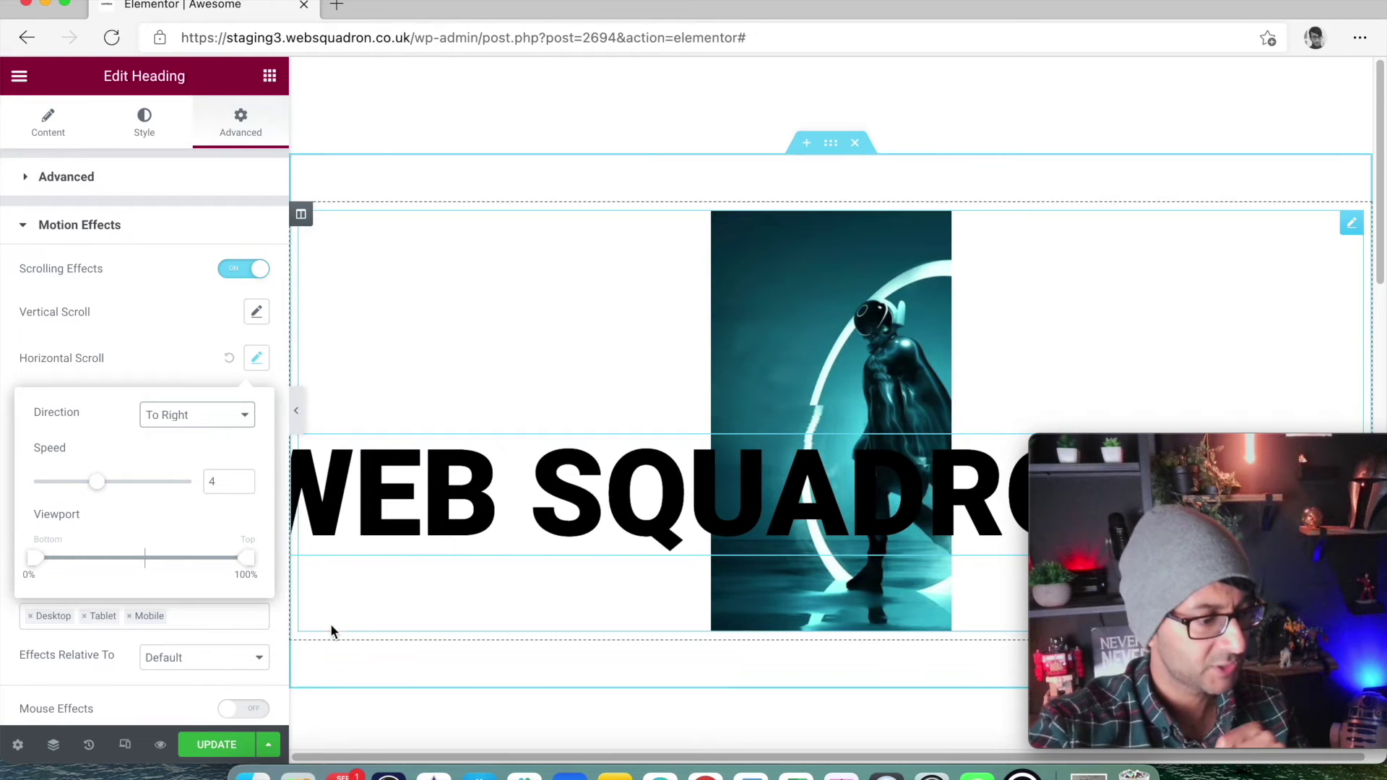
# Step: Update the page and preview the horizontal scroll effect with the panel hidden
pyautogui.click(217, 745)
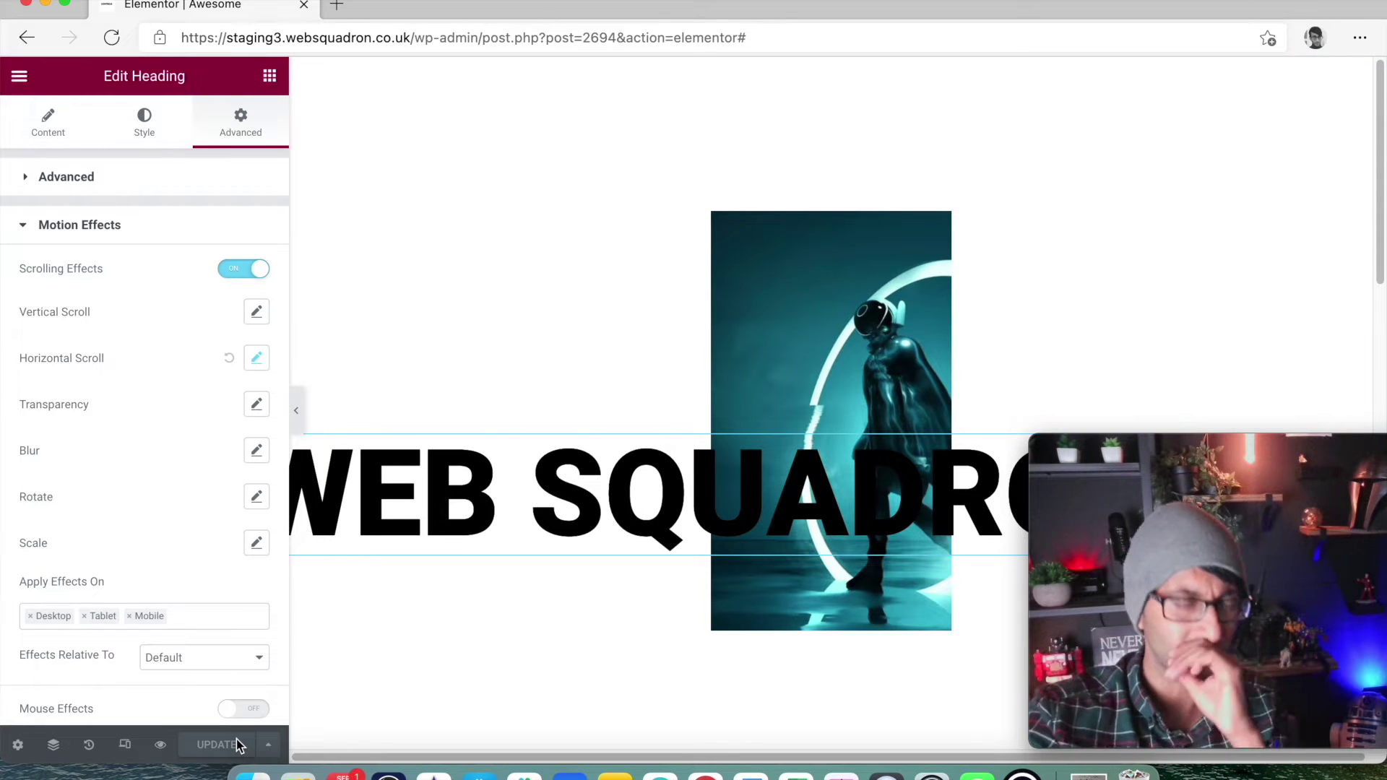
pyautogui.click(297, 409)
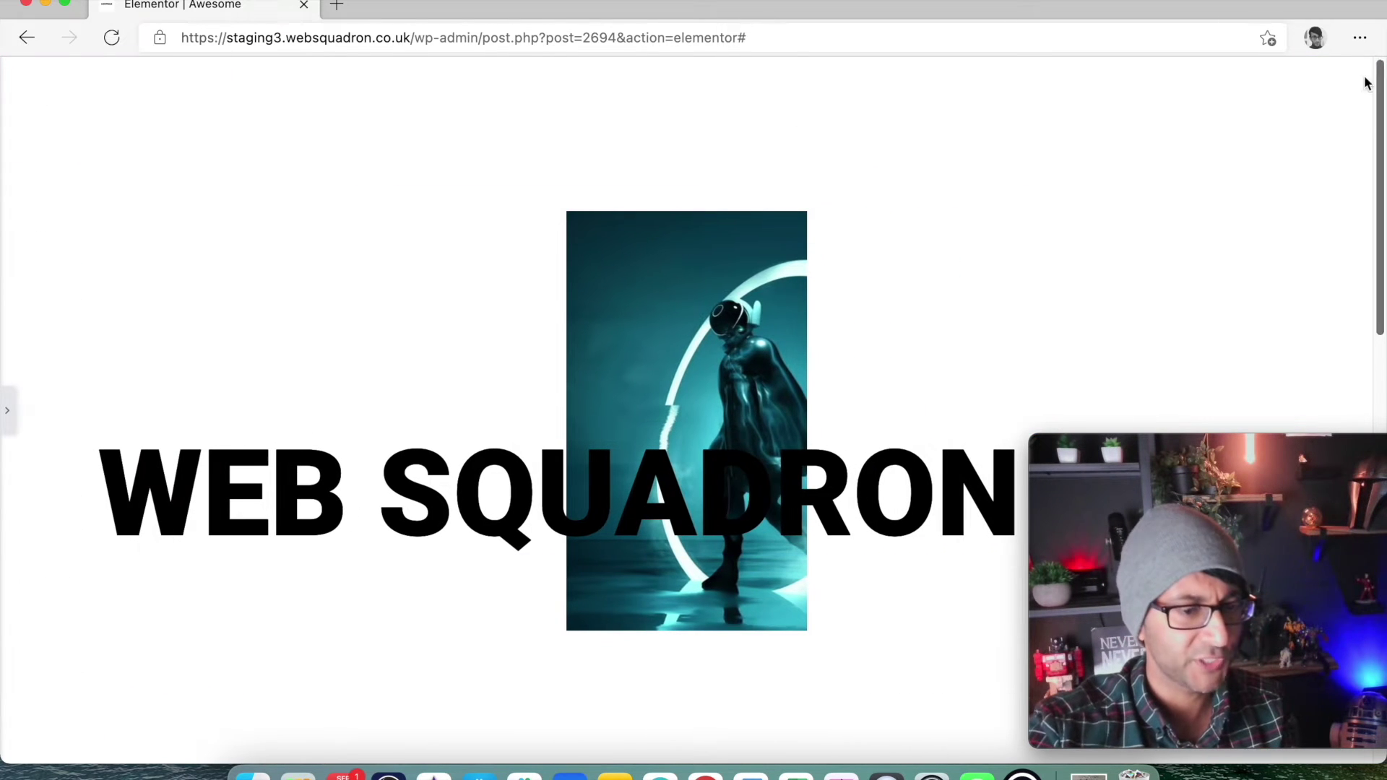
pyautogui.moveTo(1378, 88)
pyautogui.mouseDown()
pyautogui.moveTo(1375, 307)
pyautogui.moveTo(1375, 58)
pyautogui.moveTo(1376, 181)
pyautogui.moveTo(1377, 76)
pyautogui.mouseUp()
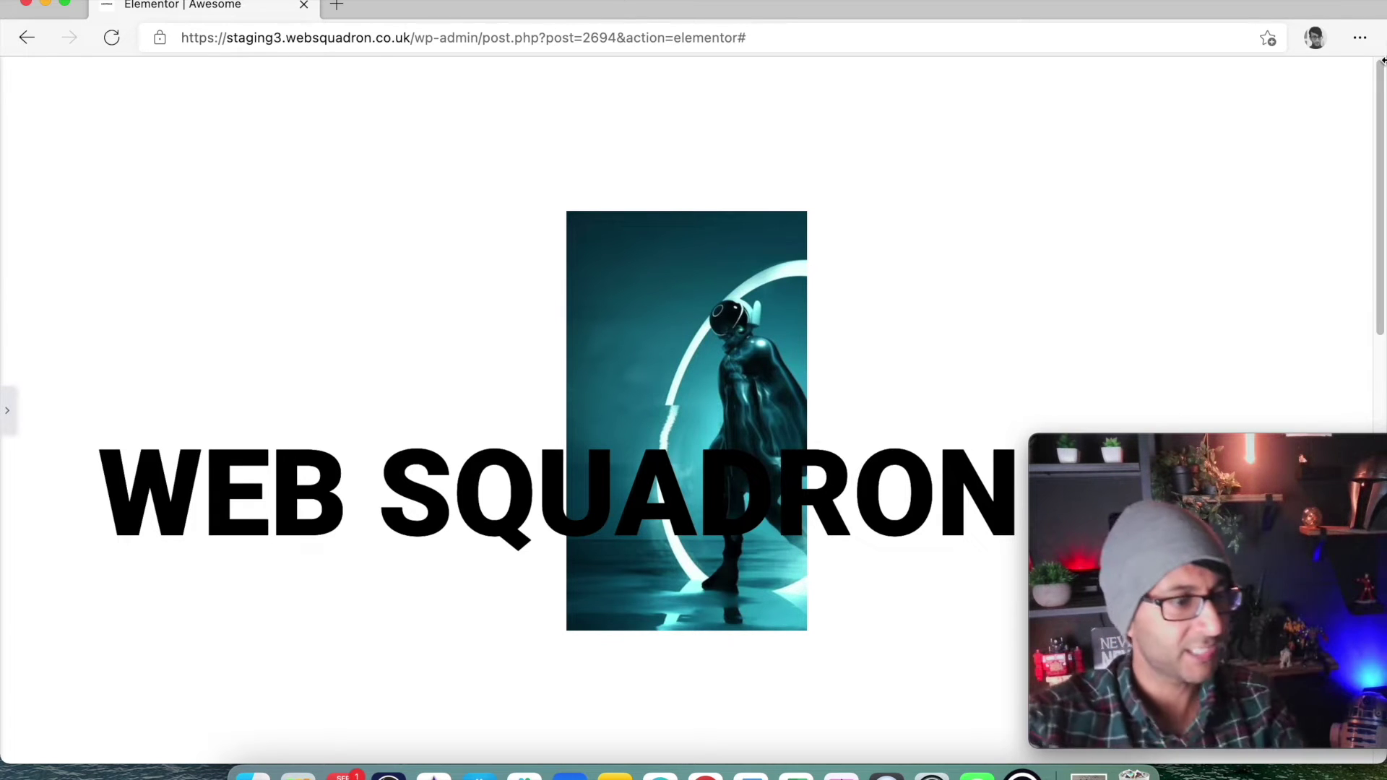
pyautogui.click(9, 411)
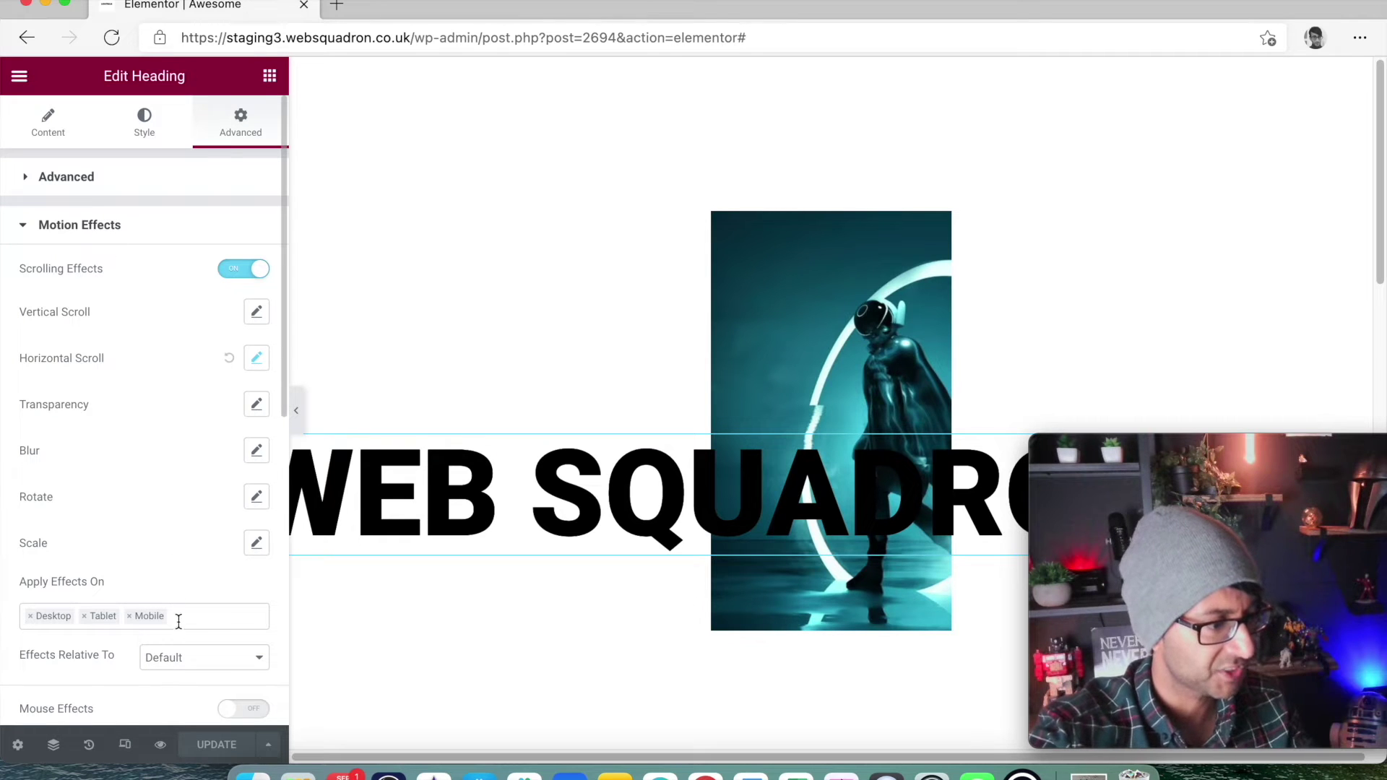
# Step: Set the heading's entrance animation to Fade In Left with Slow duration
pyautogui.scroll(-1, 167, 541)
pyautogui.scroll(-3, 173, 614)
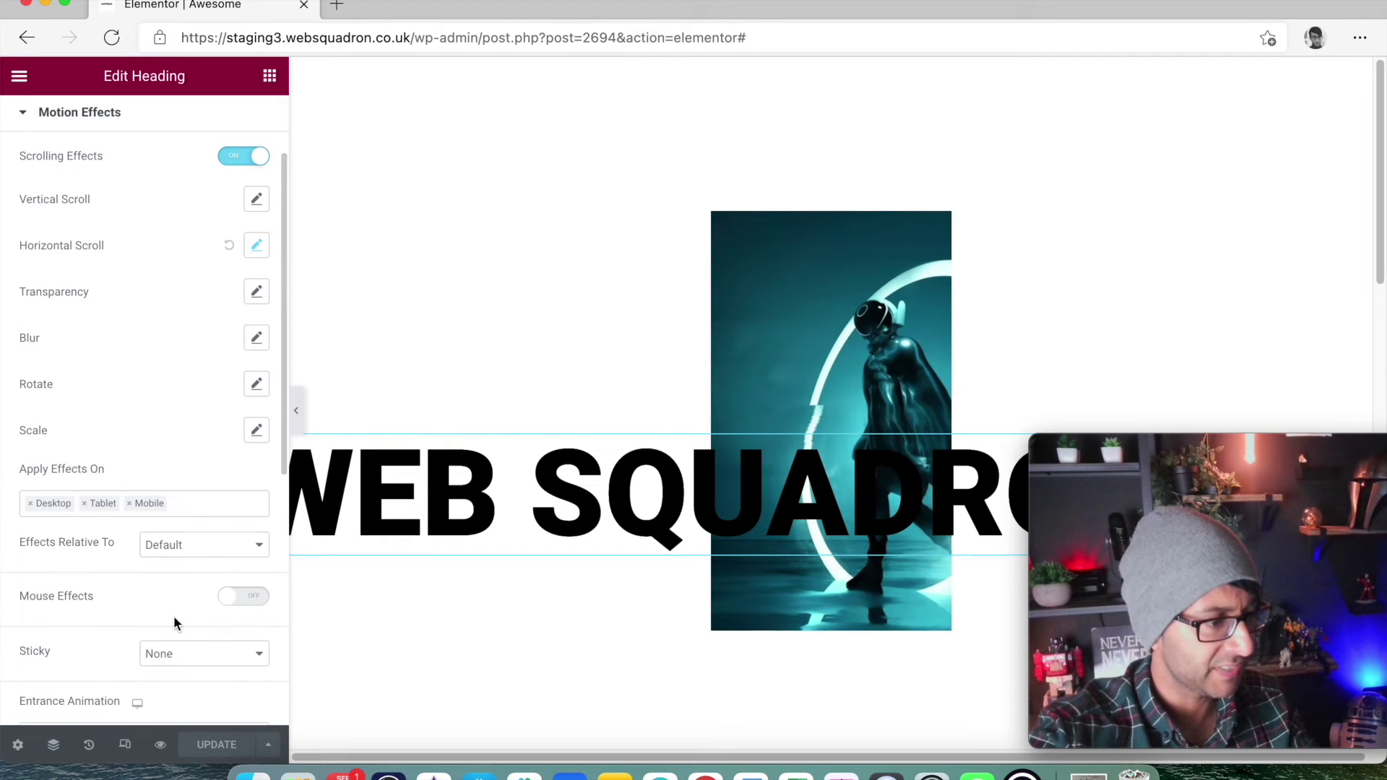
pyautogui.scroll(-3, 216, 599)
pyautogui.click(245, 481)
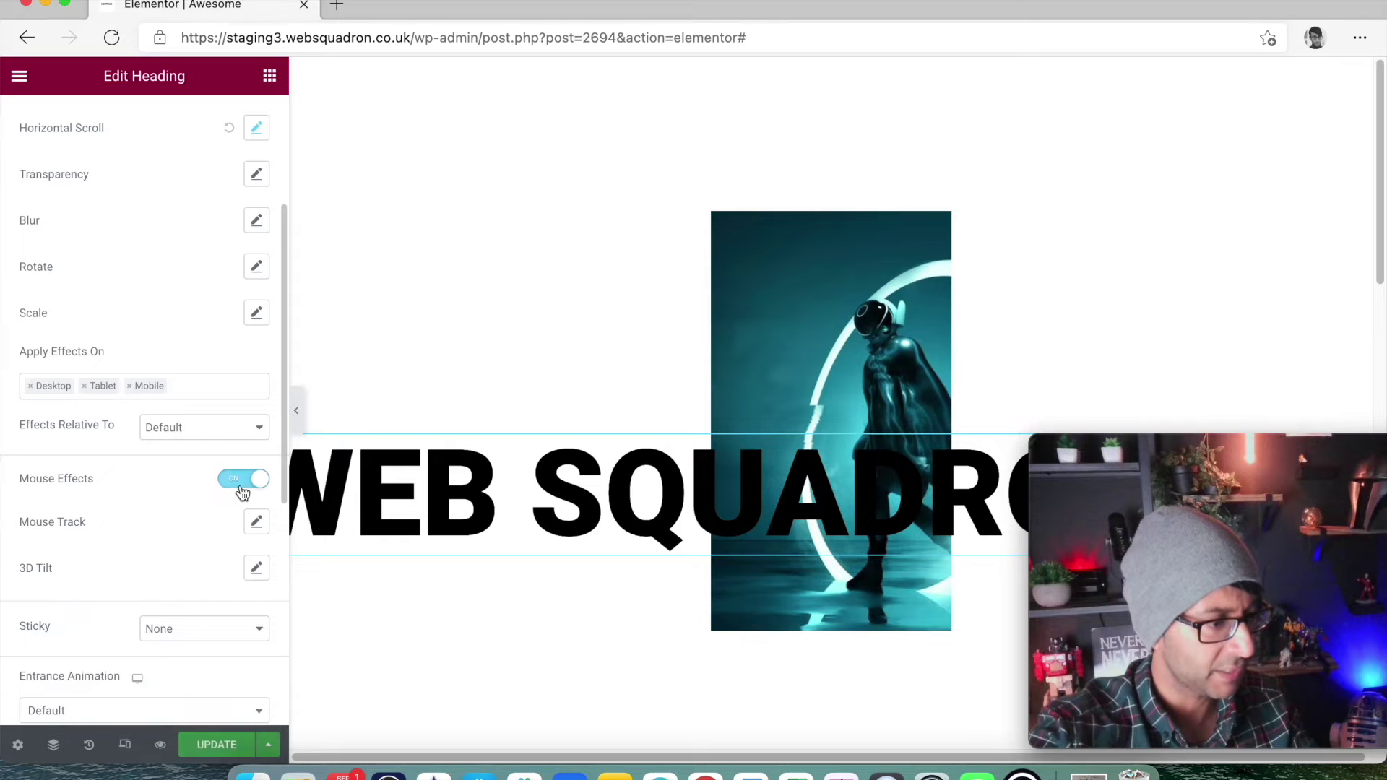
pyautogui.click(243, 480)
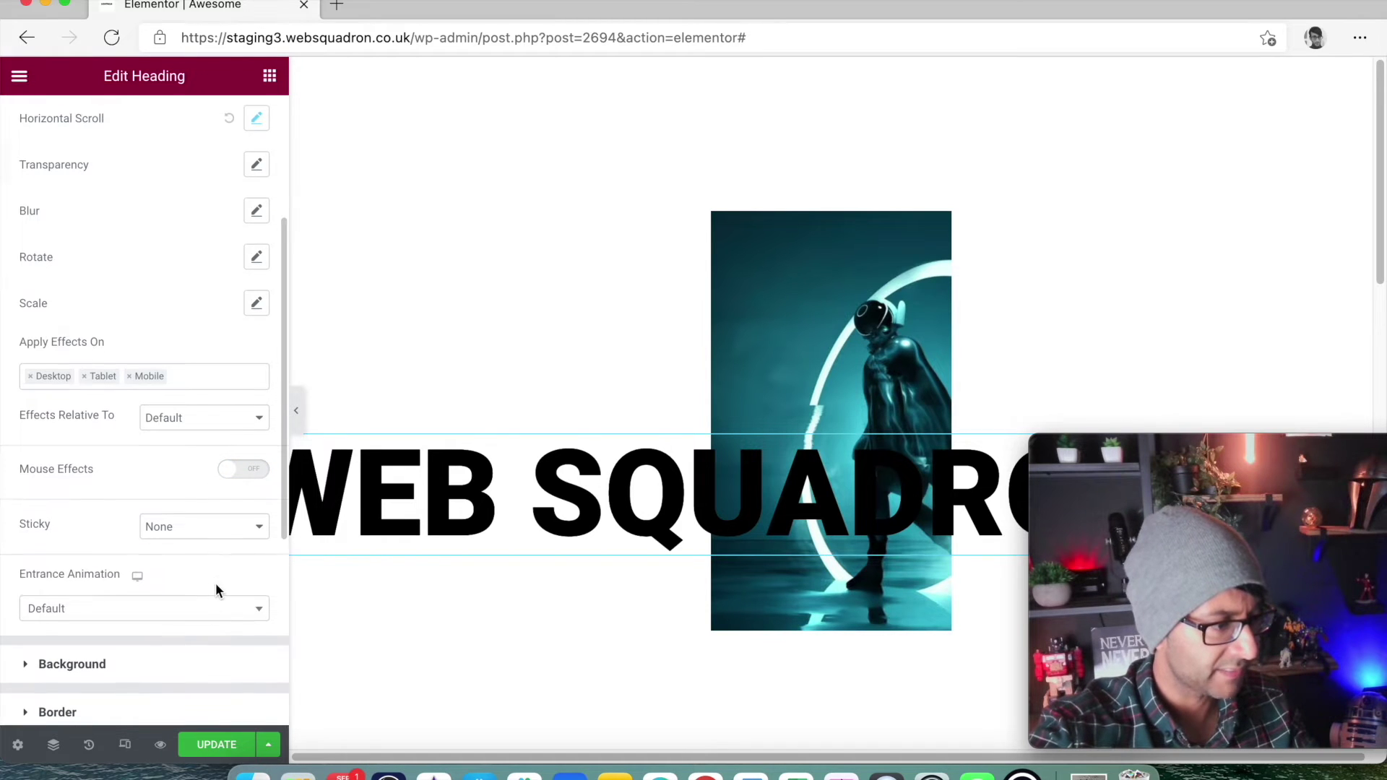
pyautogui.click(183, 610)
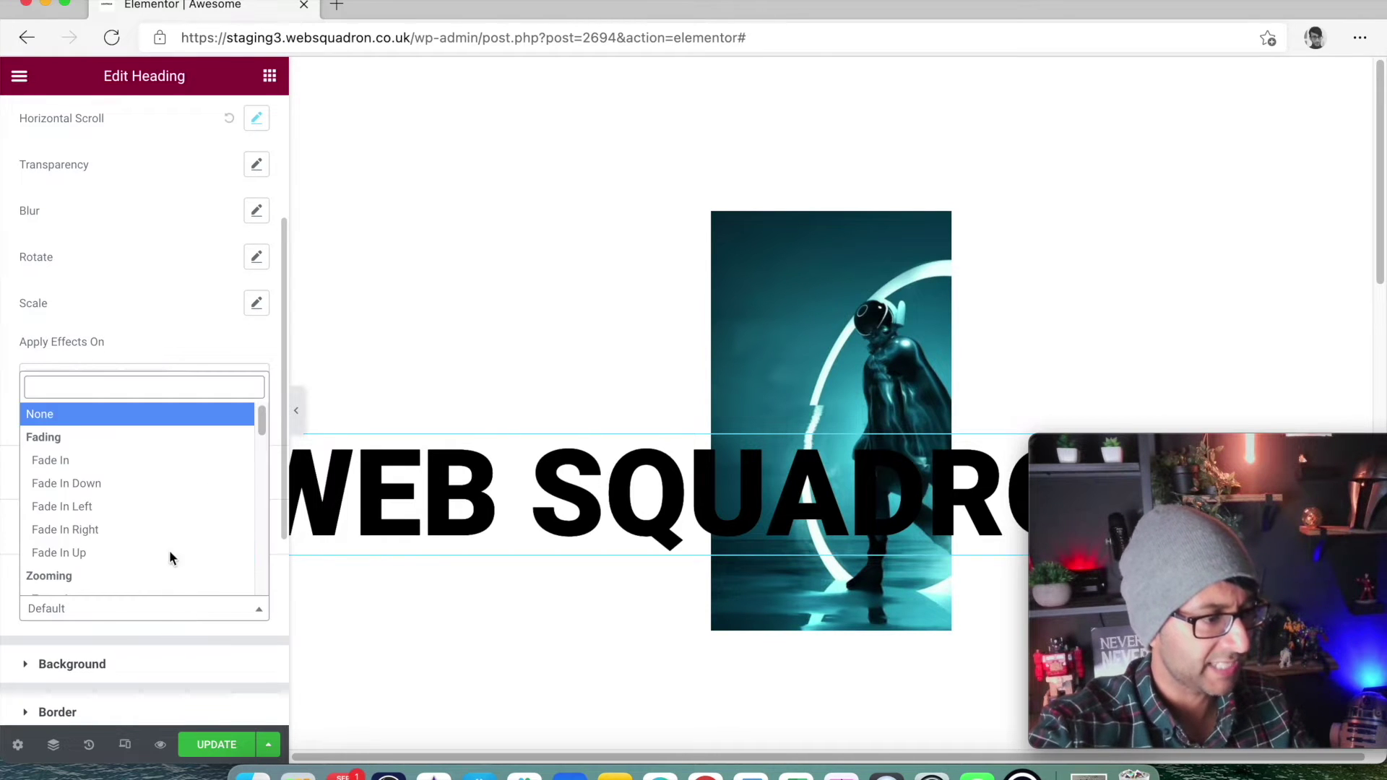
pyautogui.click(142, 510)
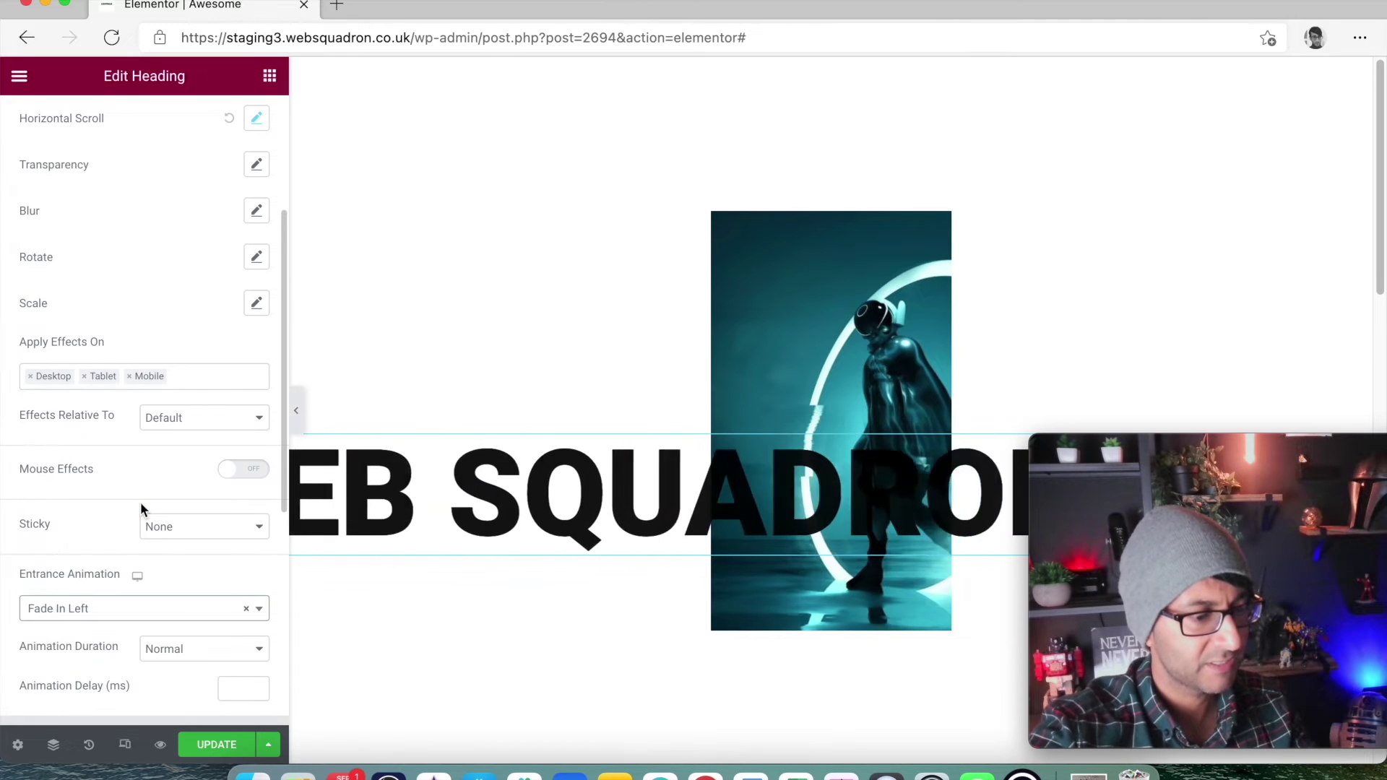
pyautogui.click(197, 661)
pyautogui.click(191, 666)
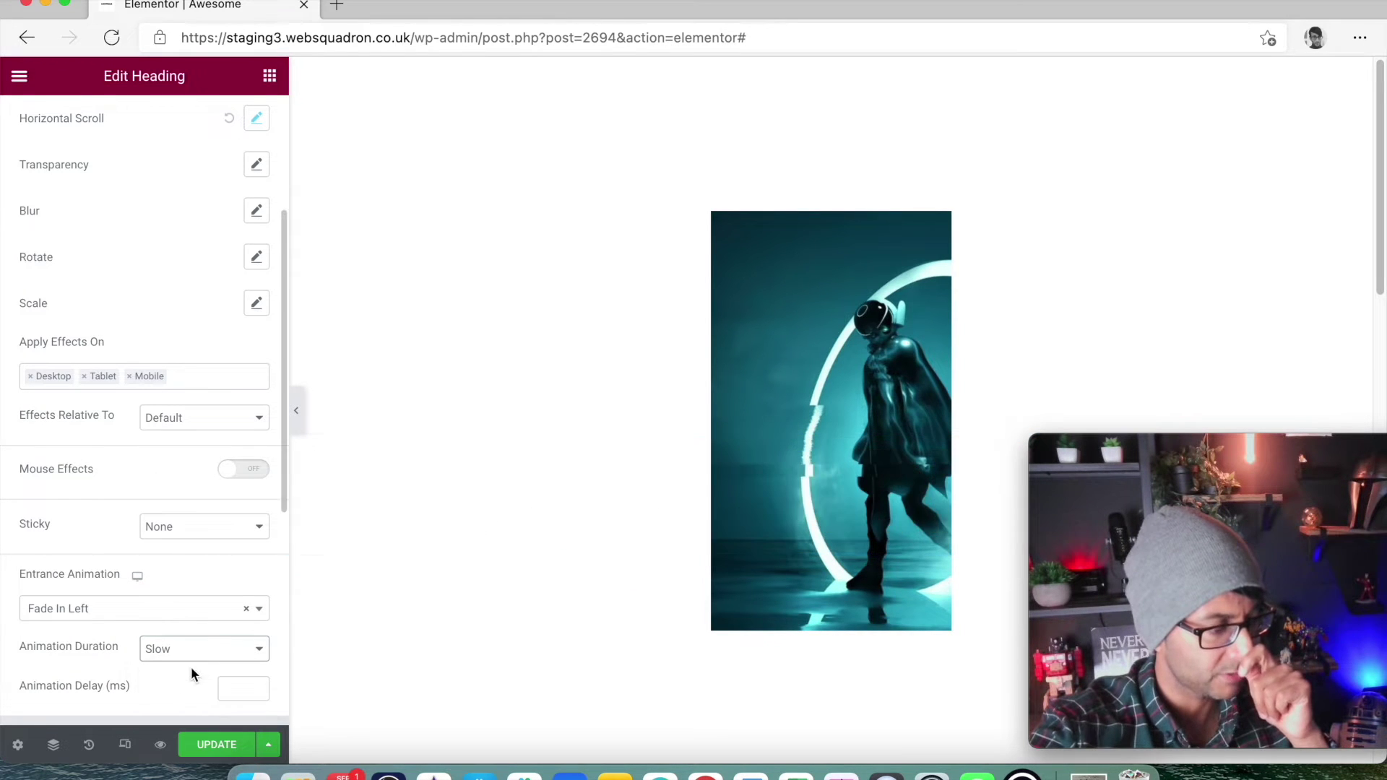
# Step: Update the page and preview the animation with the panel hidden
pyautogui.click(225, 746)
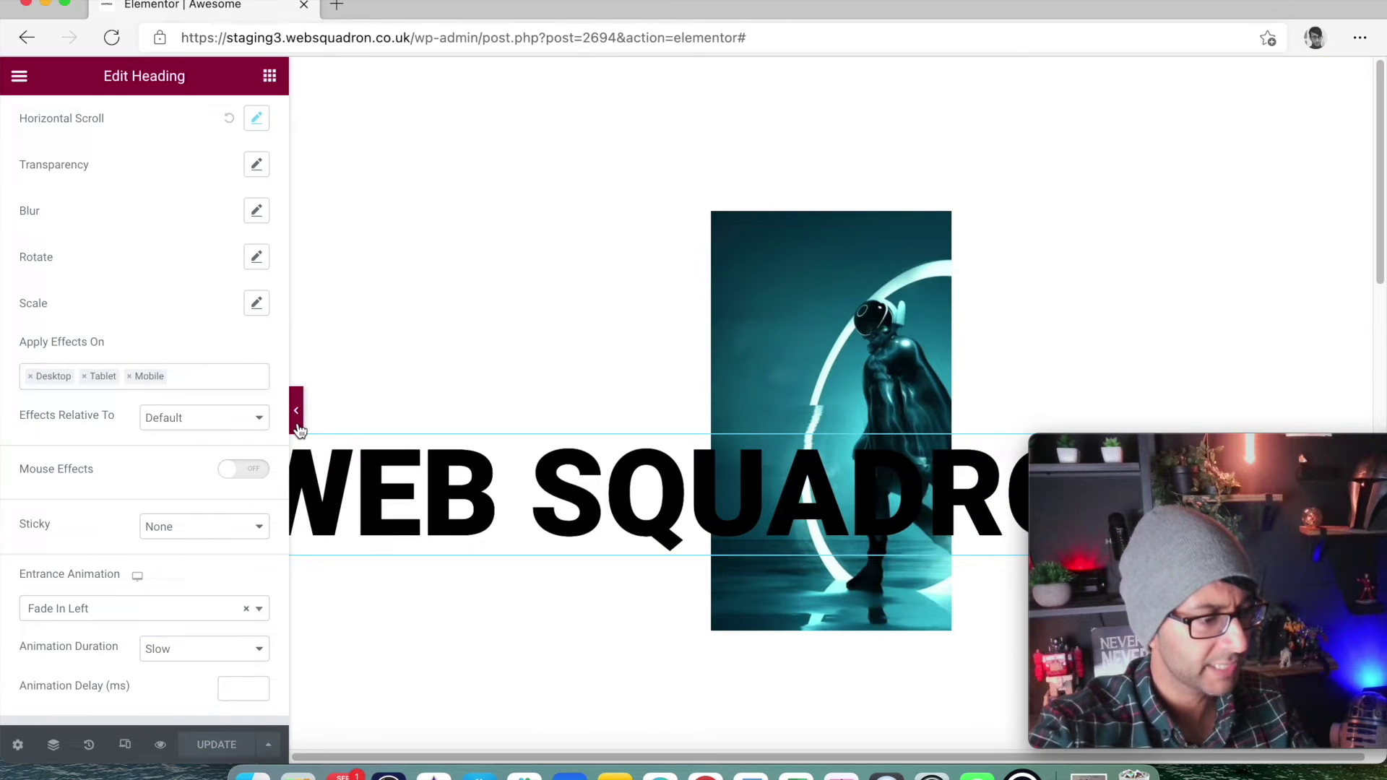
pyautogui.click(296, 419)
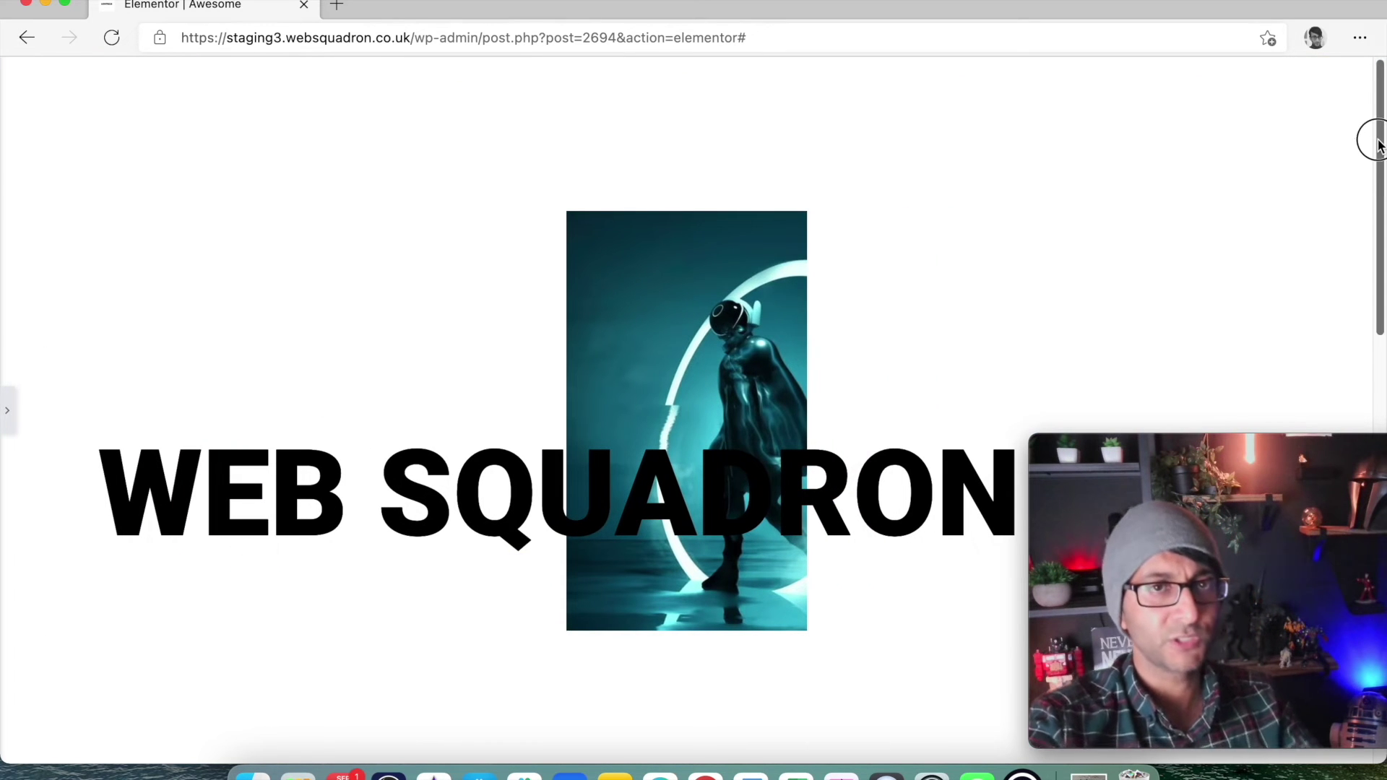
pyautogui.moveTo(1377, 143)
pyautogui.mouseDown()
pyautogui.moveTo(1372, 313)
pyautogui.moveTo(1378, 135)
pyautogui.mouseUp()
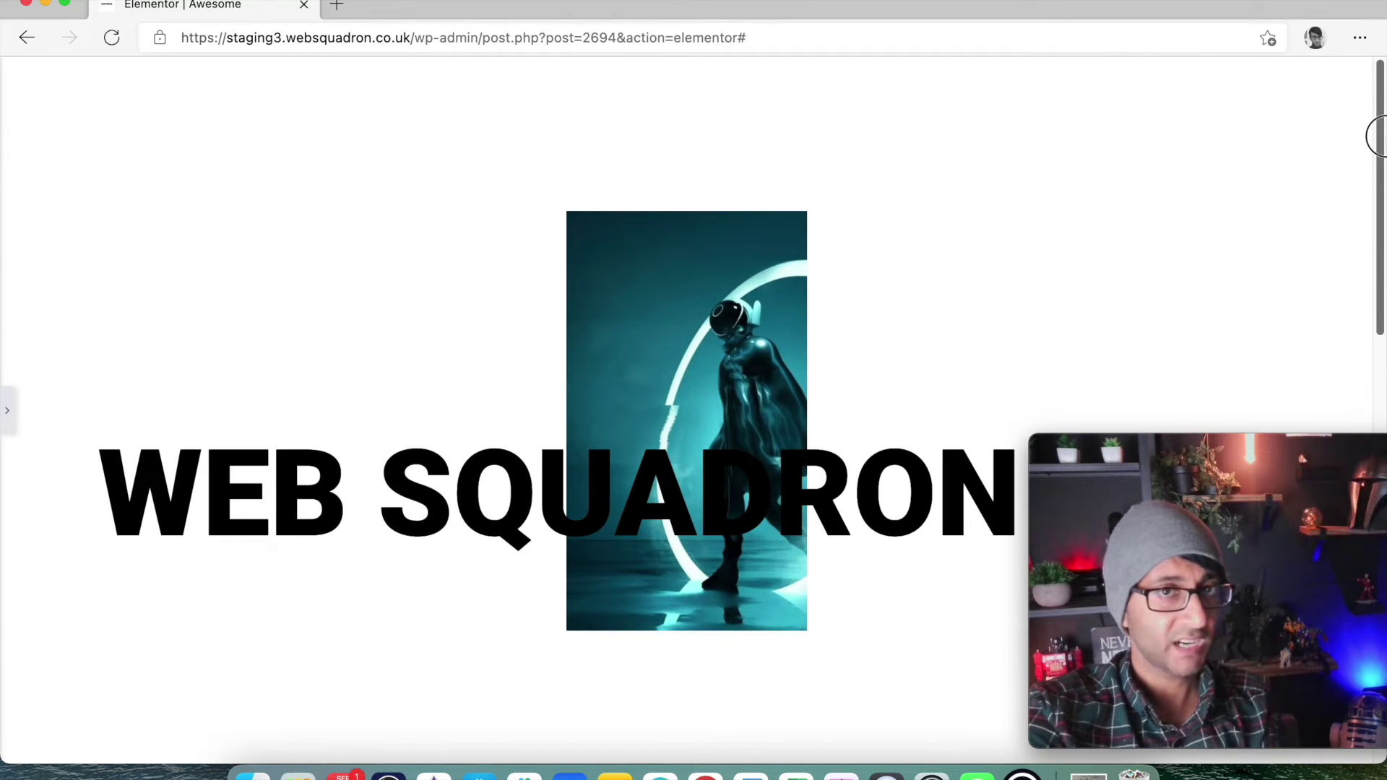
pyautogui.click(7, 411)
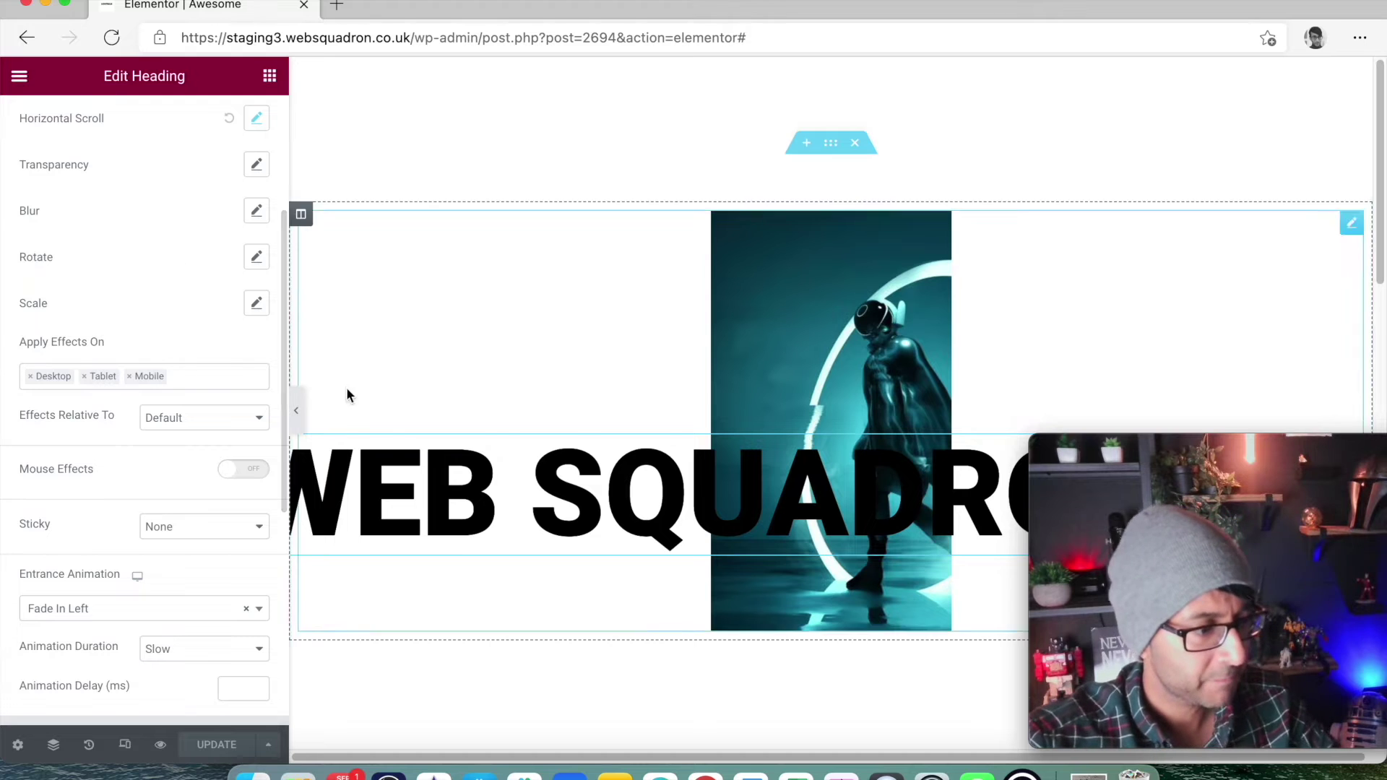
# Step: Duplicate the WEB SQUADRON heading from the Navigator and save the page
pyautogui.click(266, 88)
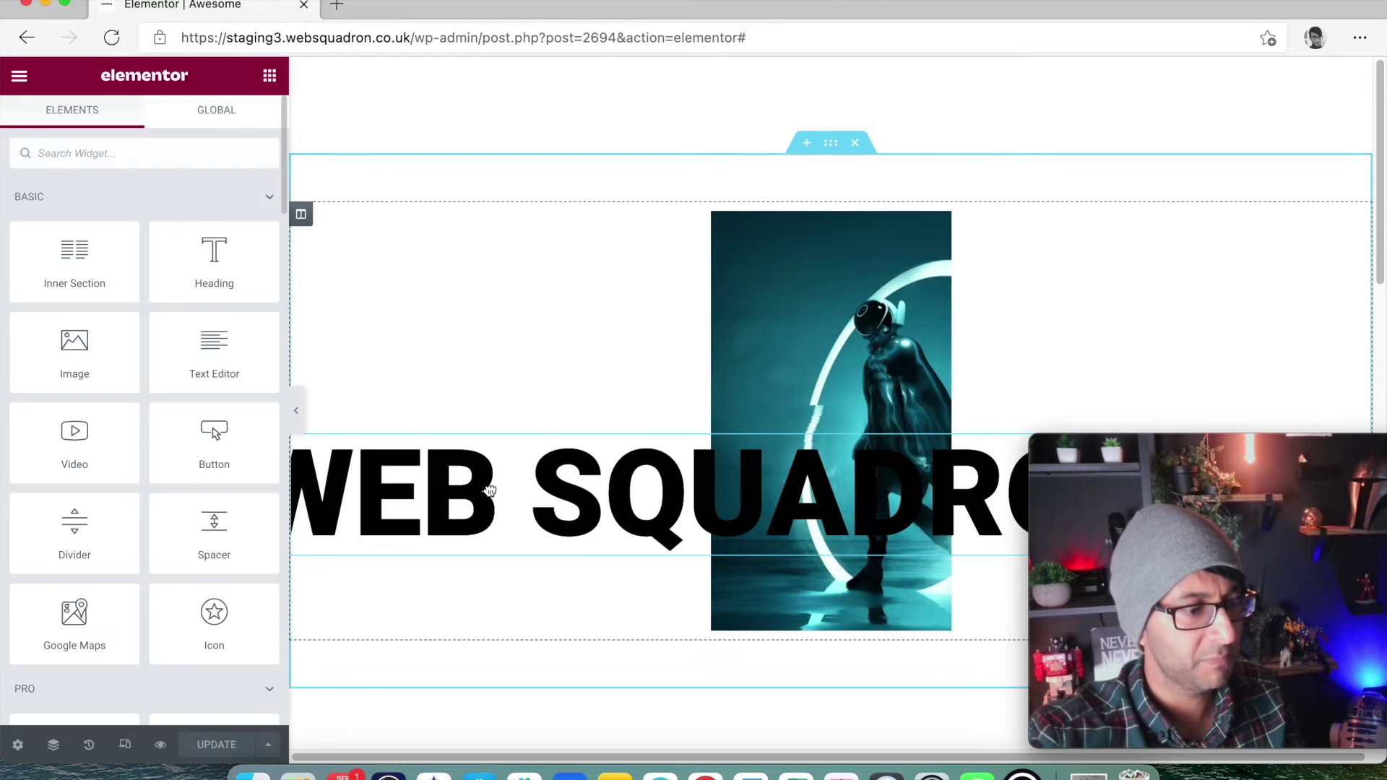
pyautogui.click(404, 499)
pyautogui.click(55, 746)
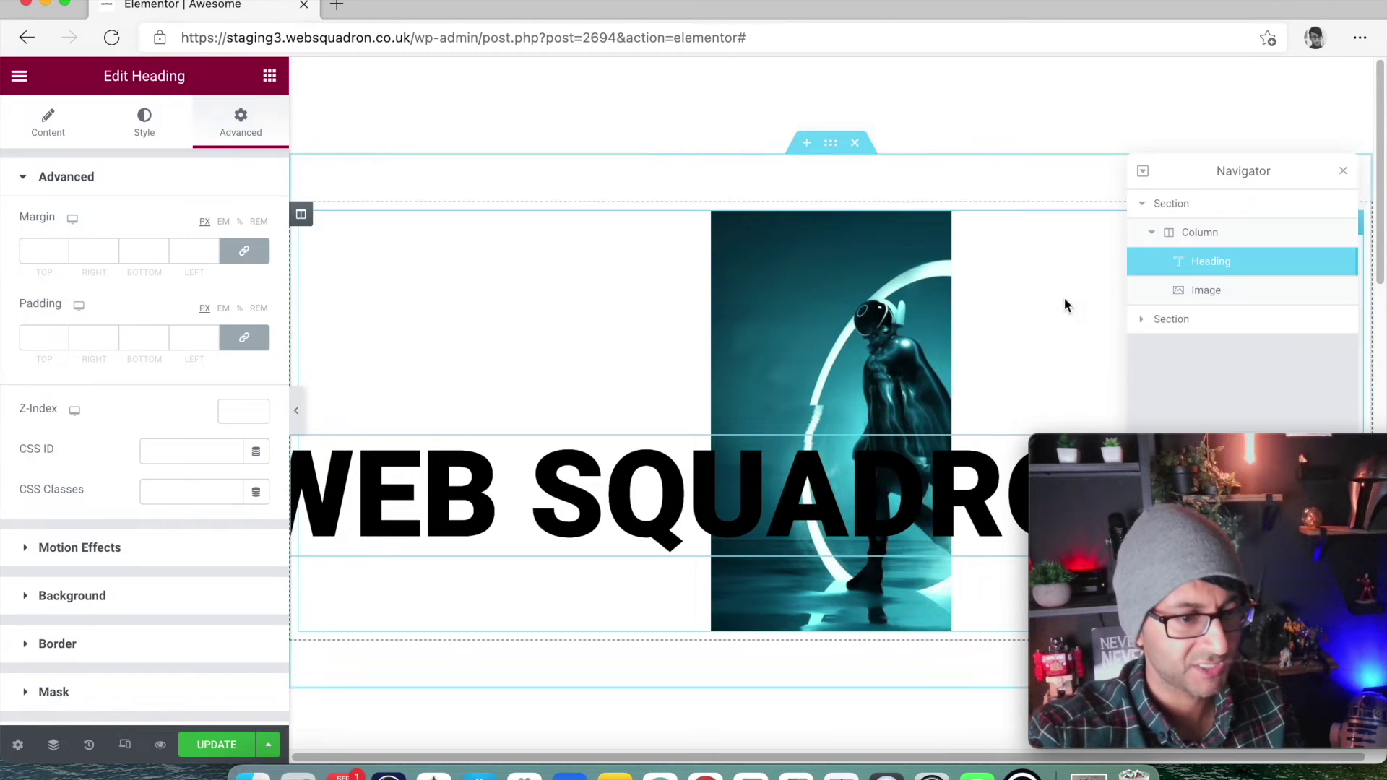
pyautogui.rightClick(1216, 270)
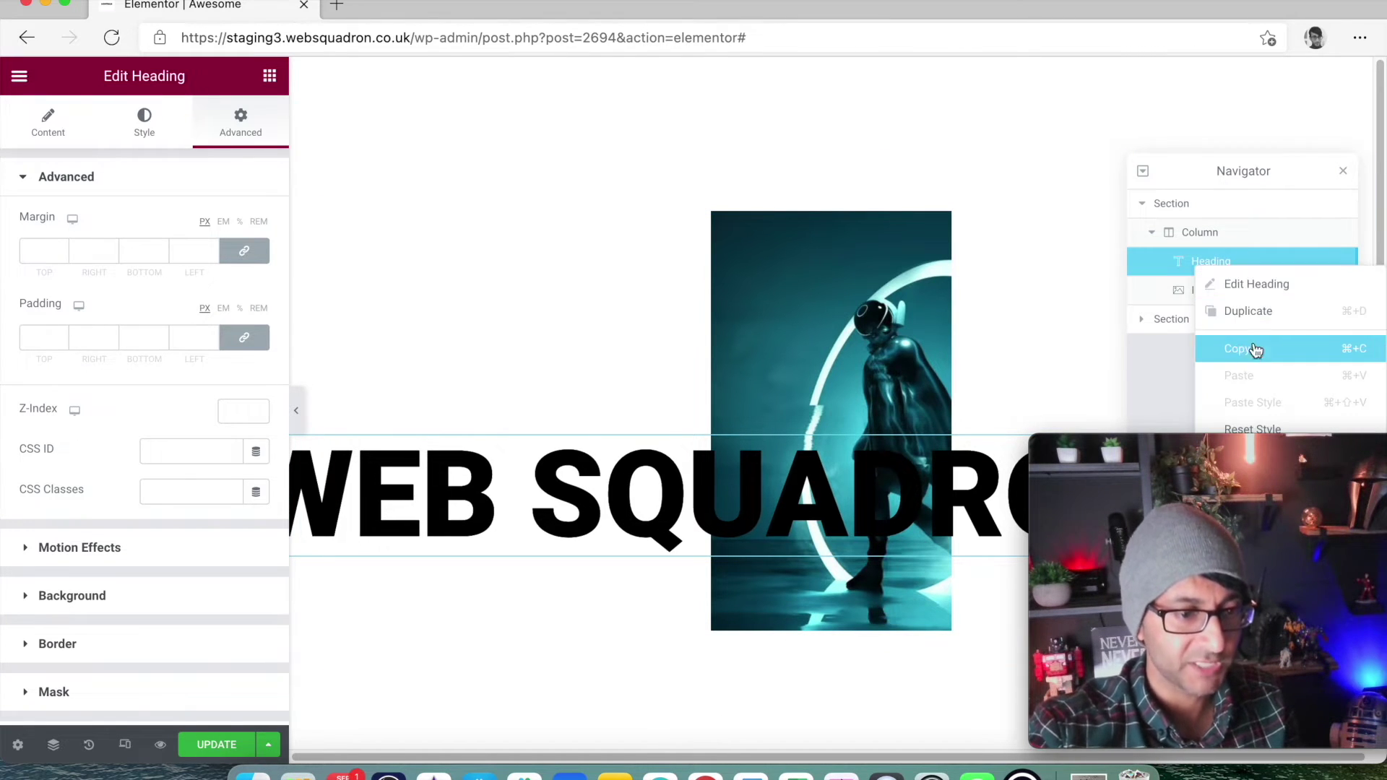
pyautogui.click(1264, 310)
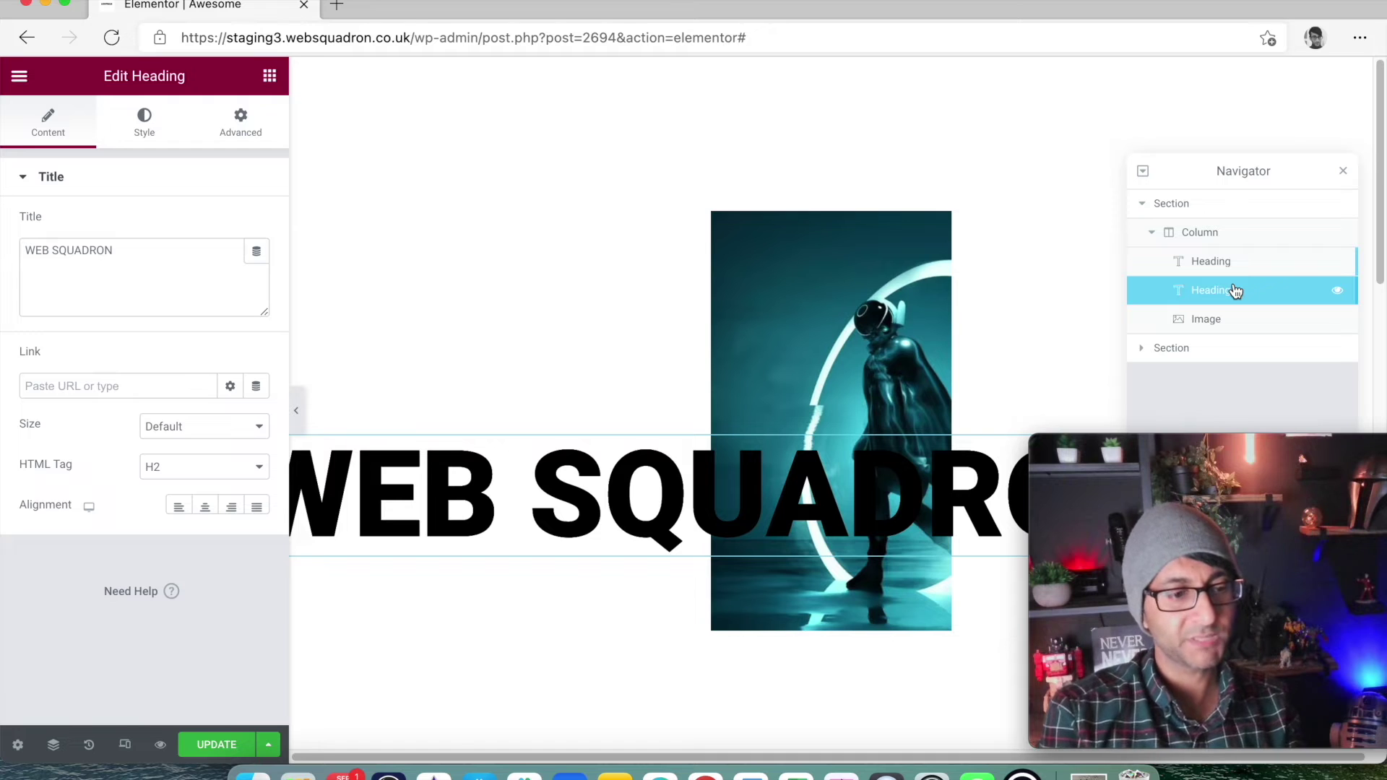
pyautogui.click(217, 751)
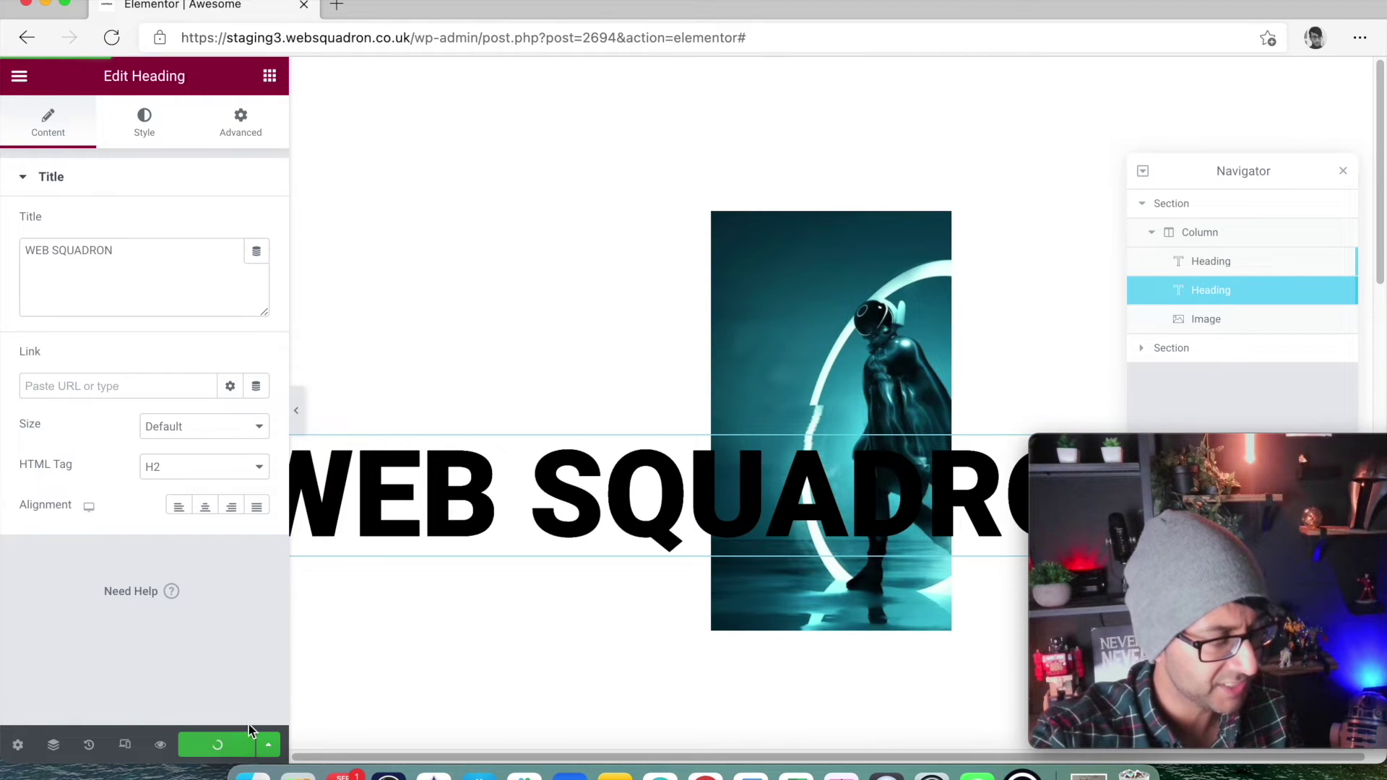
# Step: Preview the saved page in a new tab, then close the preview to return to Elementor
pyautogui.click(160, 745)
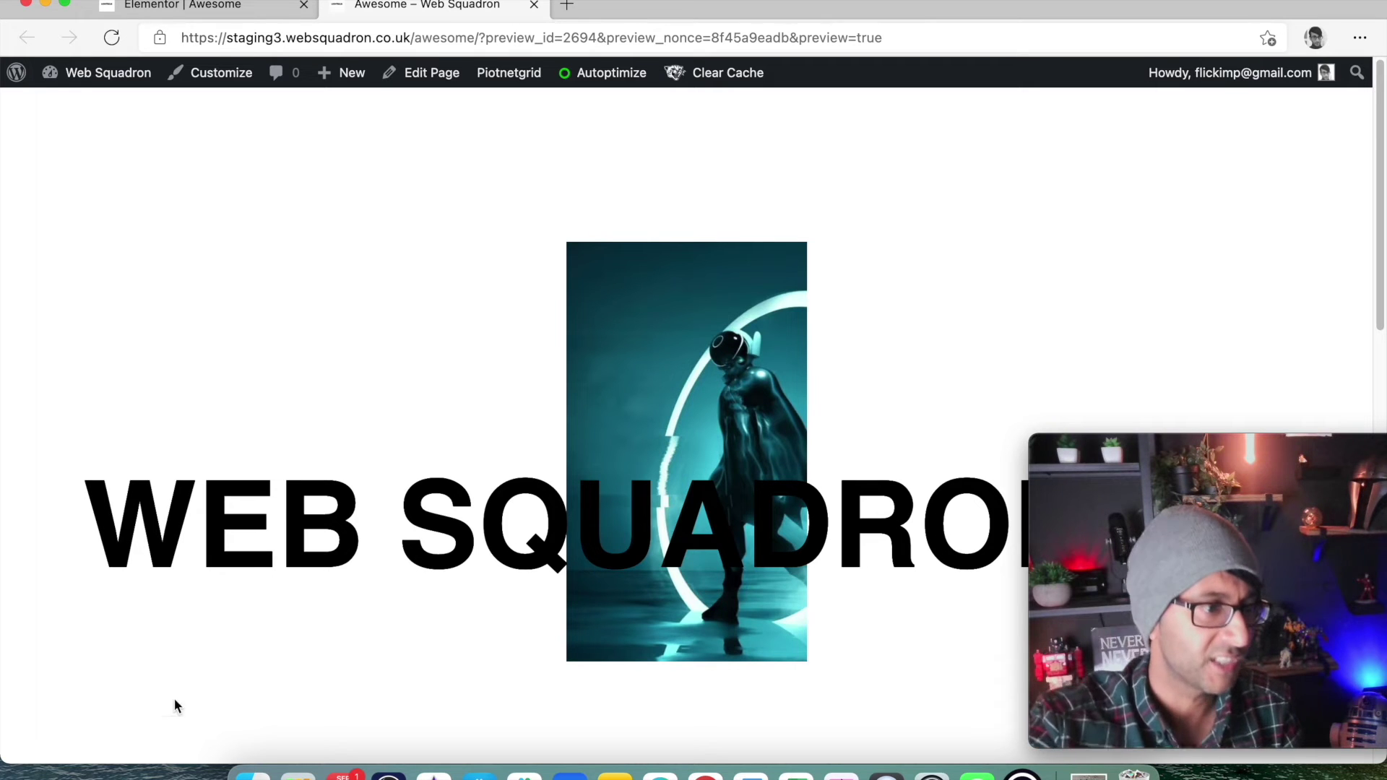
pyautogui.click(533, 5)
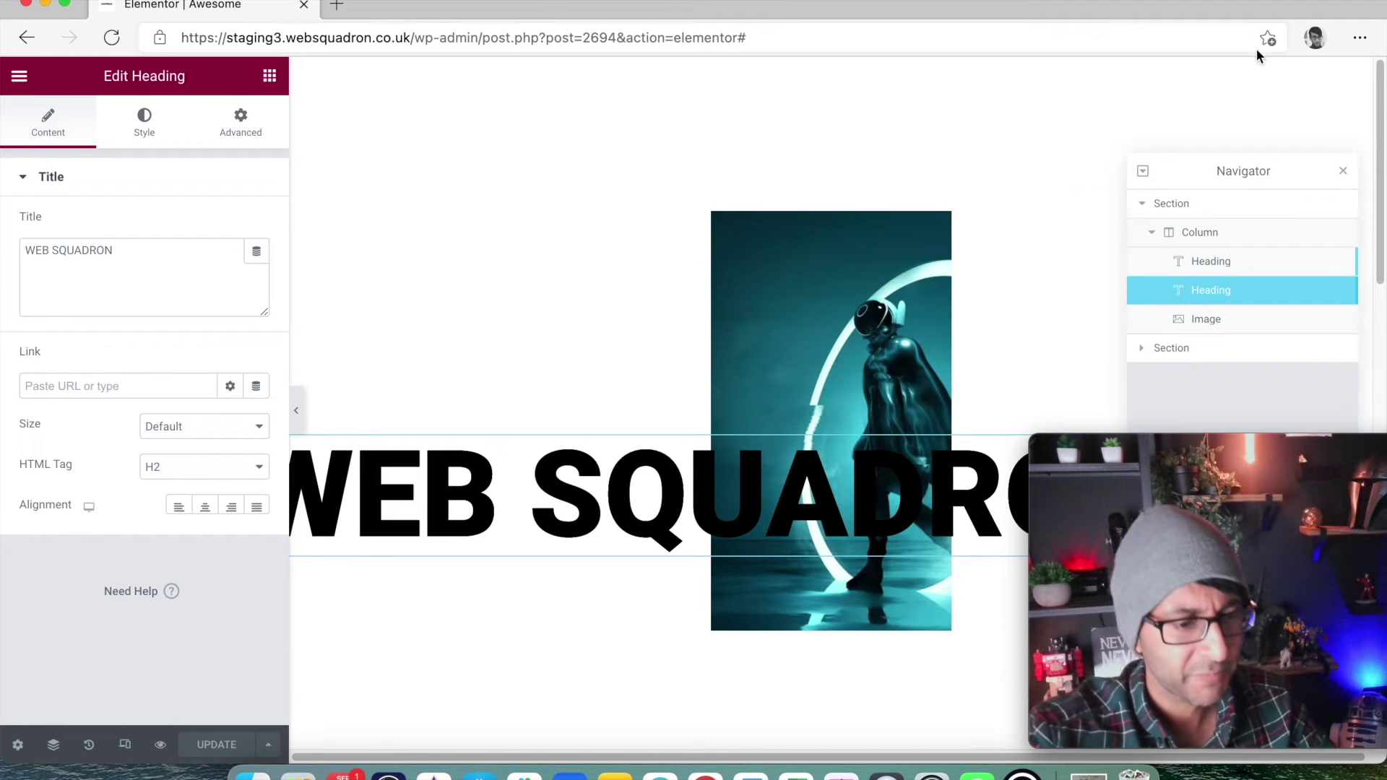
# Step: Rename the duplicate heading 'Outline Header' and set its Advanced Z-Index to 10
pyautogui.doubleClick(1215, 296)
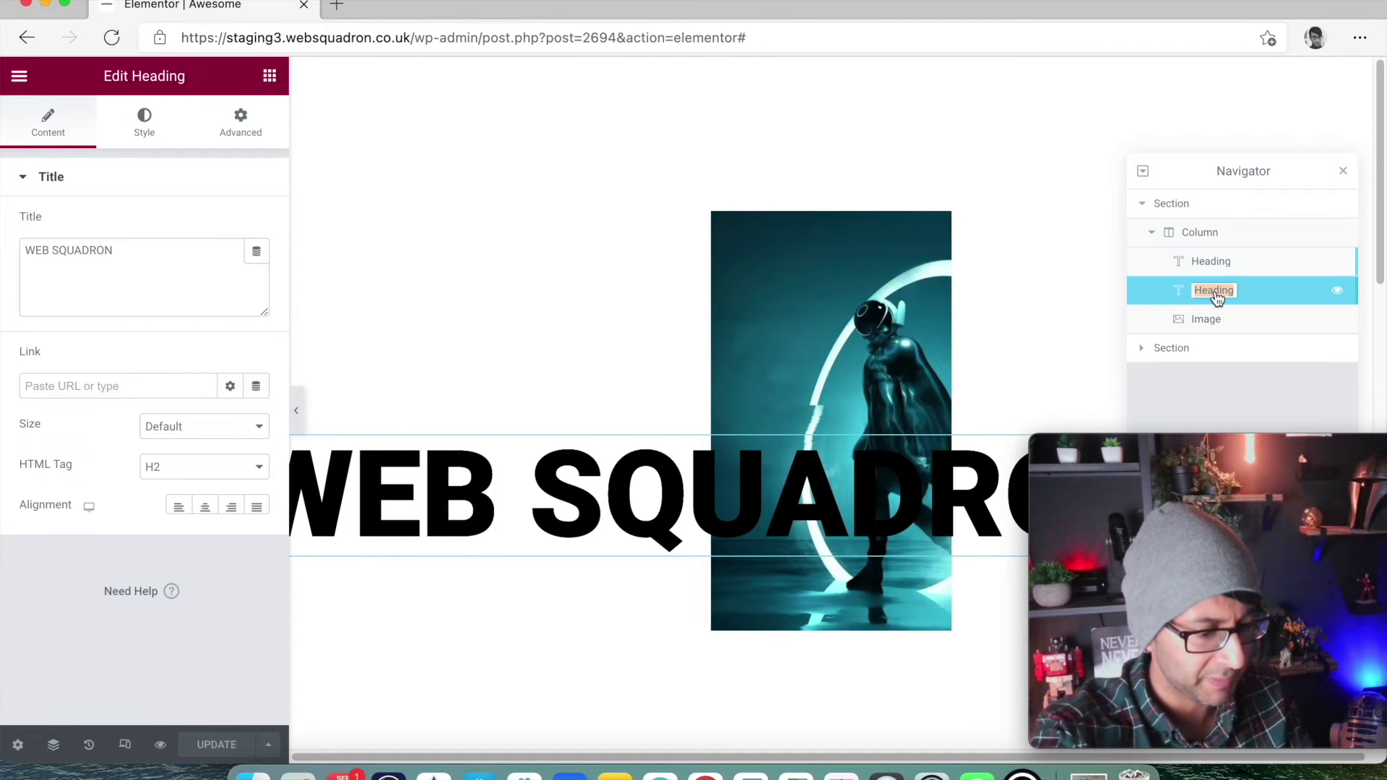
pyautogui.write('Outline')
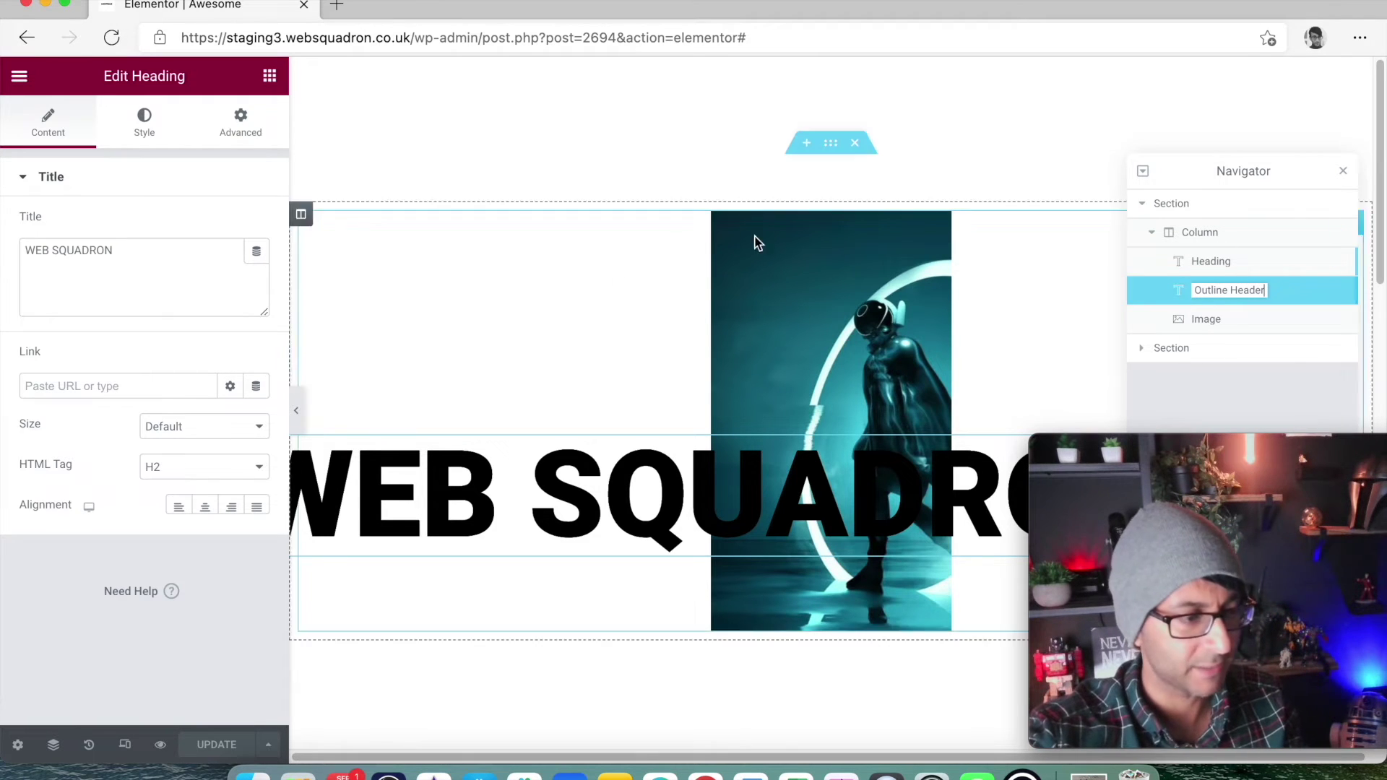
pyautogui.click(241, 124)
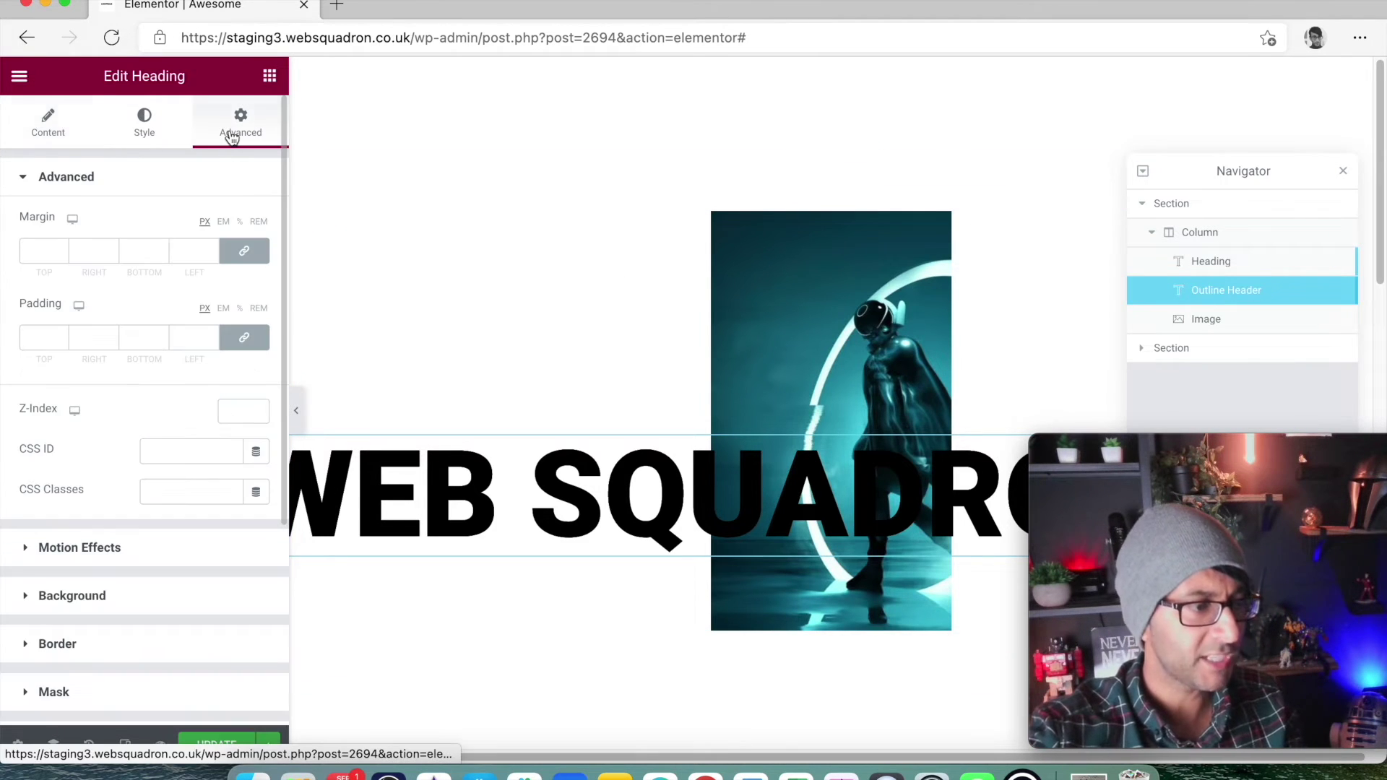
pyautogui.click(239, 409)
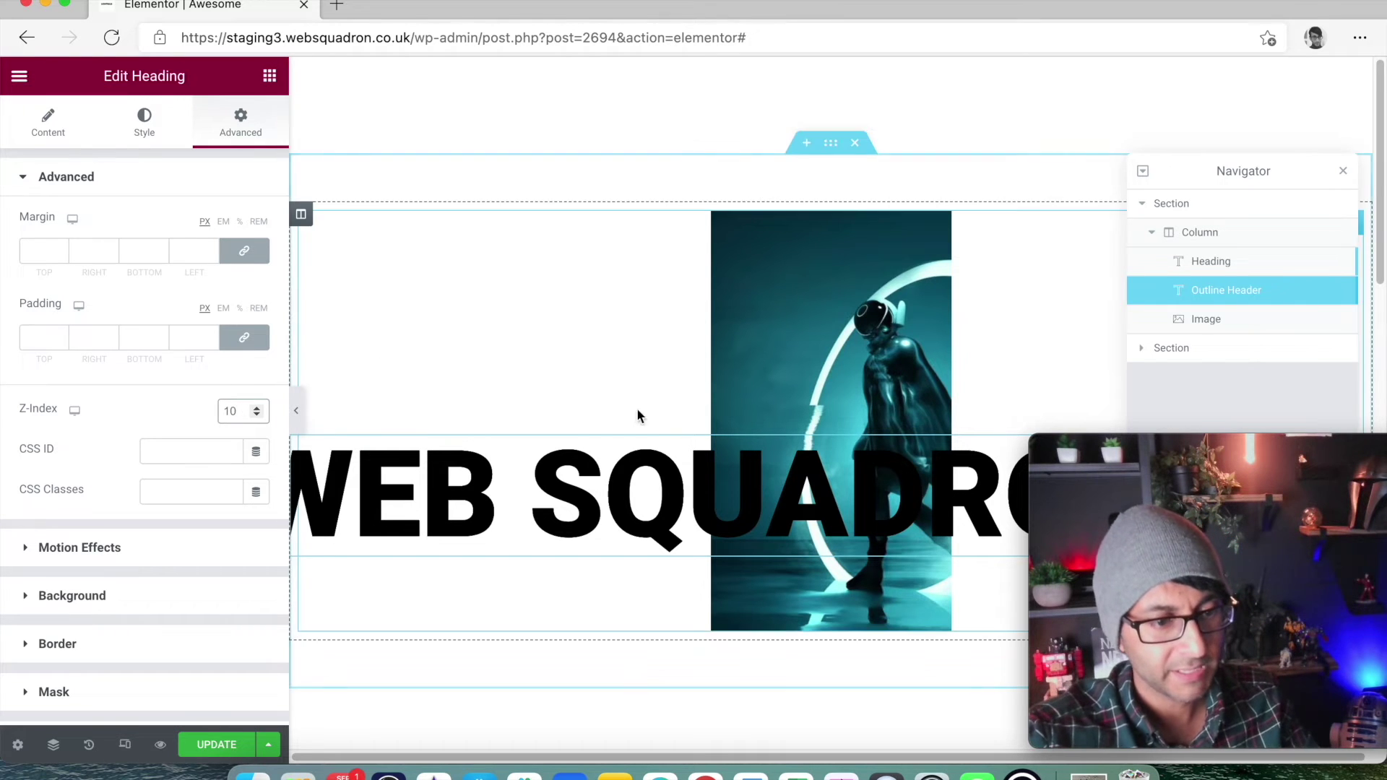
pyautogui.click(1218, 325)
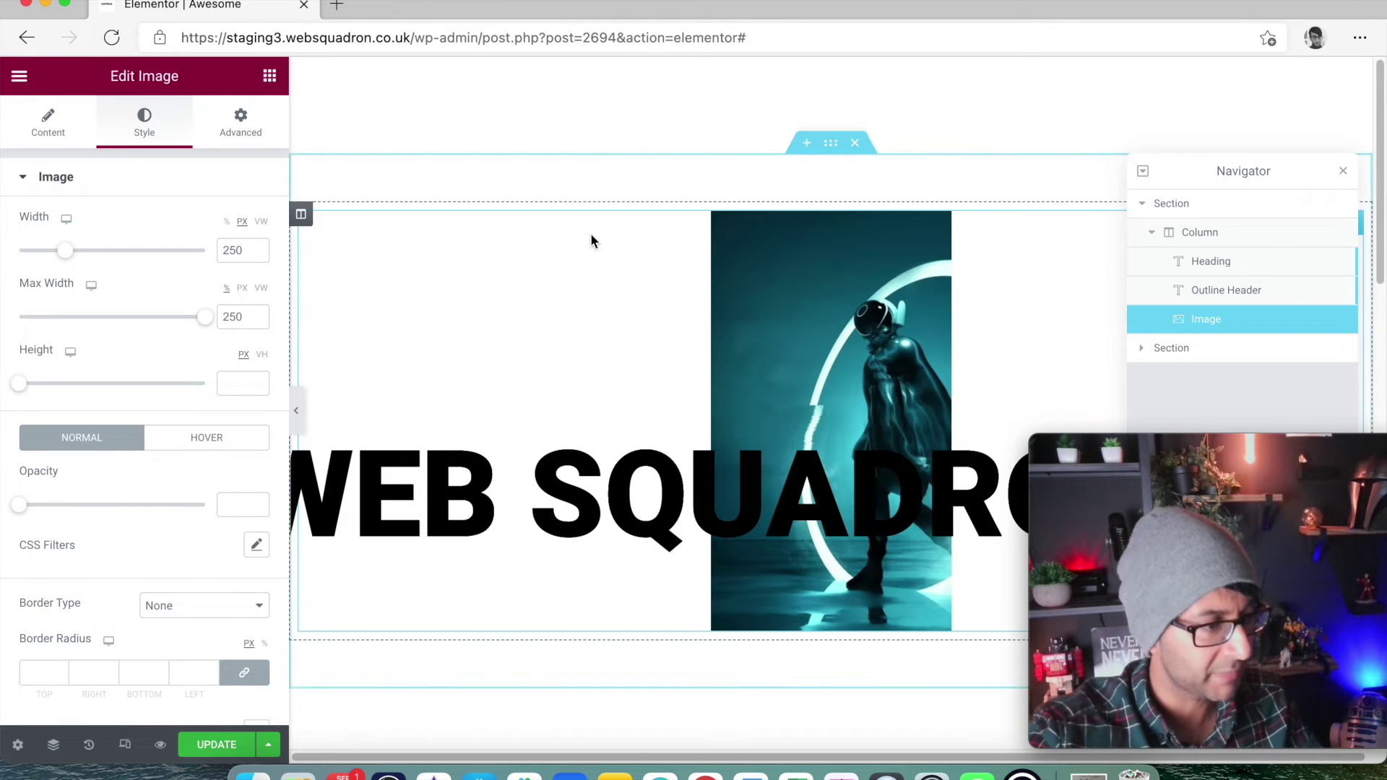
pyautogui.click(240, 123)
pyautogui.click(244, 411)
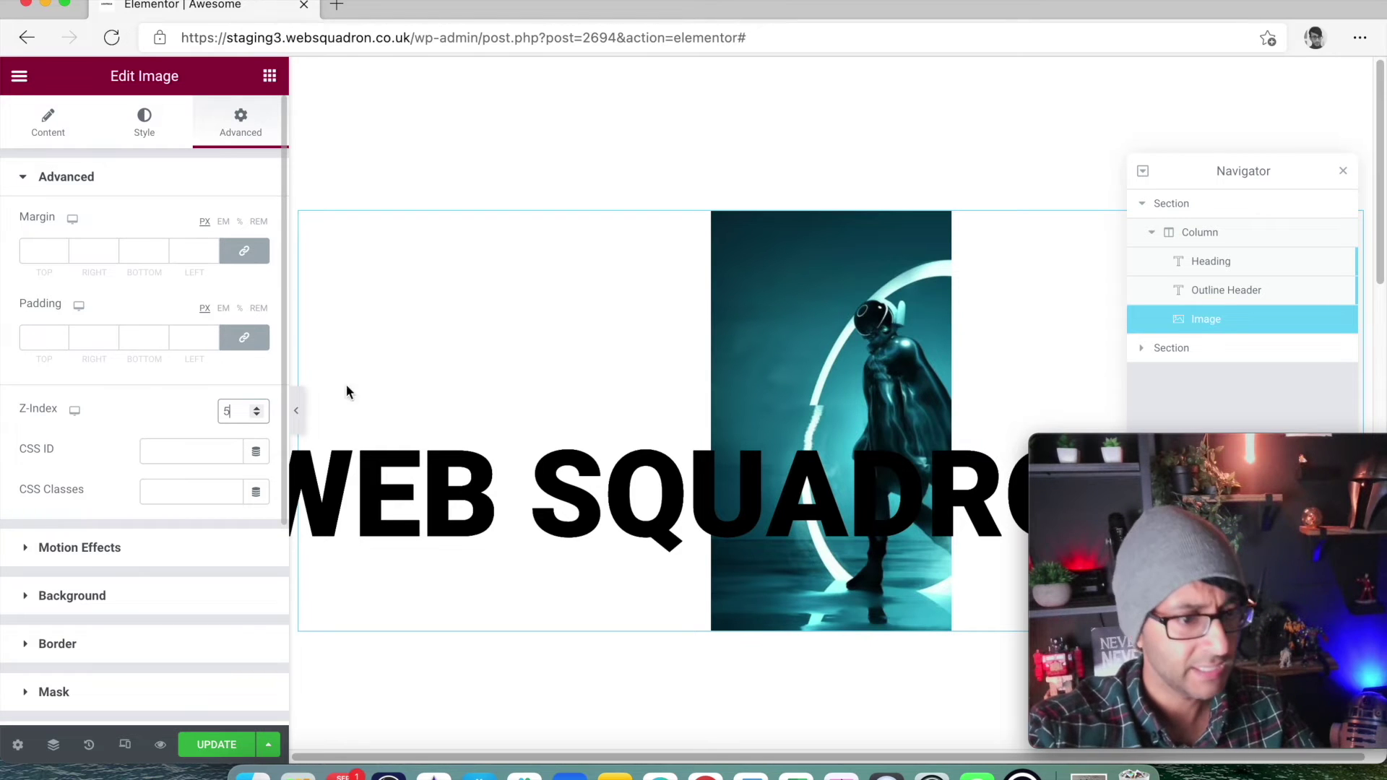
pyautogui.click(1261, 267)
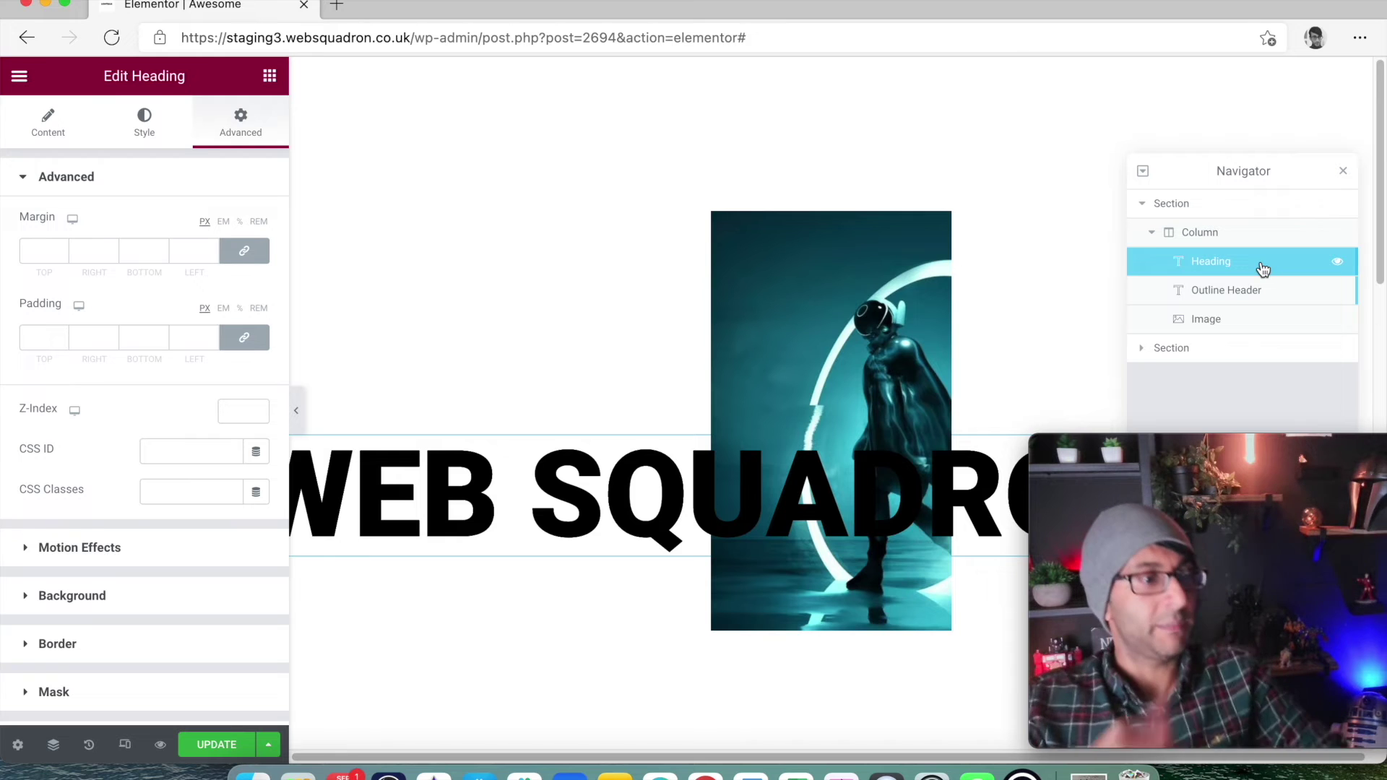
pyautogui.click(242, 409)
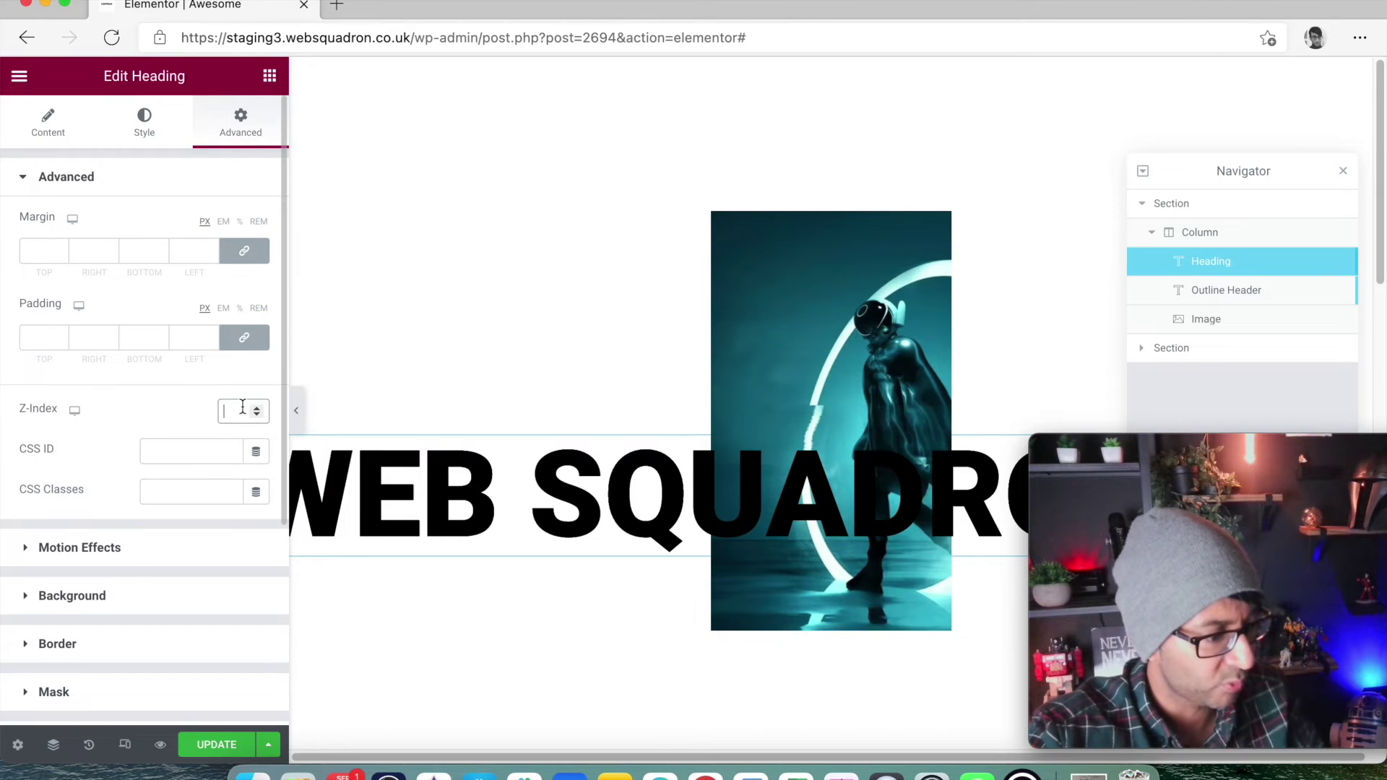
pyautogui.write('1')
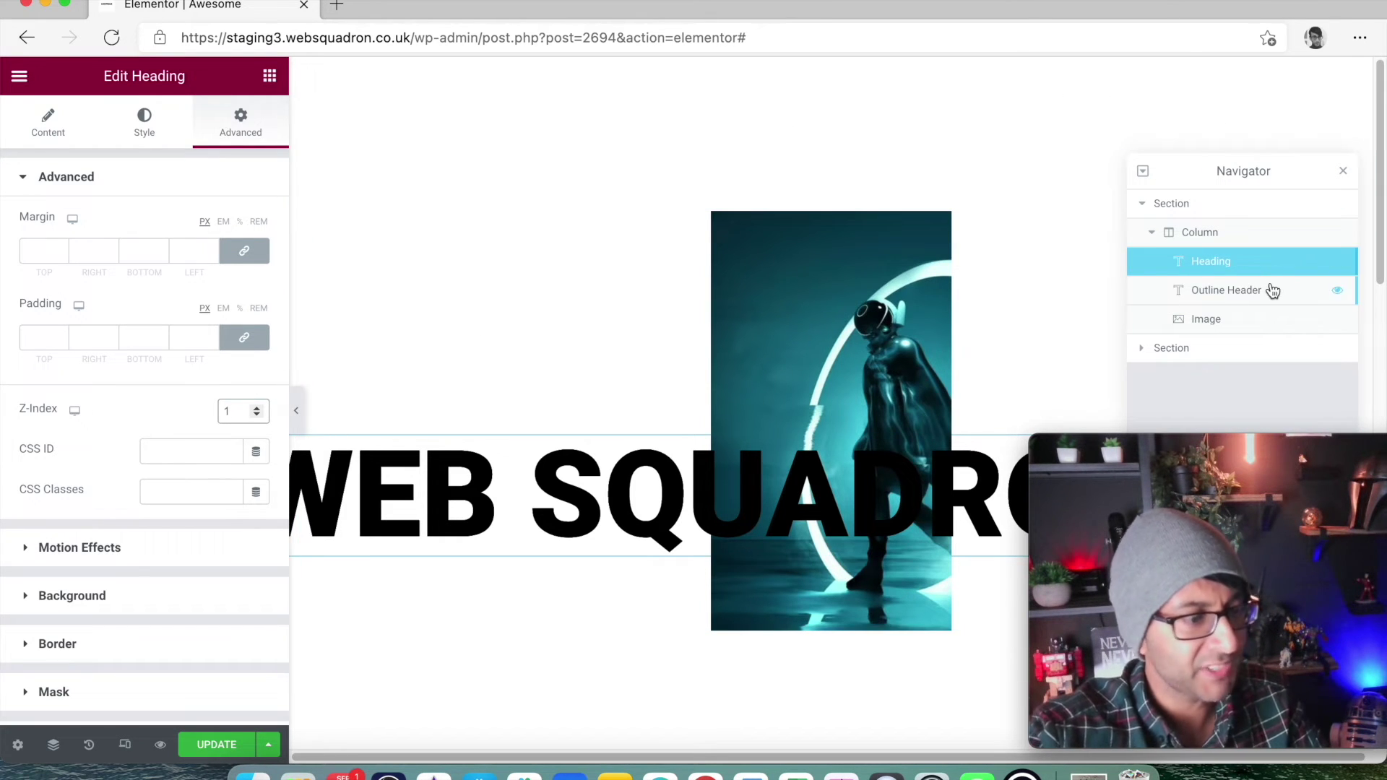
pyautogui.write('0')
pyautogui.click(1269, 291)
pyautogui.click(1253, 323)
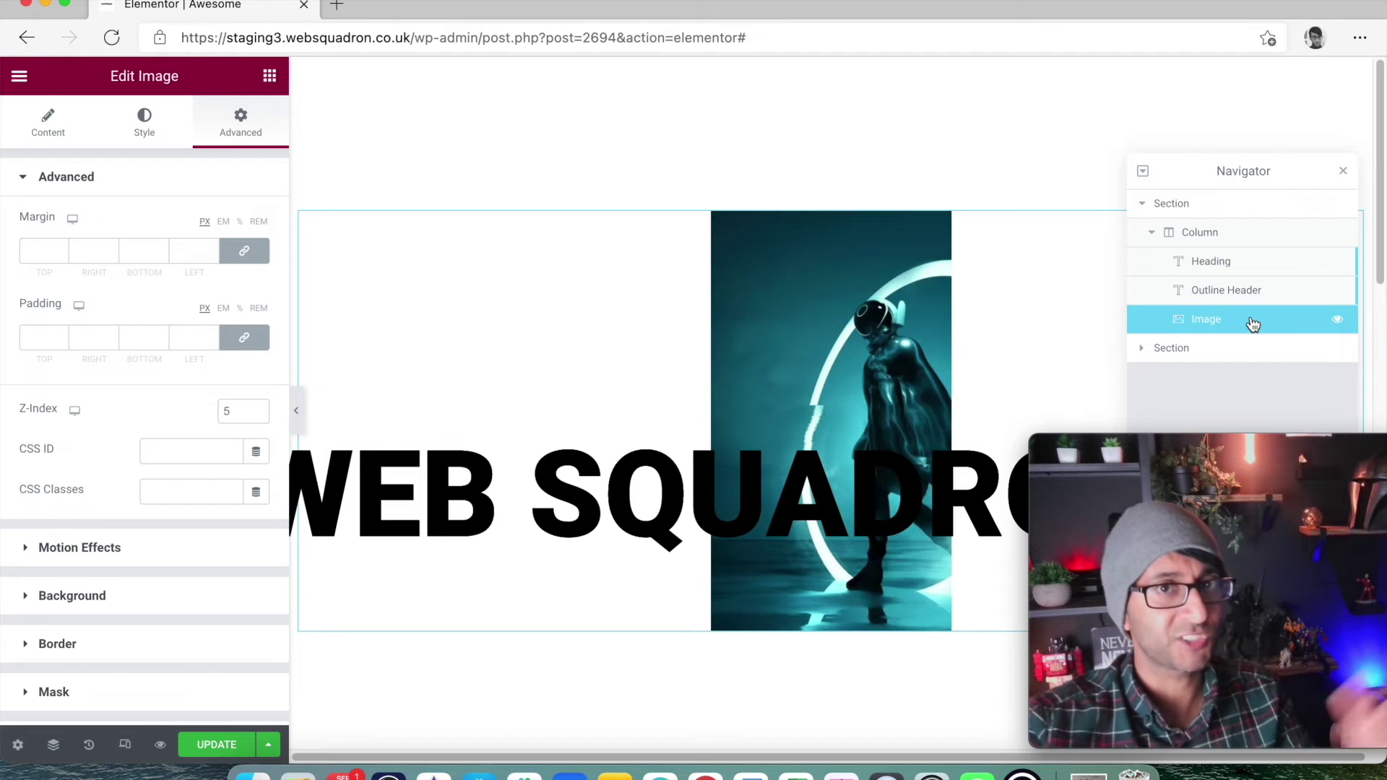
pyautogui.click(1260, 263)
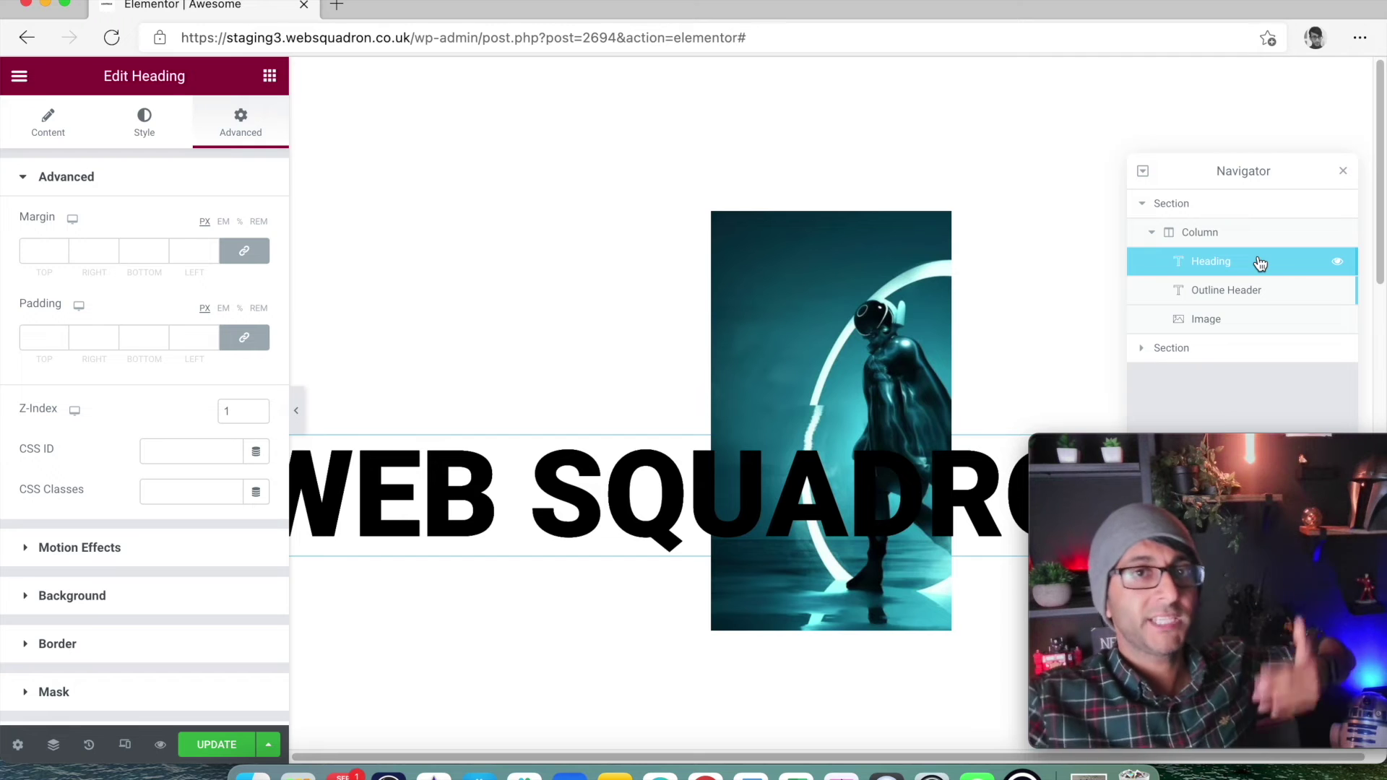
pyautogui.click(1234, 334)
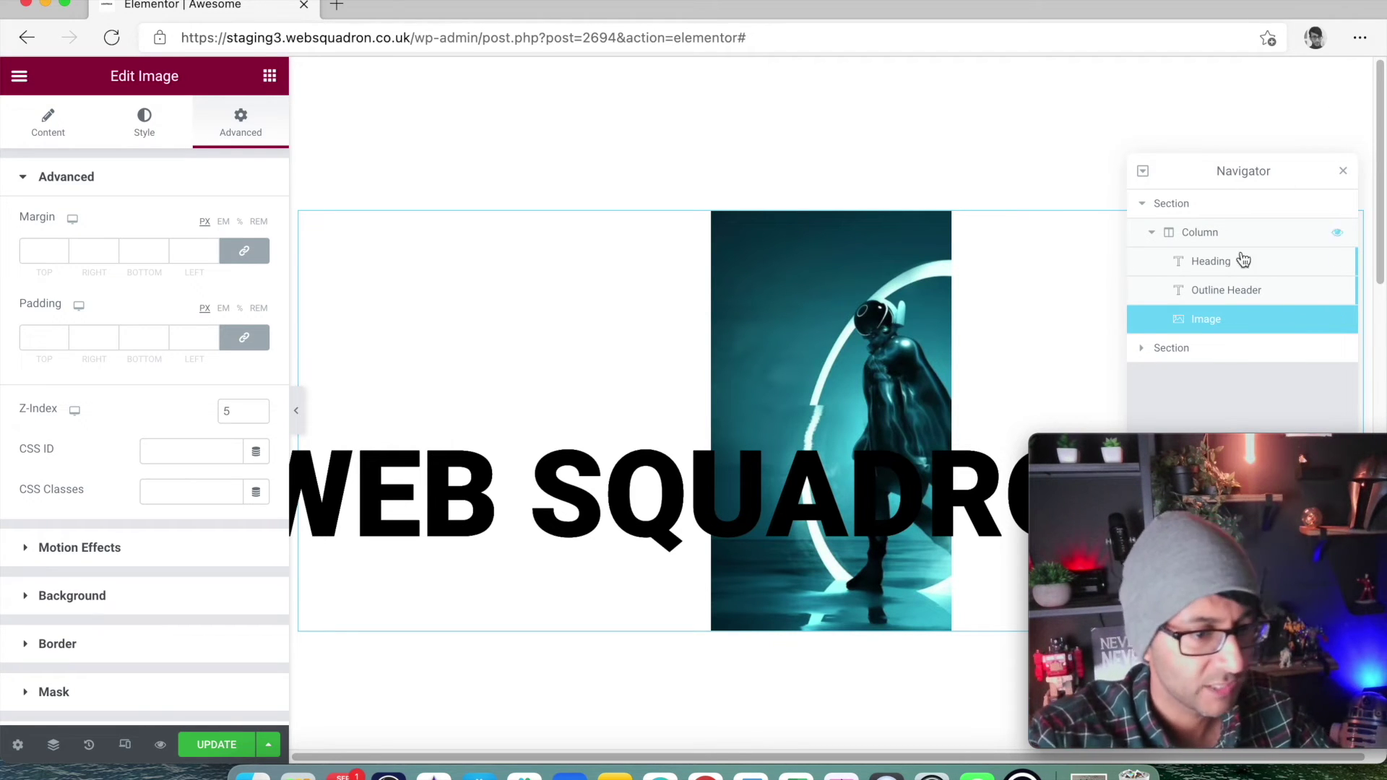
pyautogui.click(1239, 296)
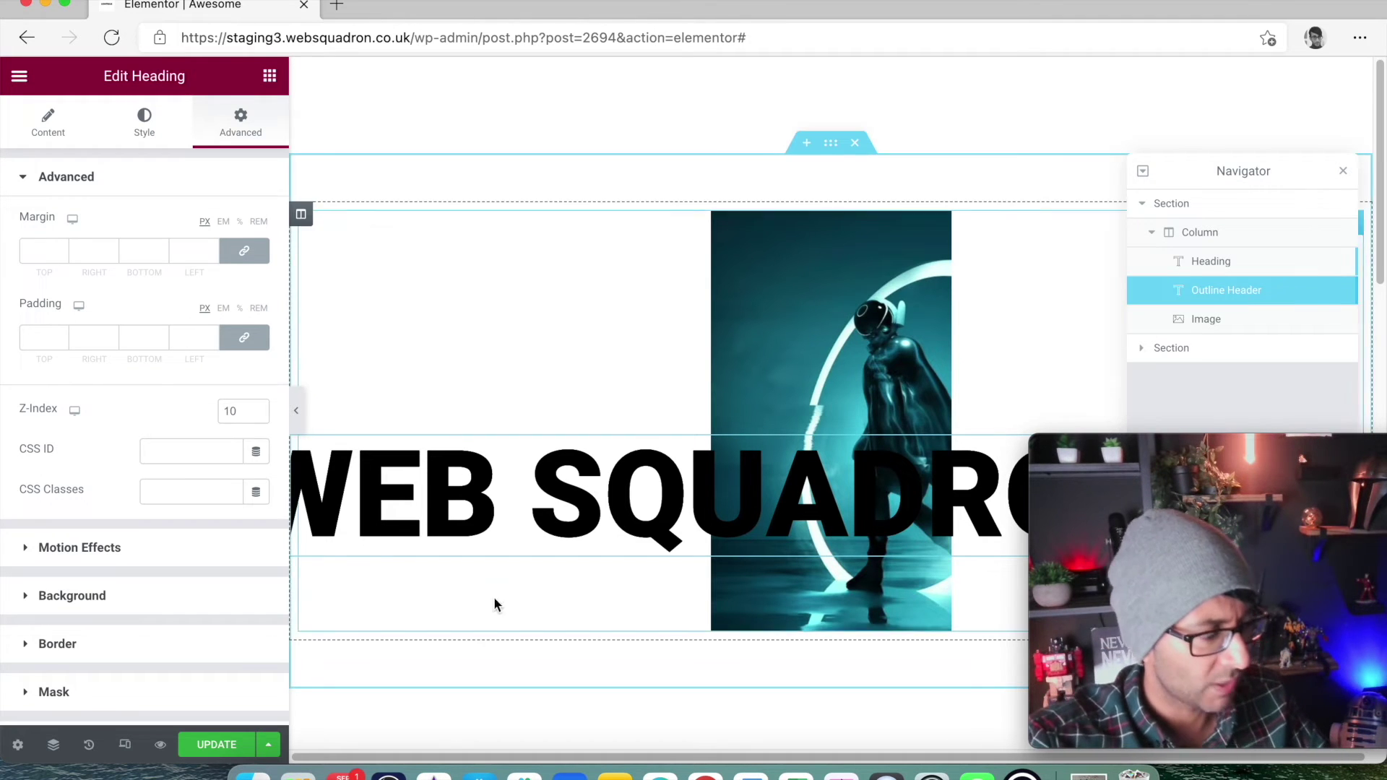
pyautogui.click(216, 495)
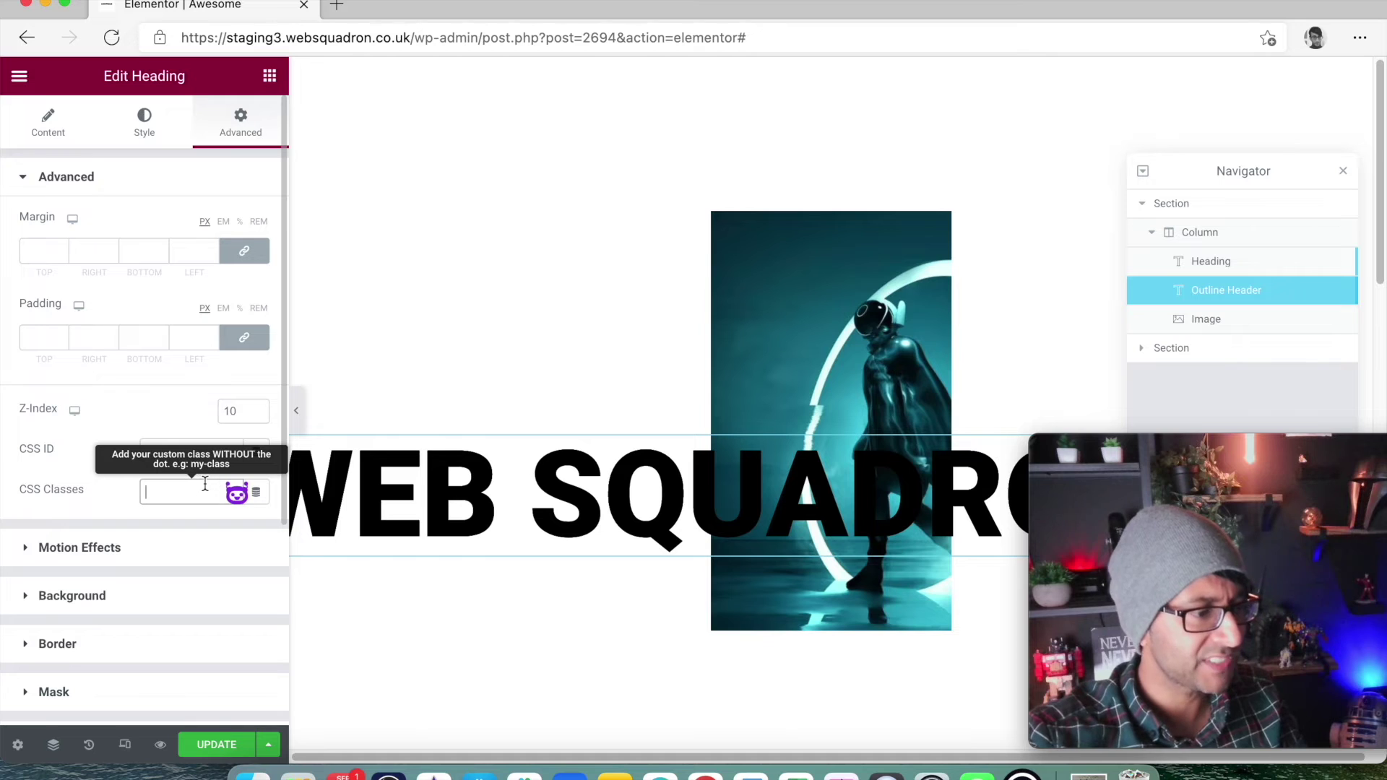
# Step: Add the CSS class outlinetext to Outline Header and open its empty Custom CSS editor
pyautogui.write('outlinetext')
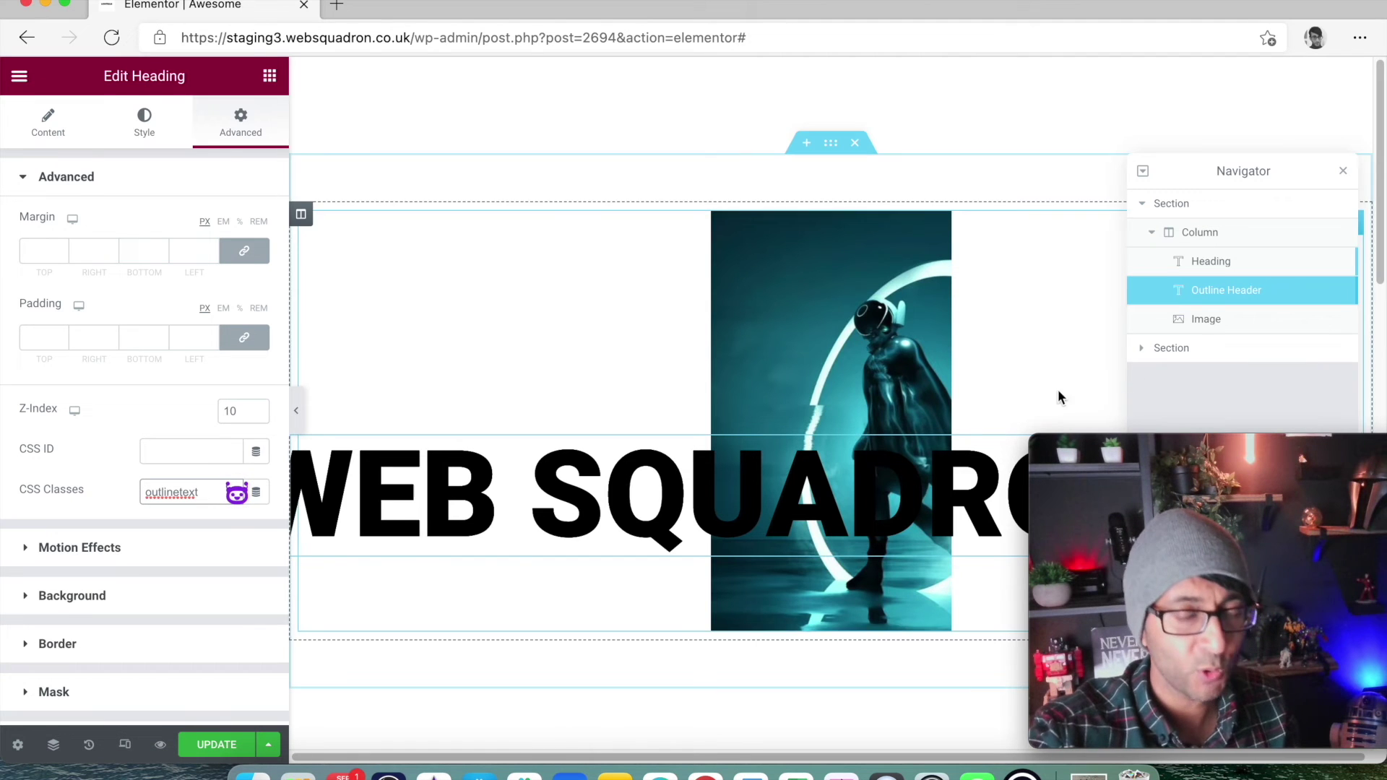
pyautogui.scroll(-5, 167, 654)
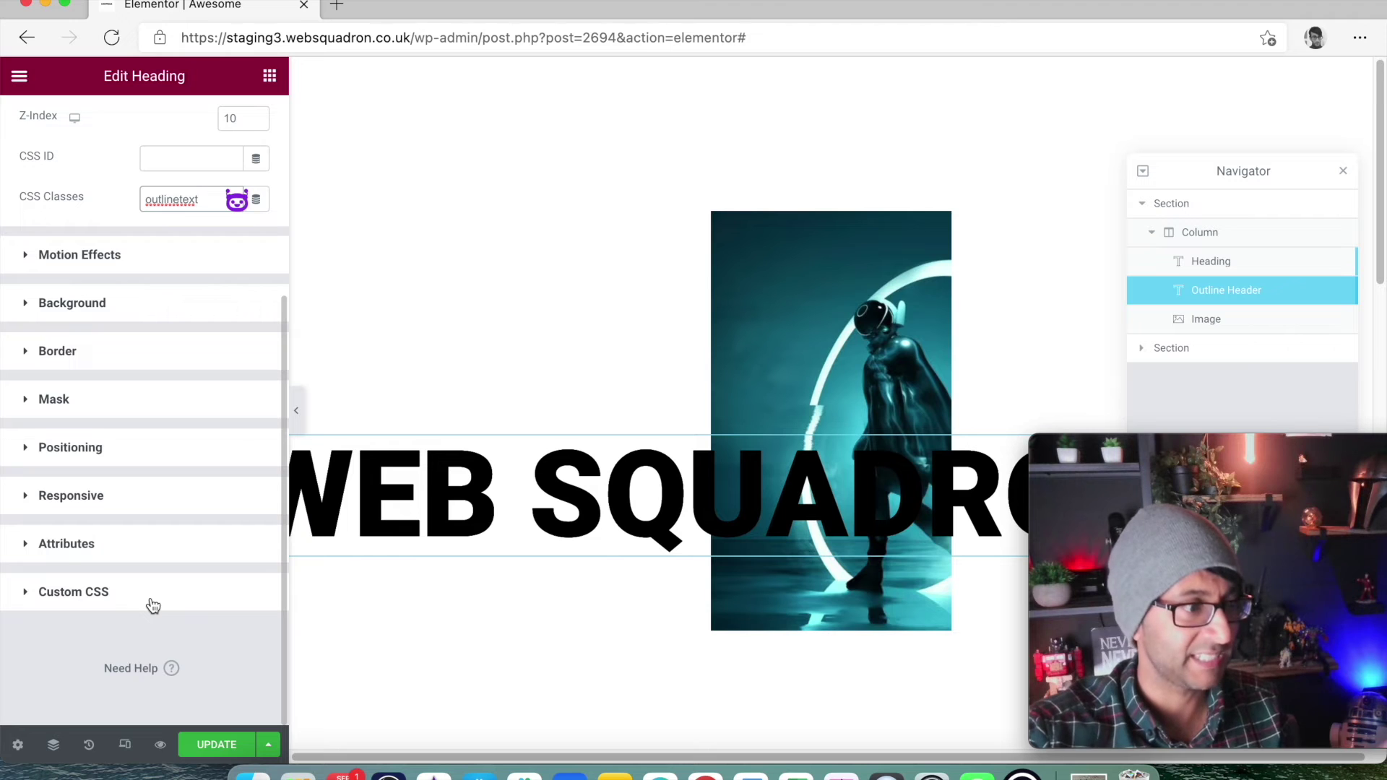
pyautogui.click(153, 605)
pyautogui.click(143, 642)
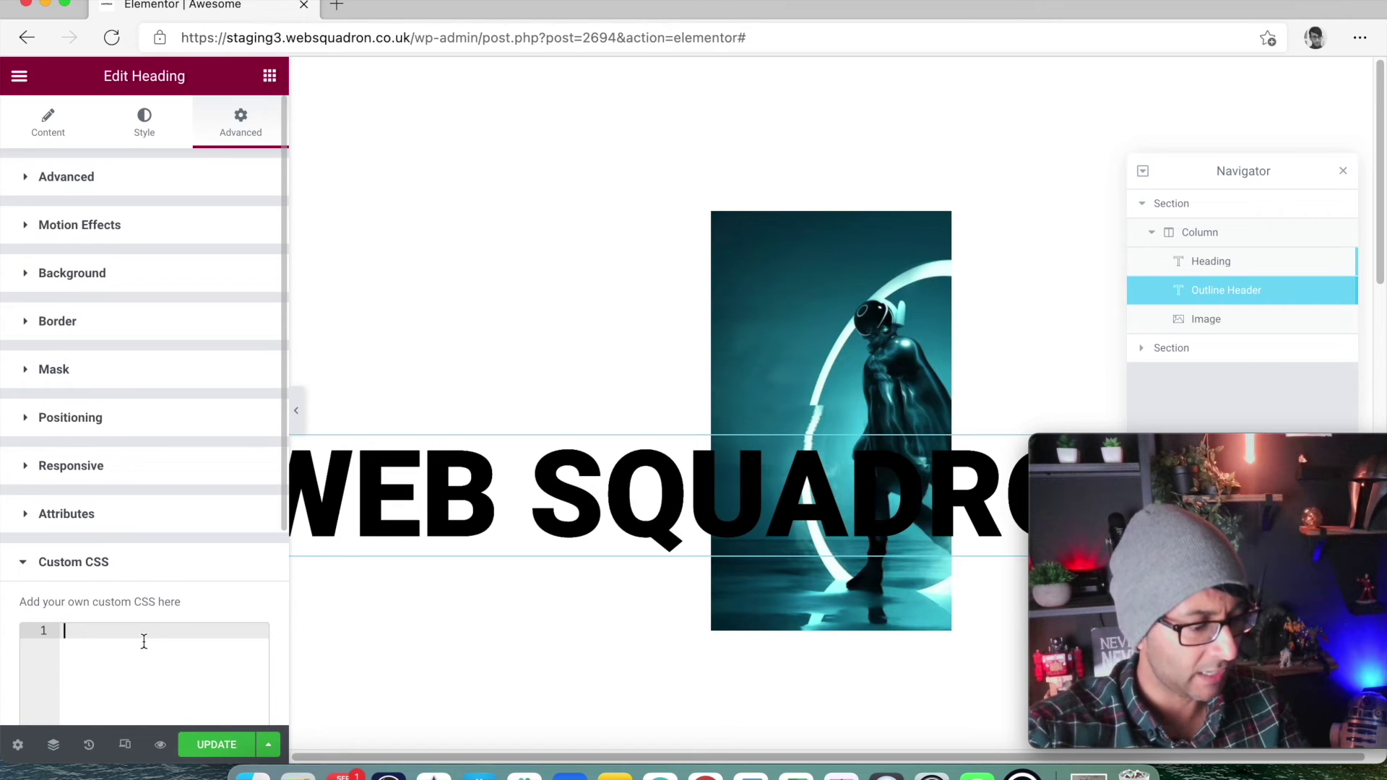
# Step: Paste the .outlinetext -webkit-text-stroke rule and change it to 2px #fff
pyautogui.write('.outlinetext { -webkit-text-stroke: 0px #000; }')
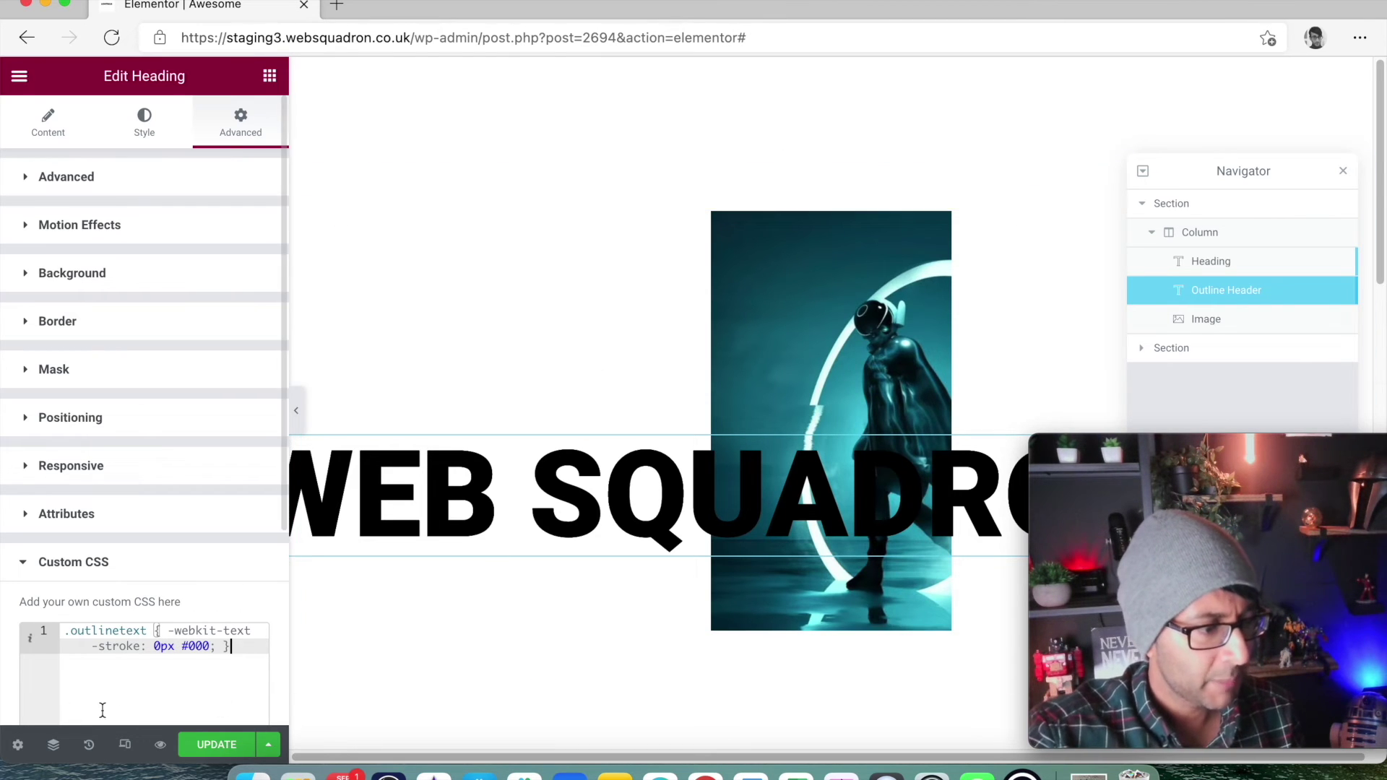
pyautogui.click(161, 645)
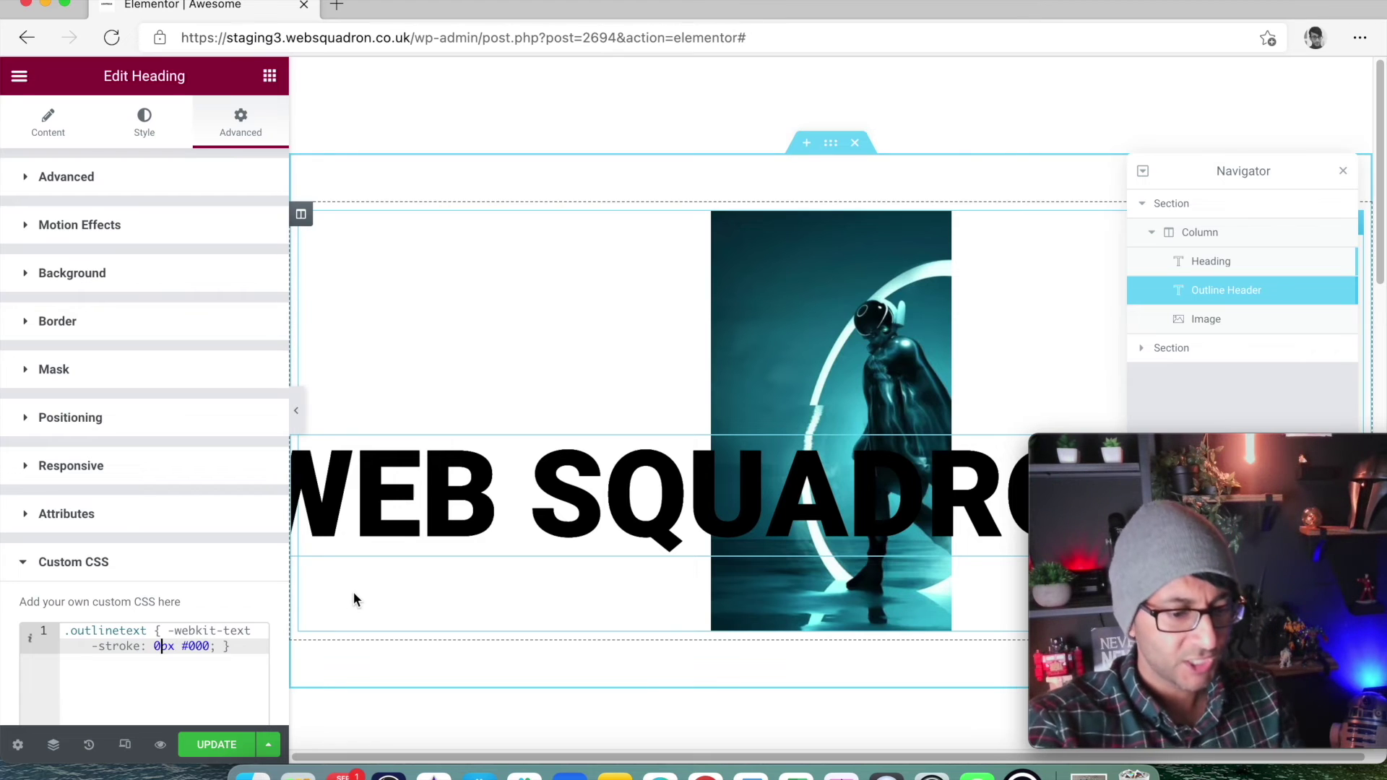
pyautogui.press('BackSpace')
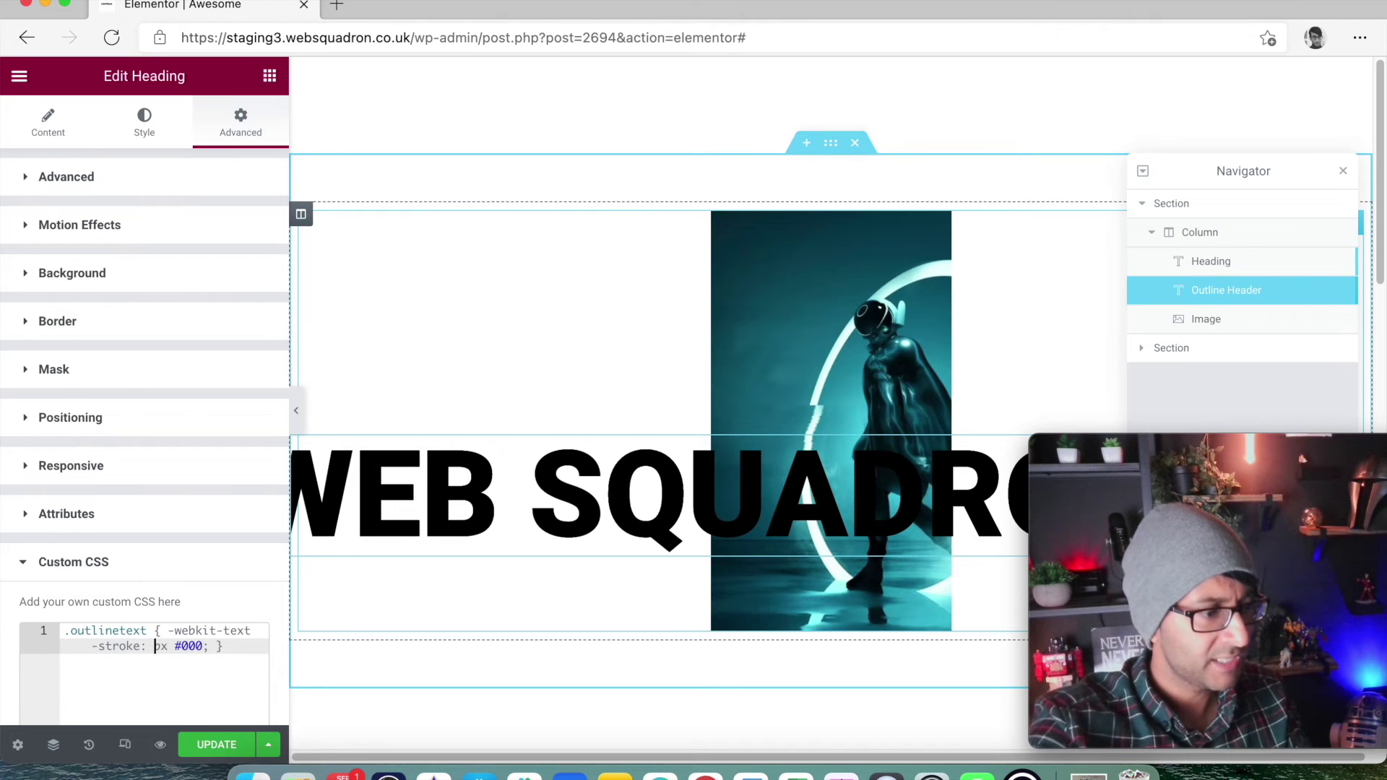
pyautogui.write('2')
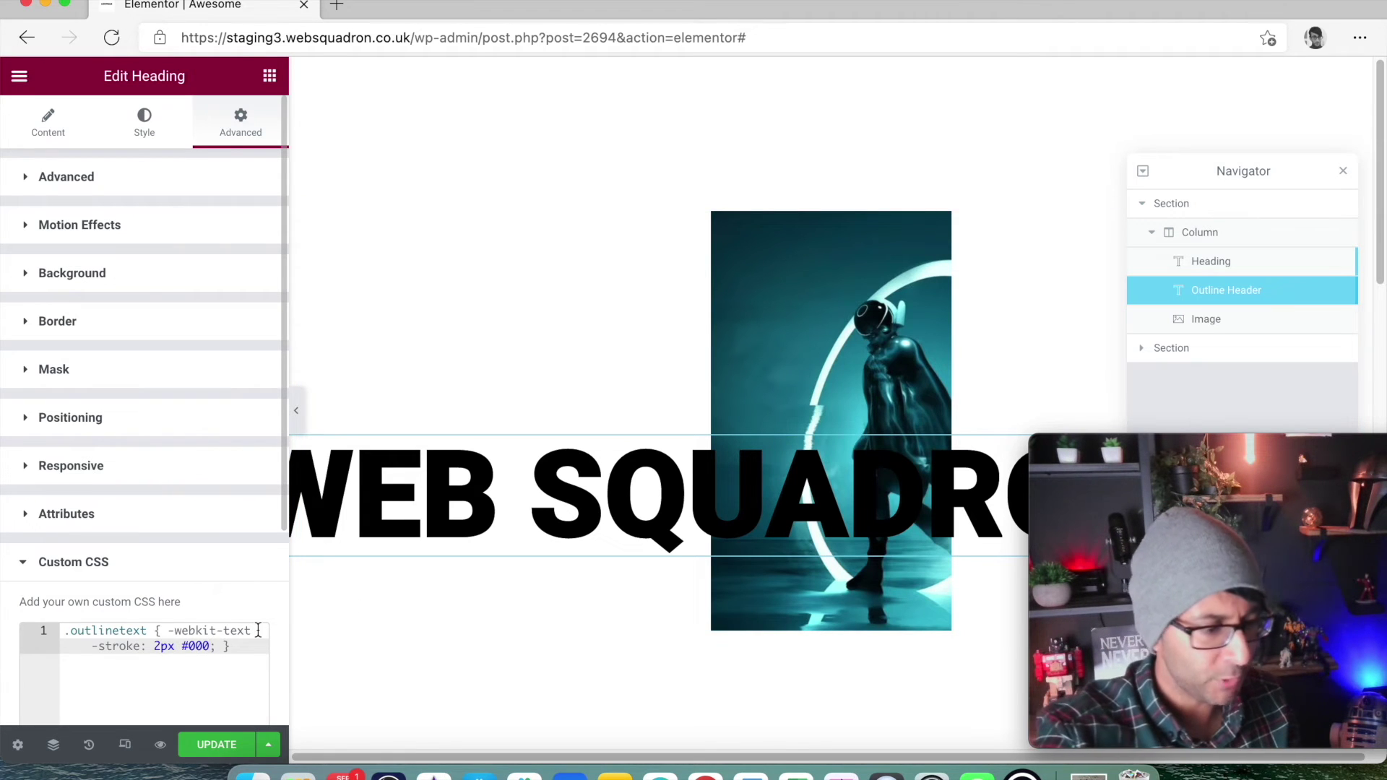
pyautogui.press('BackSpace')
pyautogui.press('BackSpace')
pyautogui.press('BackSpace')
pyautogui.press('BackSpace')
pyautogui.write('fff')
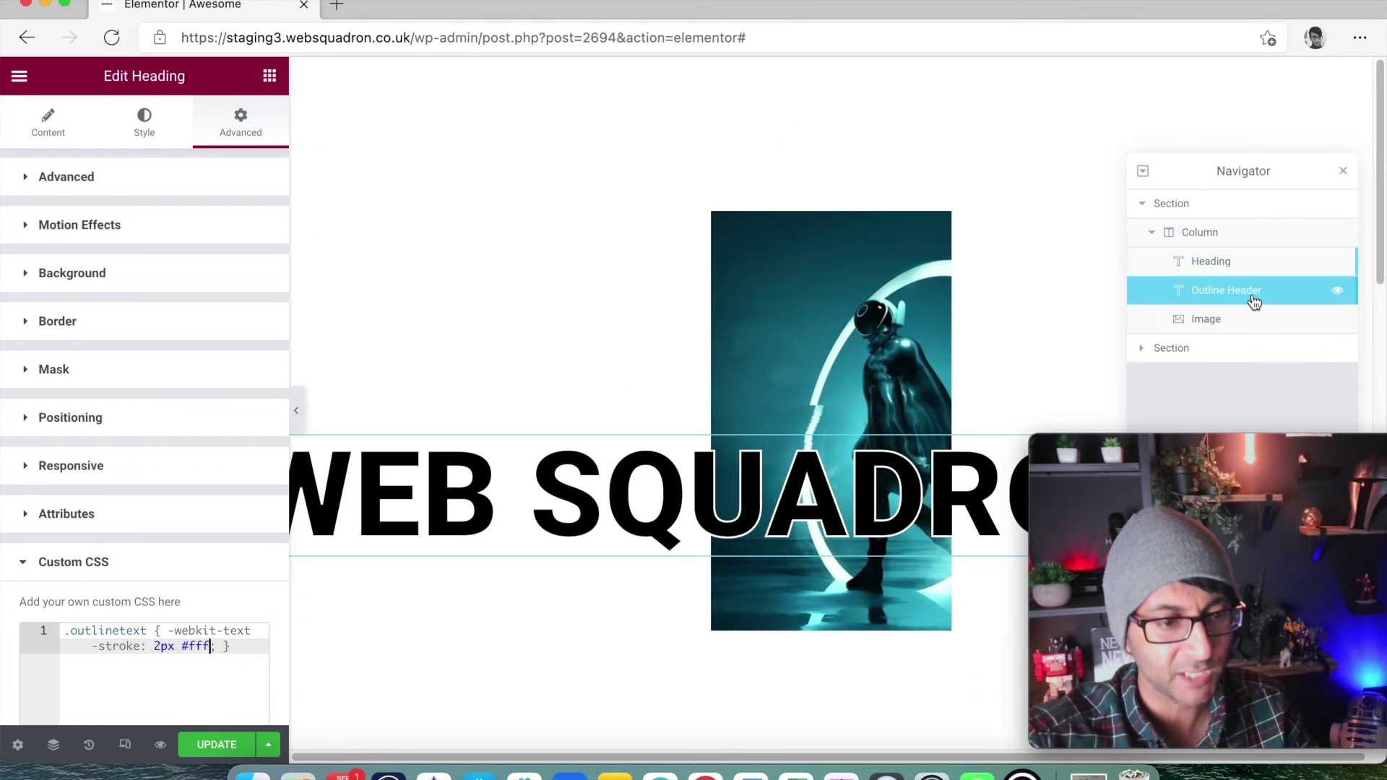
pyautogui.click(147, 133)
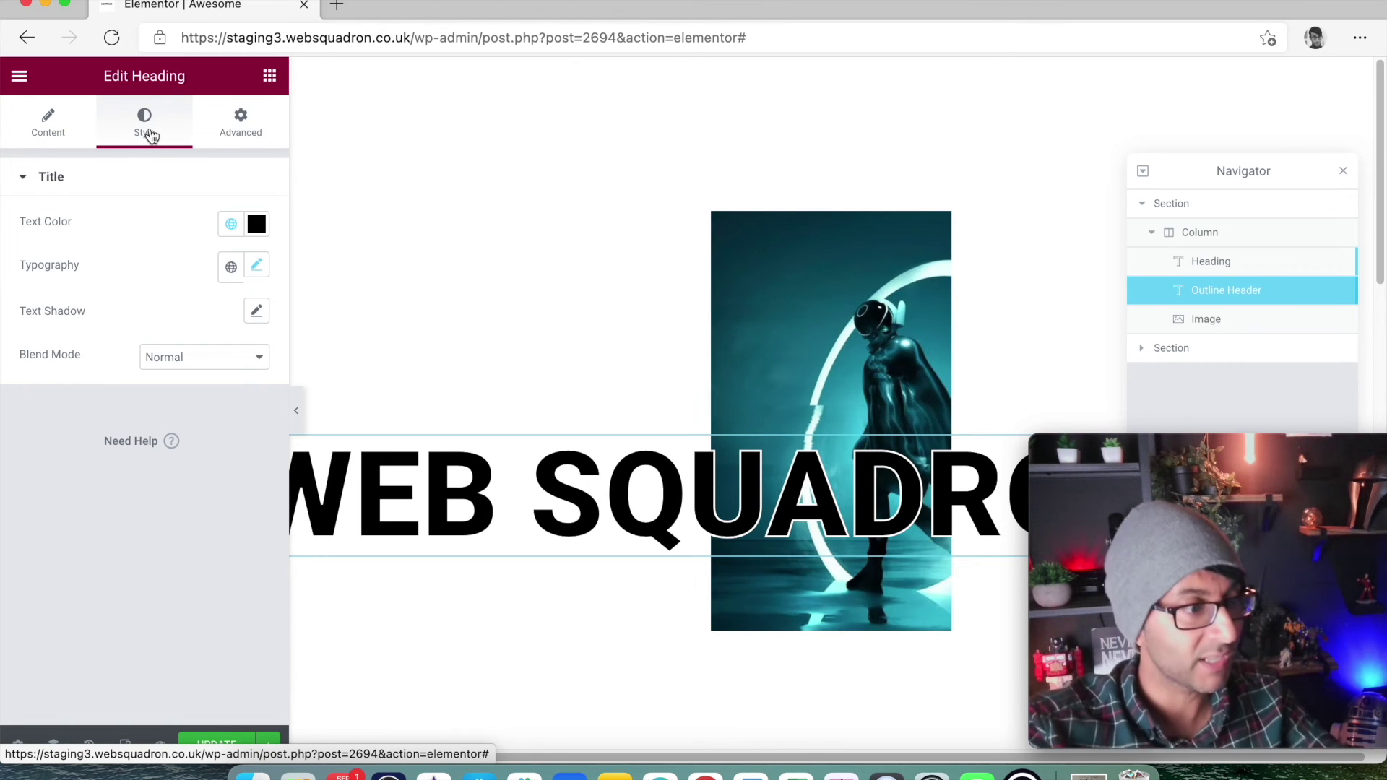
pyautogui.click(256, 224)
# Step: Make the Outline Header text colour fully transparent, then save and preview the page
pyautogui.moveTo(192, 491); pyautogui.dragTo(4, 491)
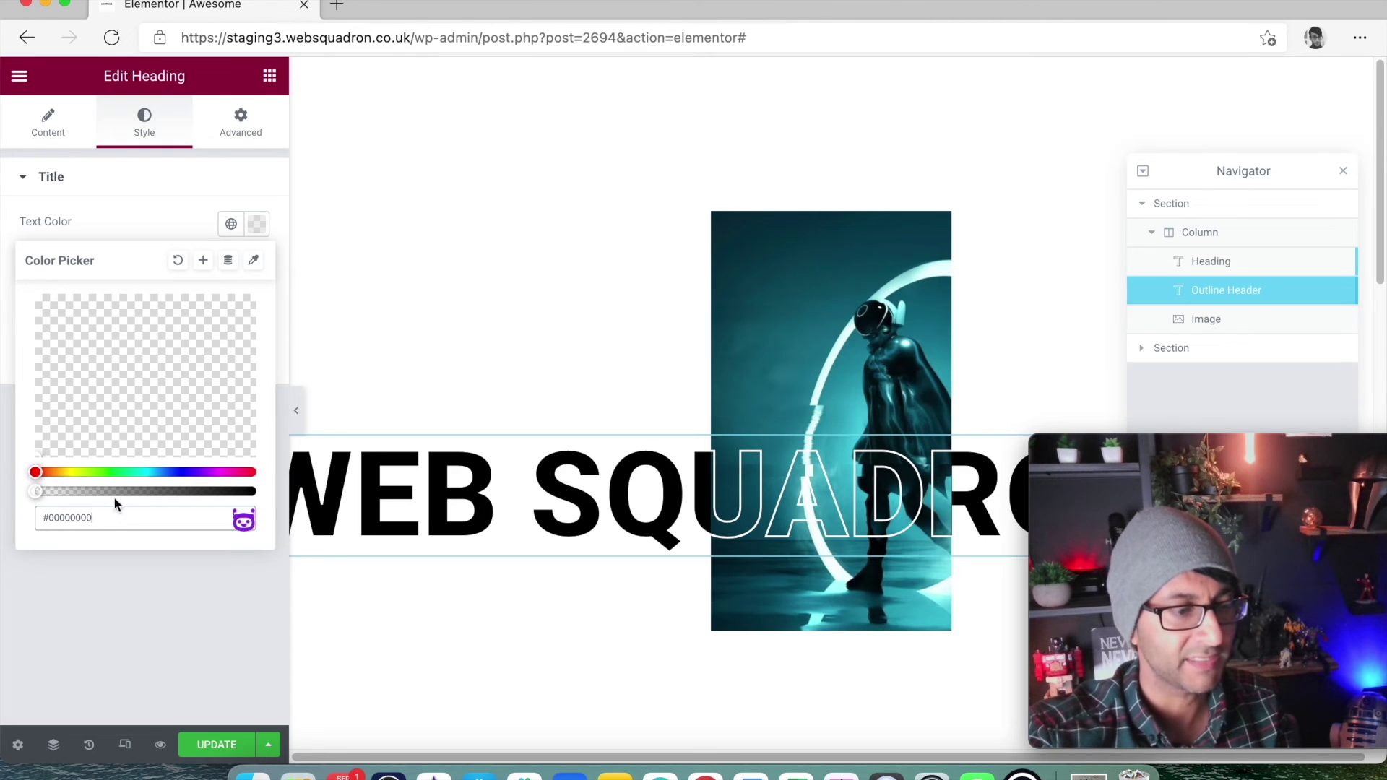
pyautogui.click(220, 750)
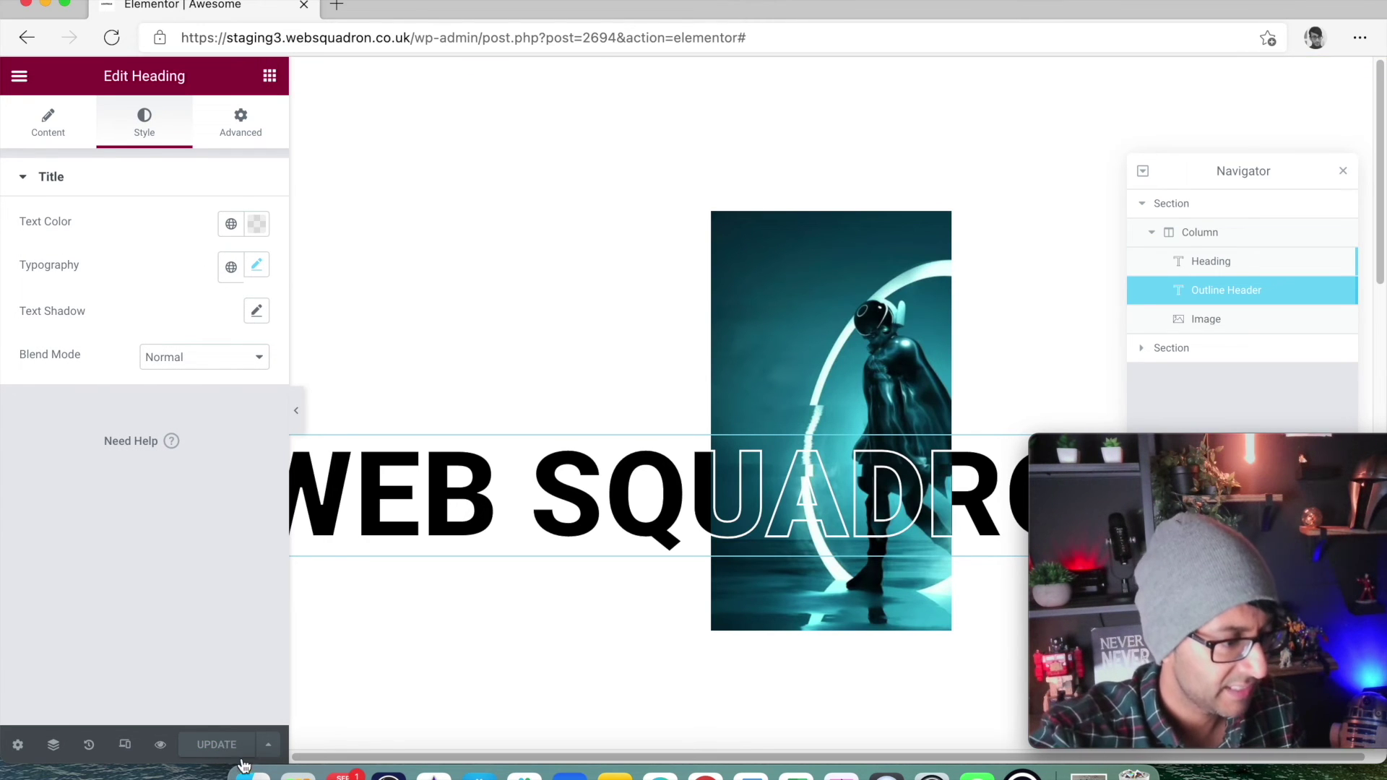
pyautogui.click(161, 746)
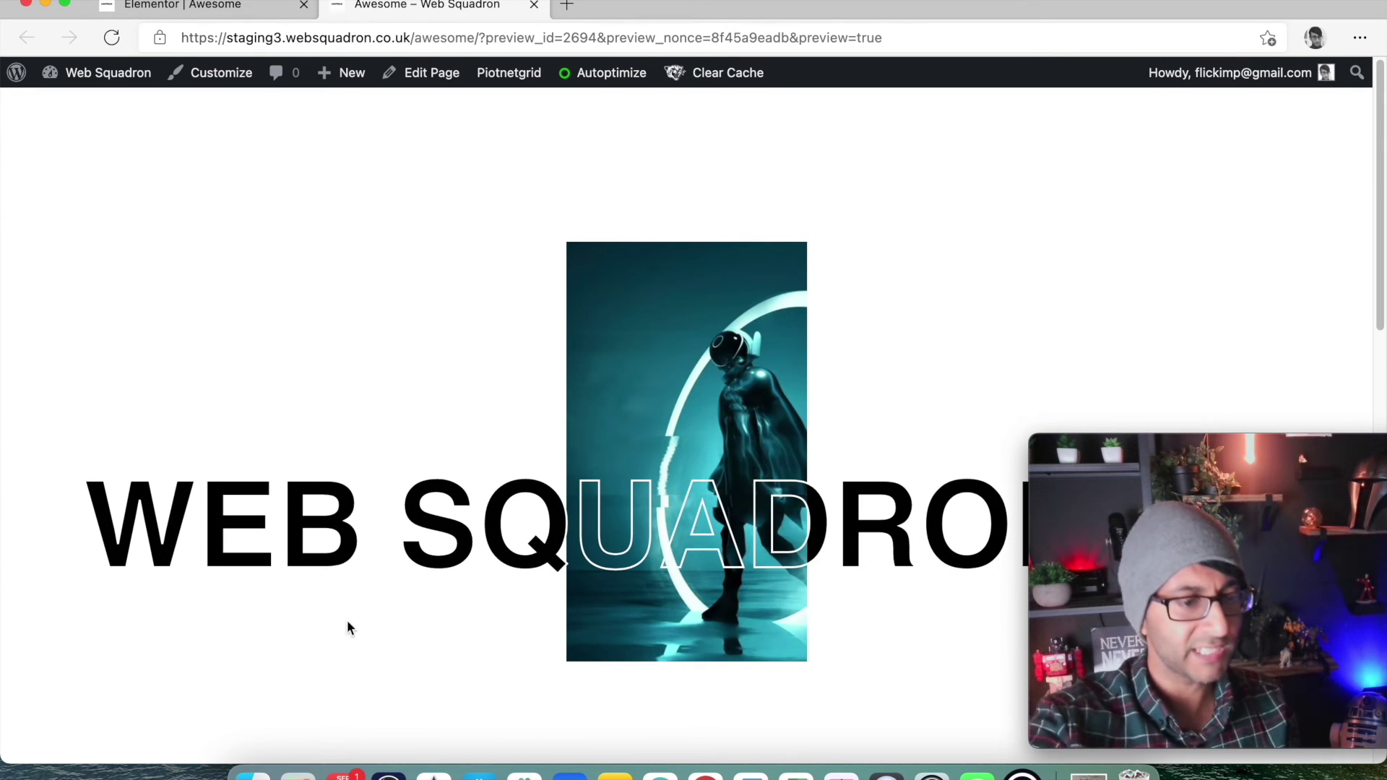
pyautogui.moveTo(1377, 133)
pyautogui.mouseDown()
pyautogui.moveTo(1374, 263)
pyautogui.moveTo(1374, 131)
pyautogui.moveTo(1374, 236)
pyautogui.moveTo(1381, 145)
pyautogui.mouseUp()
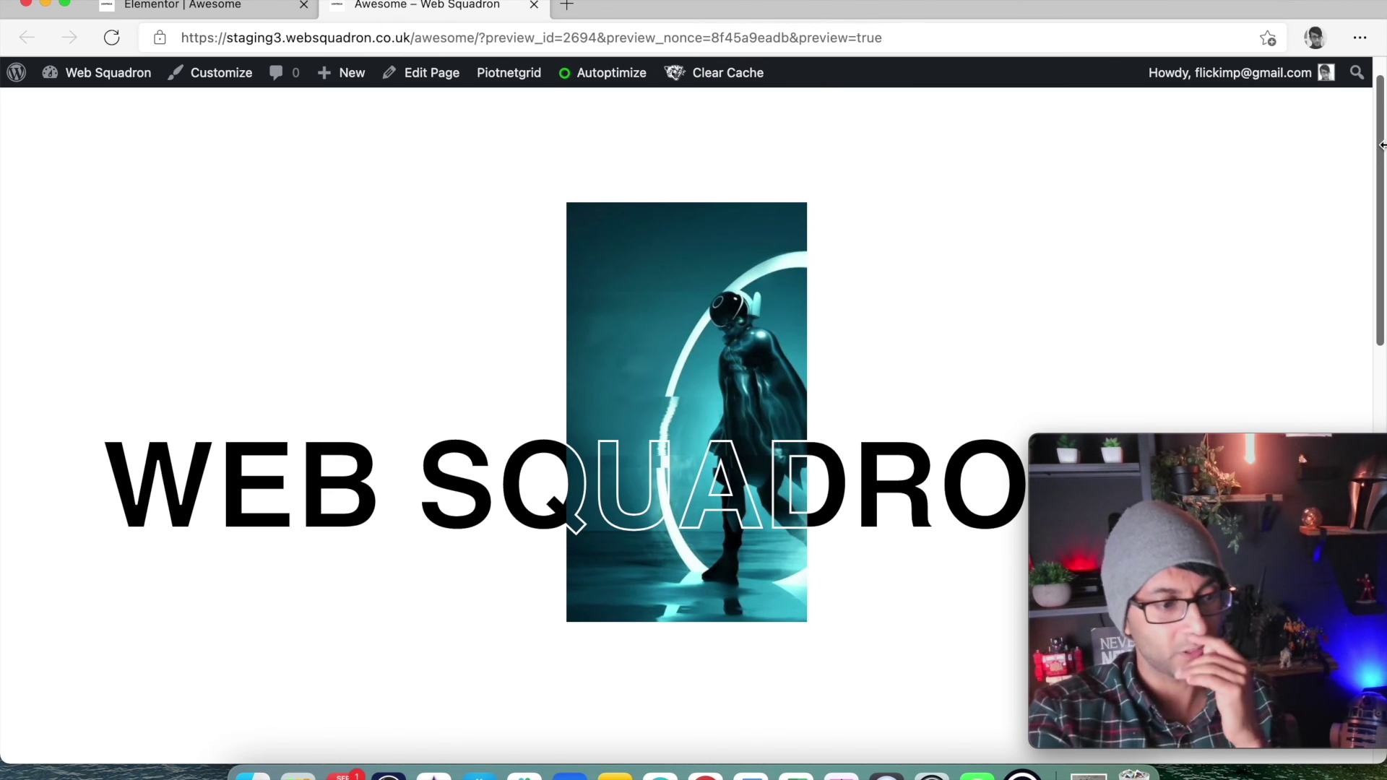
# Step: Fill the Outline Header text with translucent blue #1837F43D, then save and preview the page
pyautogui.click(534, 5)
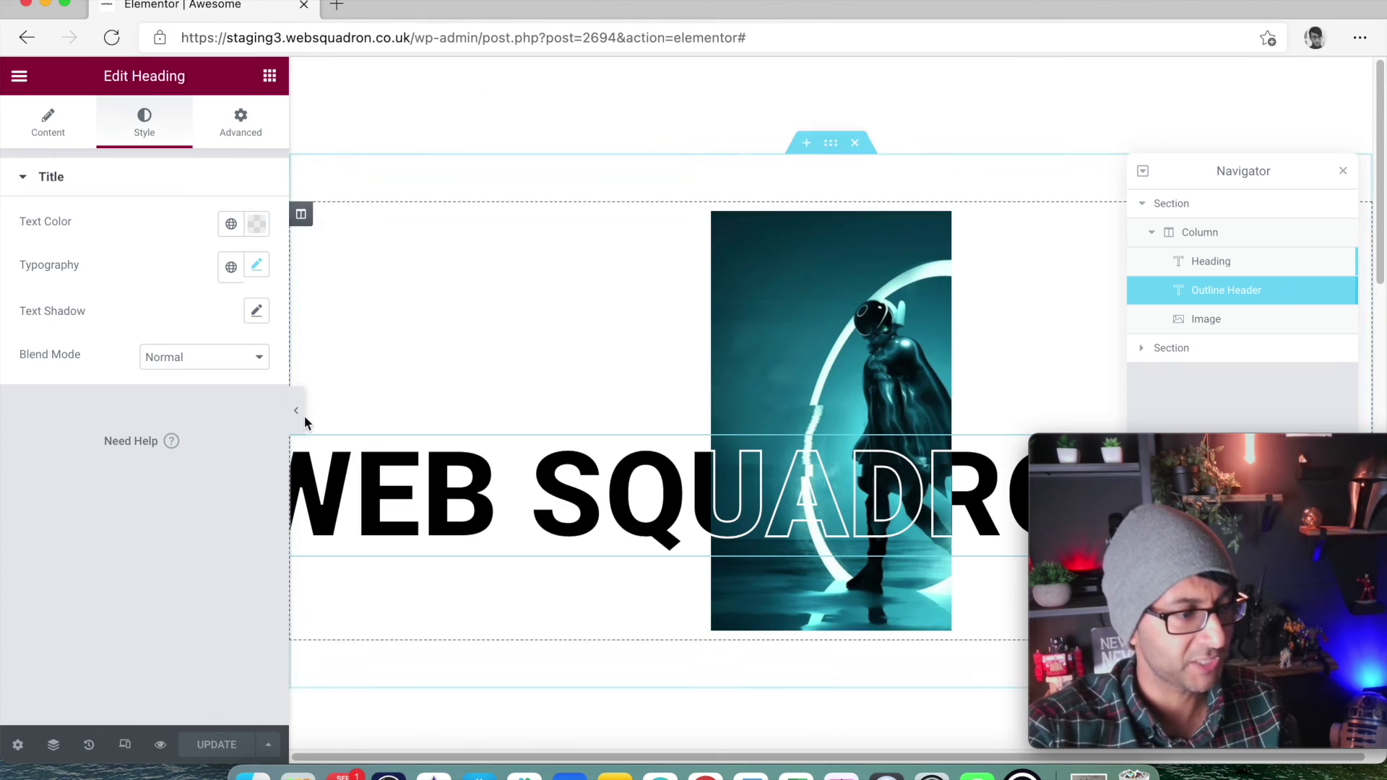
pyautogui.click(256, 226)
pyautogui.moveTo(179, 472); pyautogui.dragTo(181, 472)
pyautogui.moveTo(34, 491); pyautogui.dragTo(145, 491)
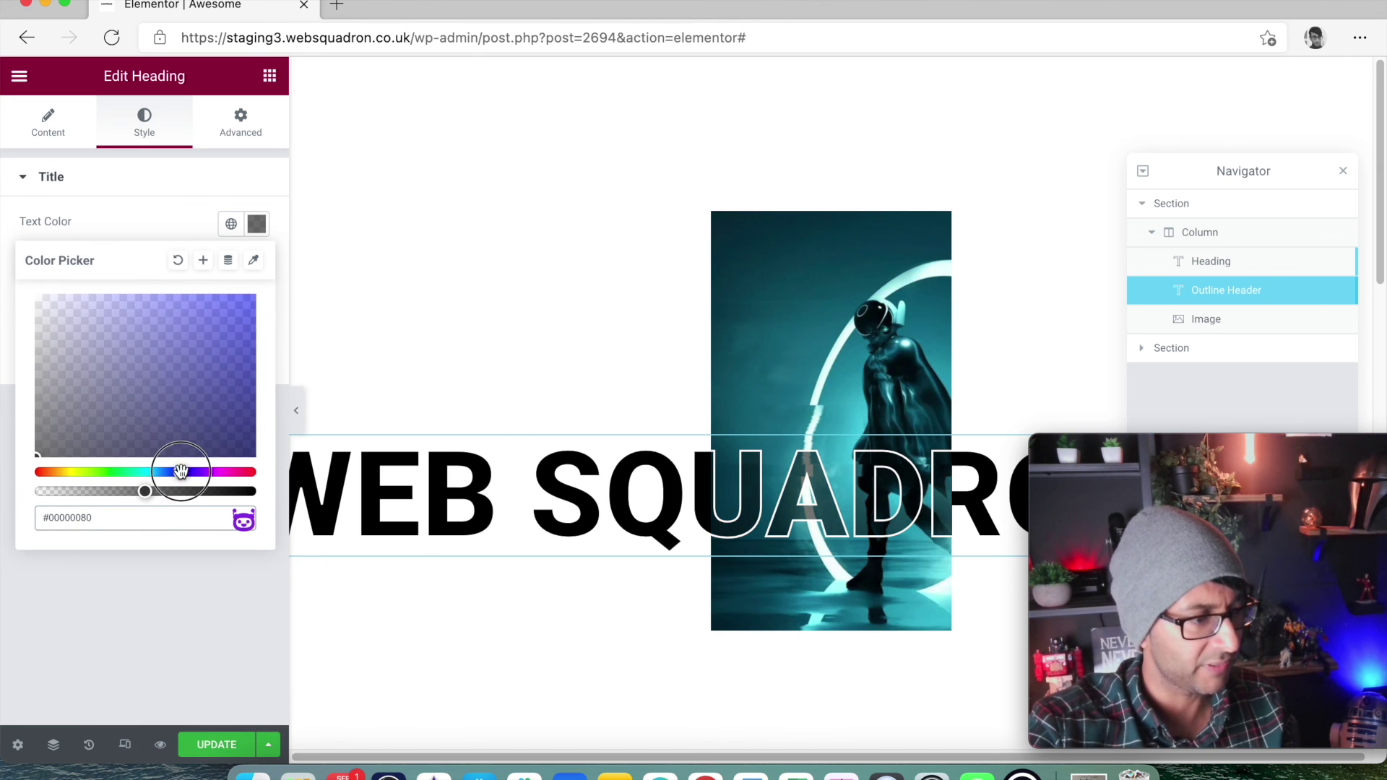
pyautogui.moveTo(171, 393); pyautogui.dragTo(234, 301)
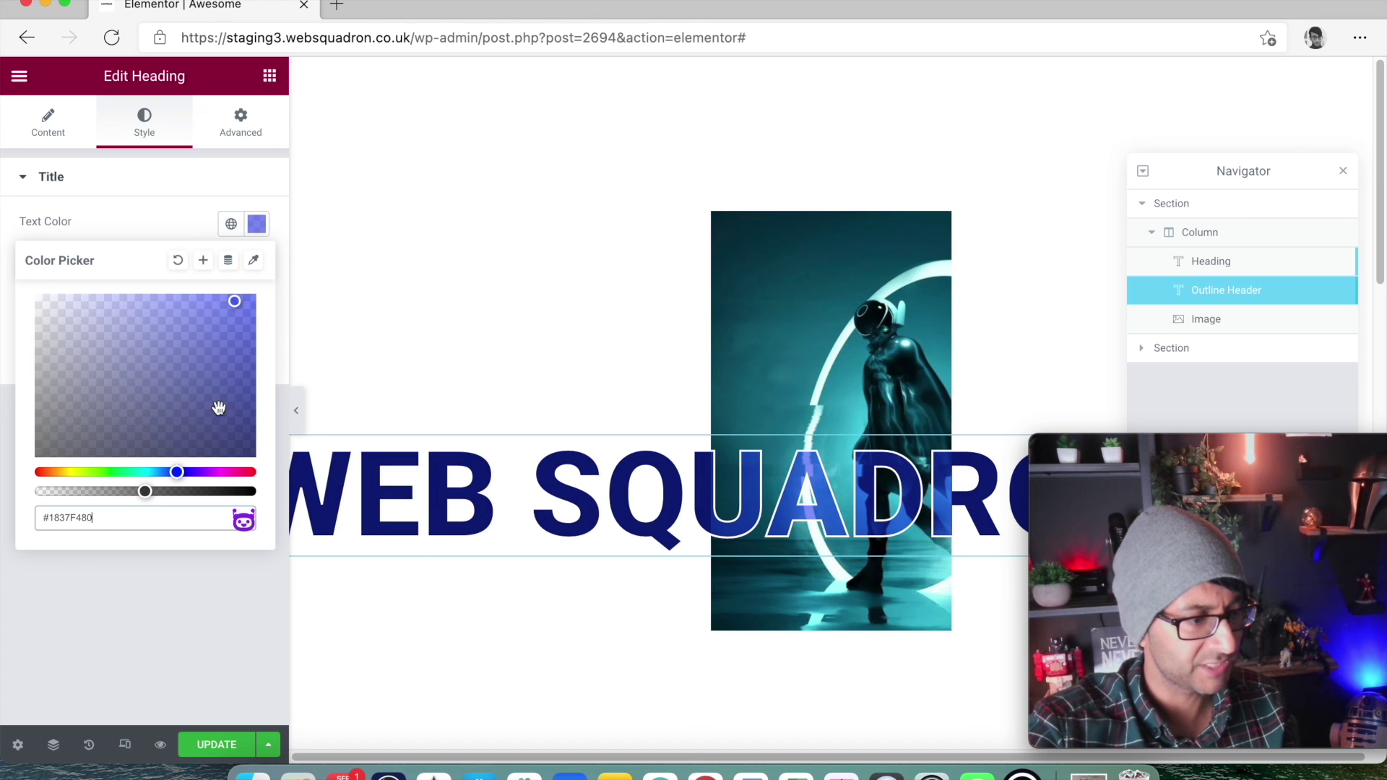
pyautogui.moveTo(146, 491); pyautogui.dragTo(94, 493)
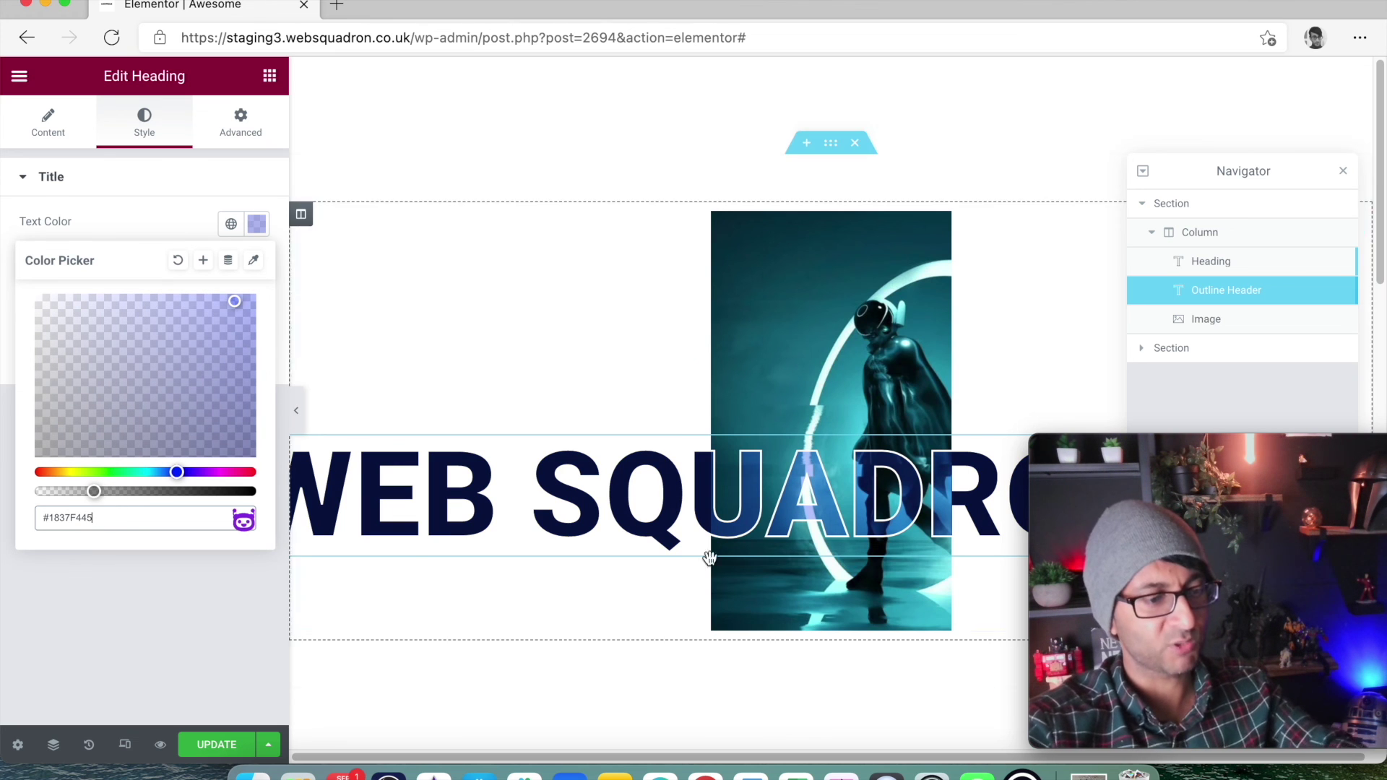
pyautogui.moveTo(94, 493)
pyautogui.mouseDown()
pyautogui.moveTo(59, 491)
pyautogui.moveTo(88, 493)
pyautogui.mouseUp()
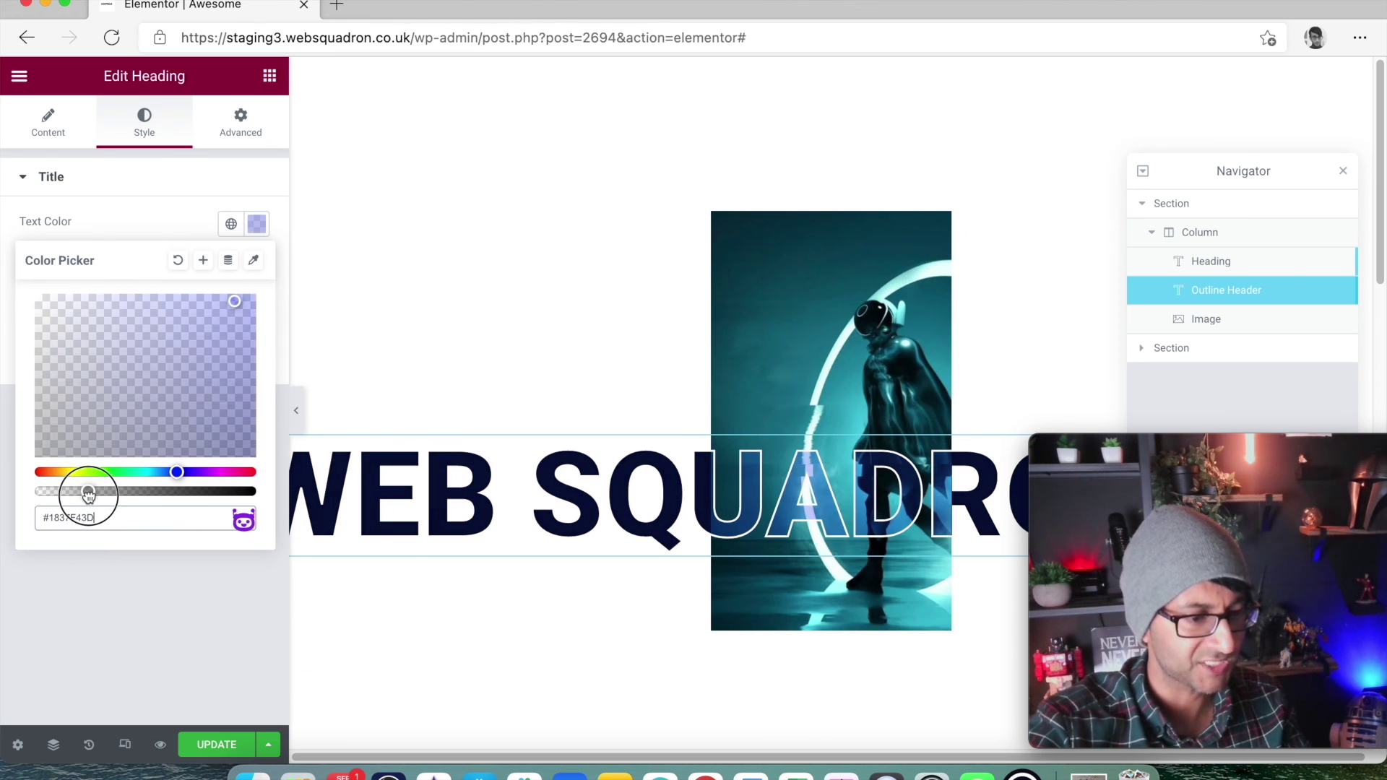
pyautogui.click(243, 581)
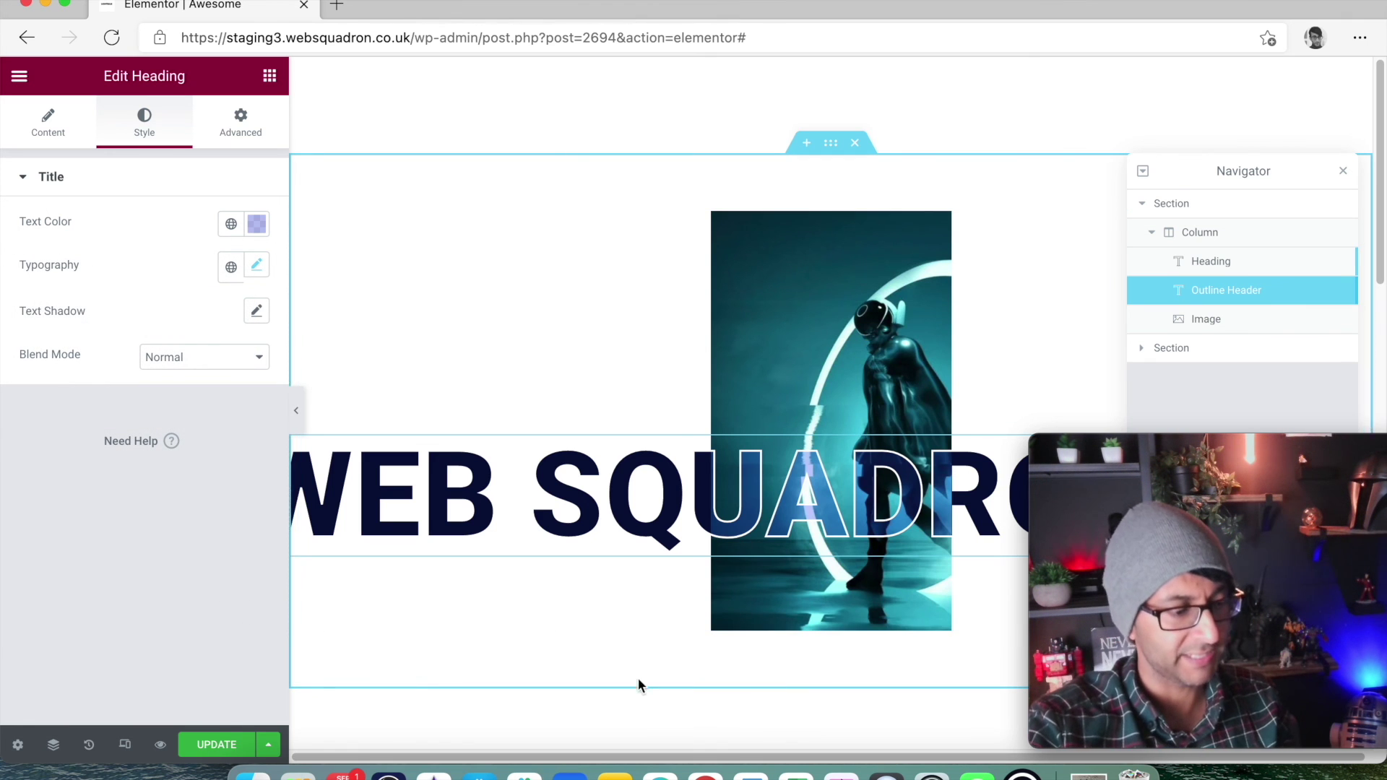
pyautogui.click(226, 748)
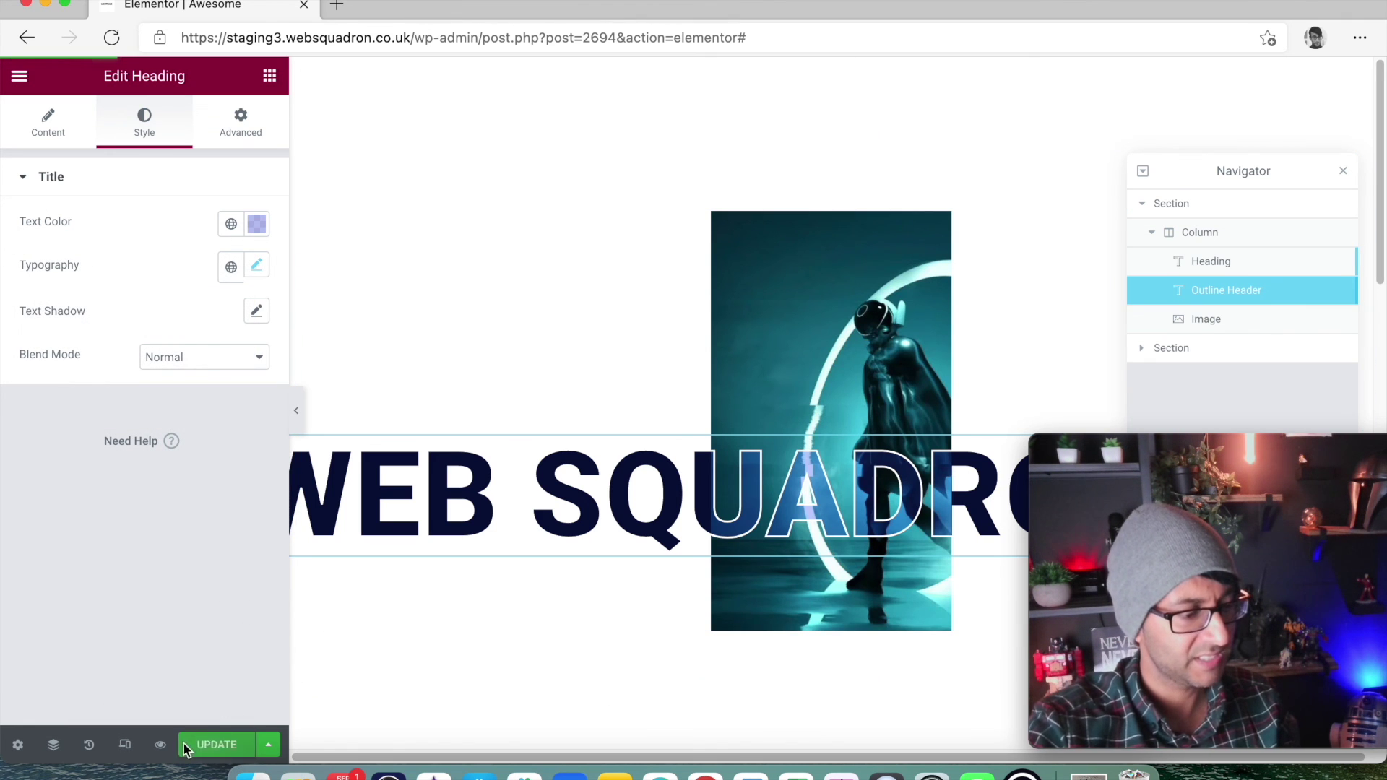
pyautogui.click(159, 746)
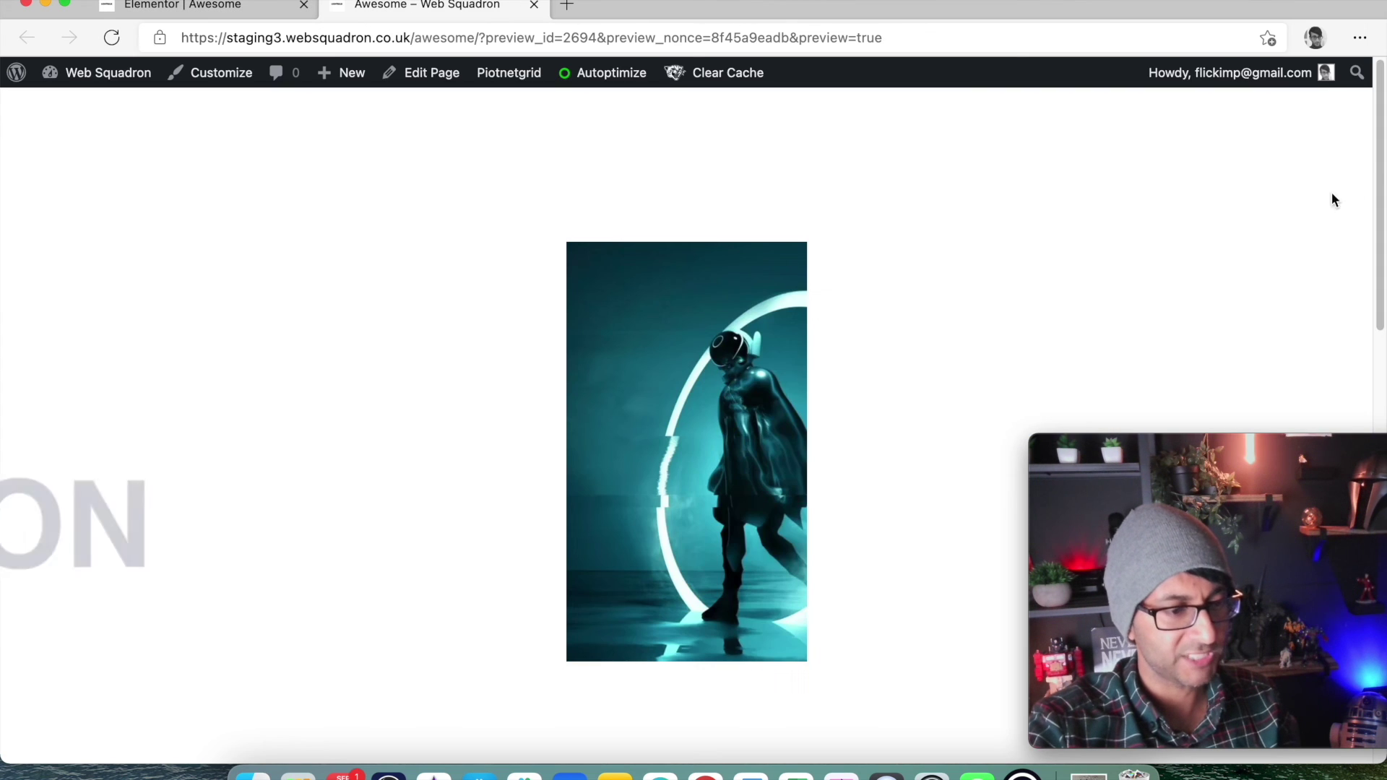
pyautogui.moveTo(1376, 174)
pyautogui.mouseDown()
pyautogui.moveTo(1381, 209)
pyautogui.moveTo(1382, 172)
pyautogui.mouseUp()
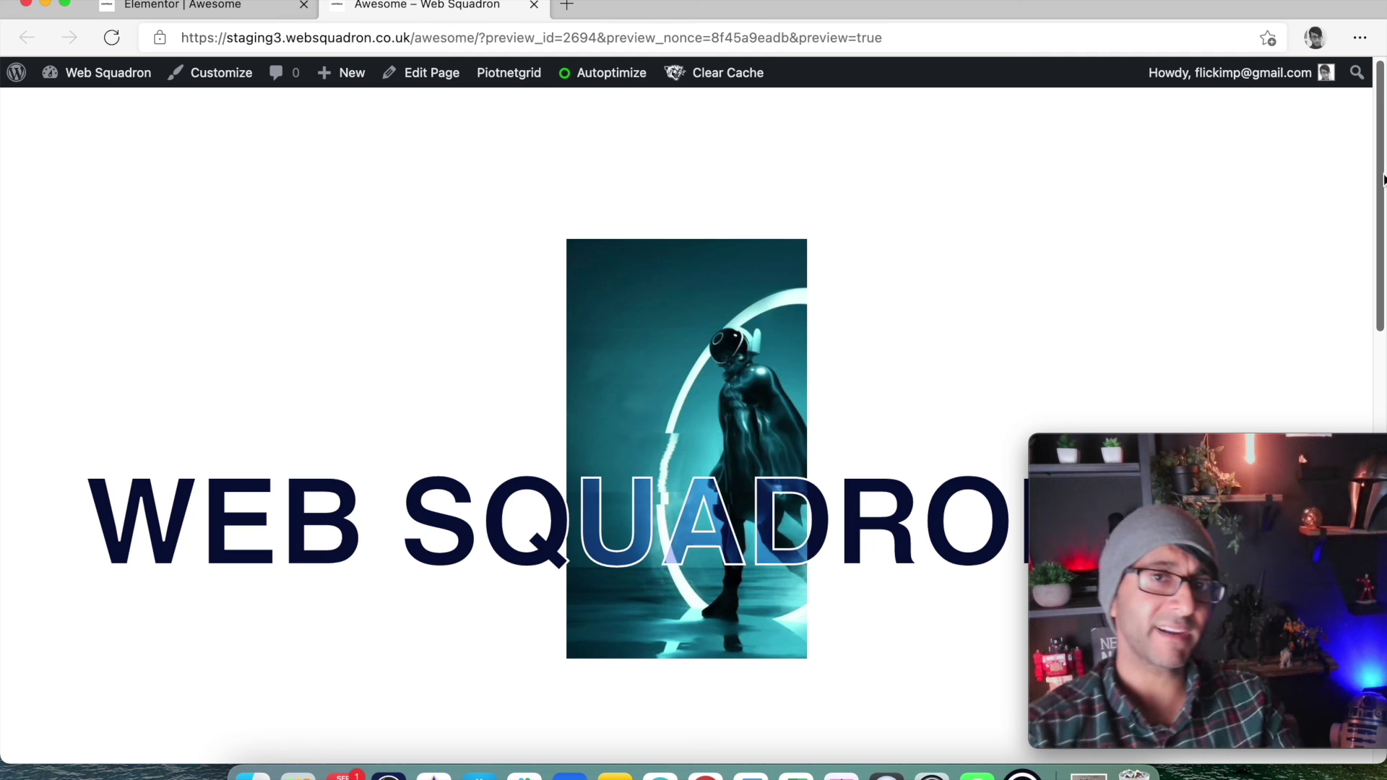
pyautogui.scroll(-5, 1034, 286)
pyautogui.scroll(4, 1034, 287)
pyautogui.scroll(-5, 1034, 289)
pyautogui.scroll(3, 1034, 289)
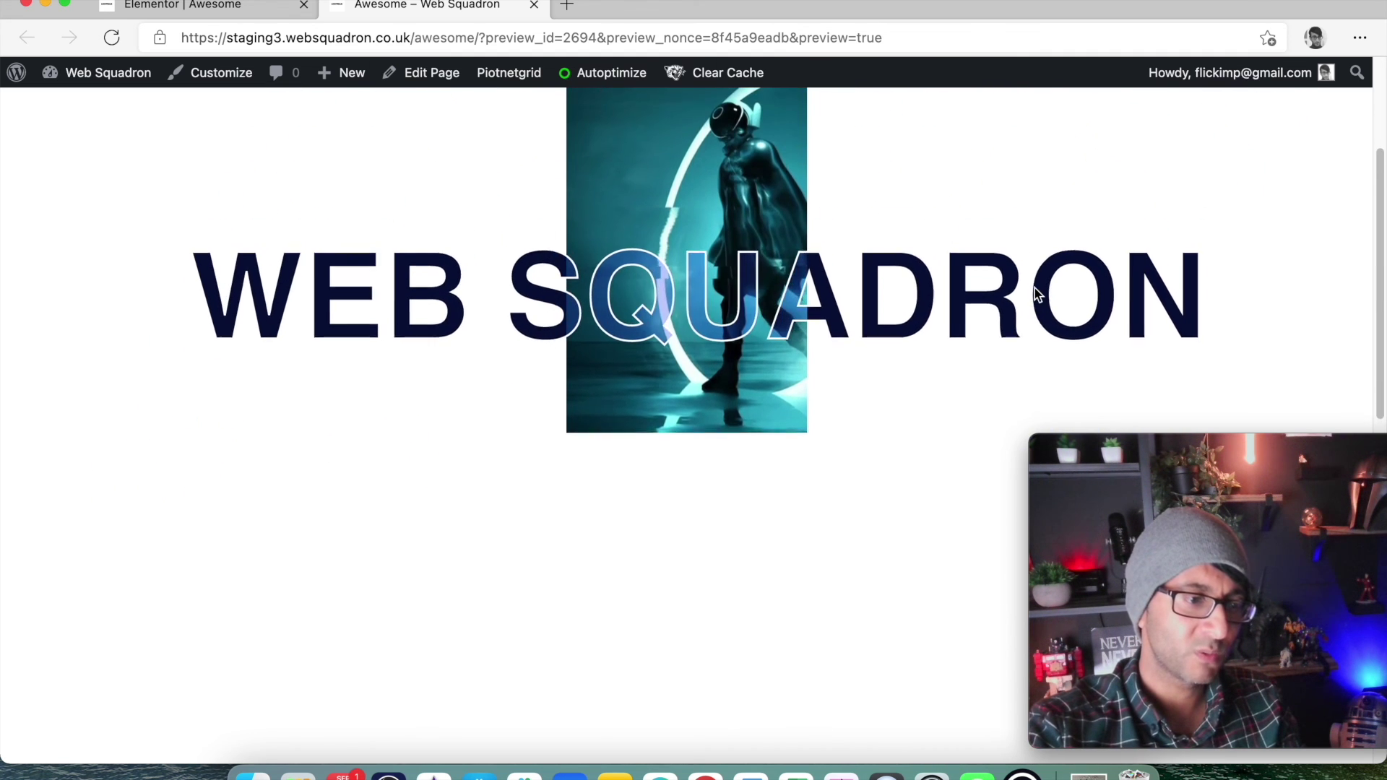
pyautogui.scroll(-1, 1033, 286)
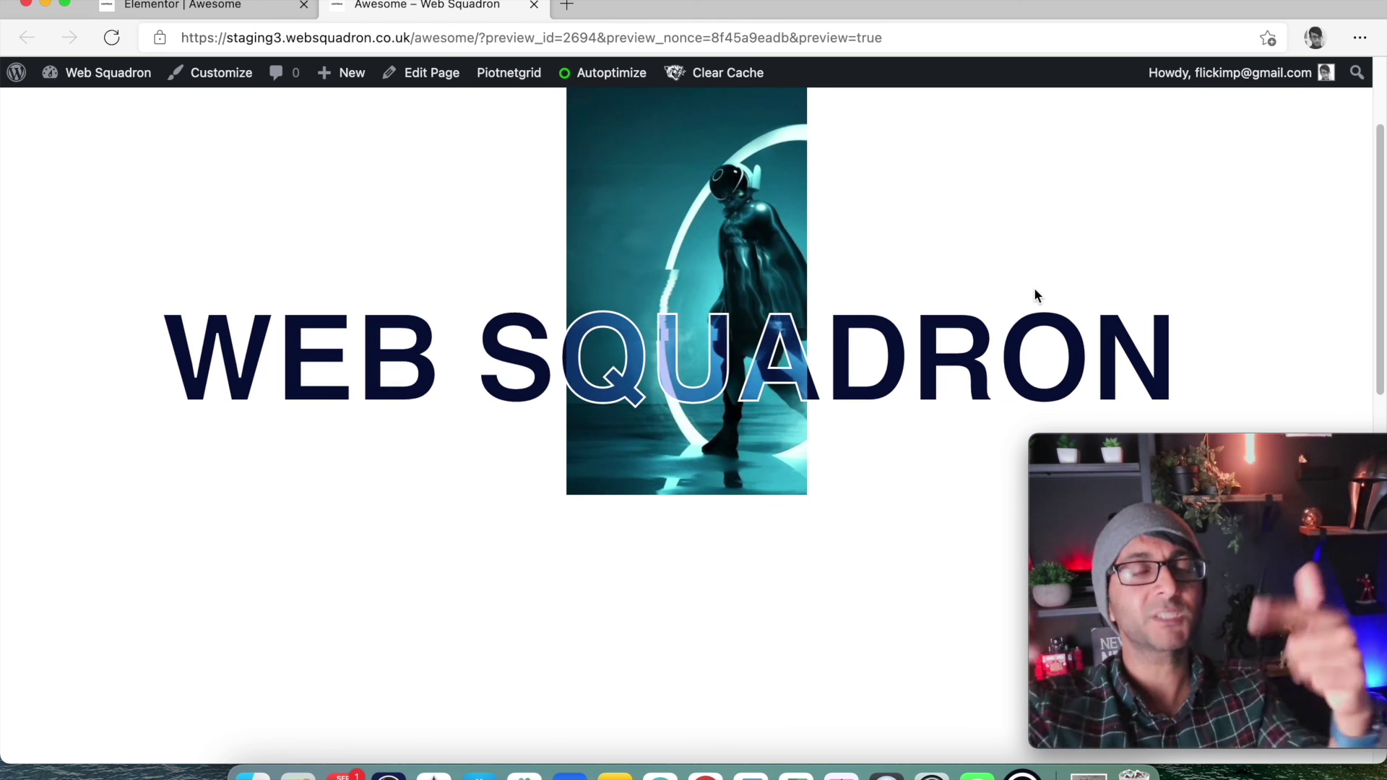